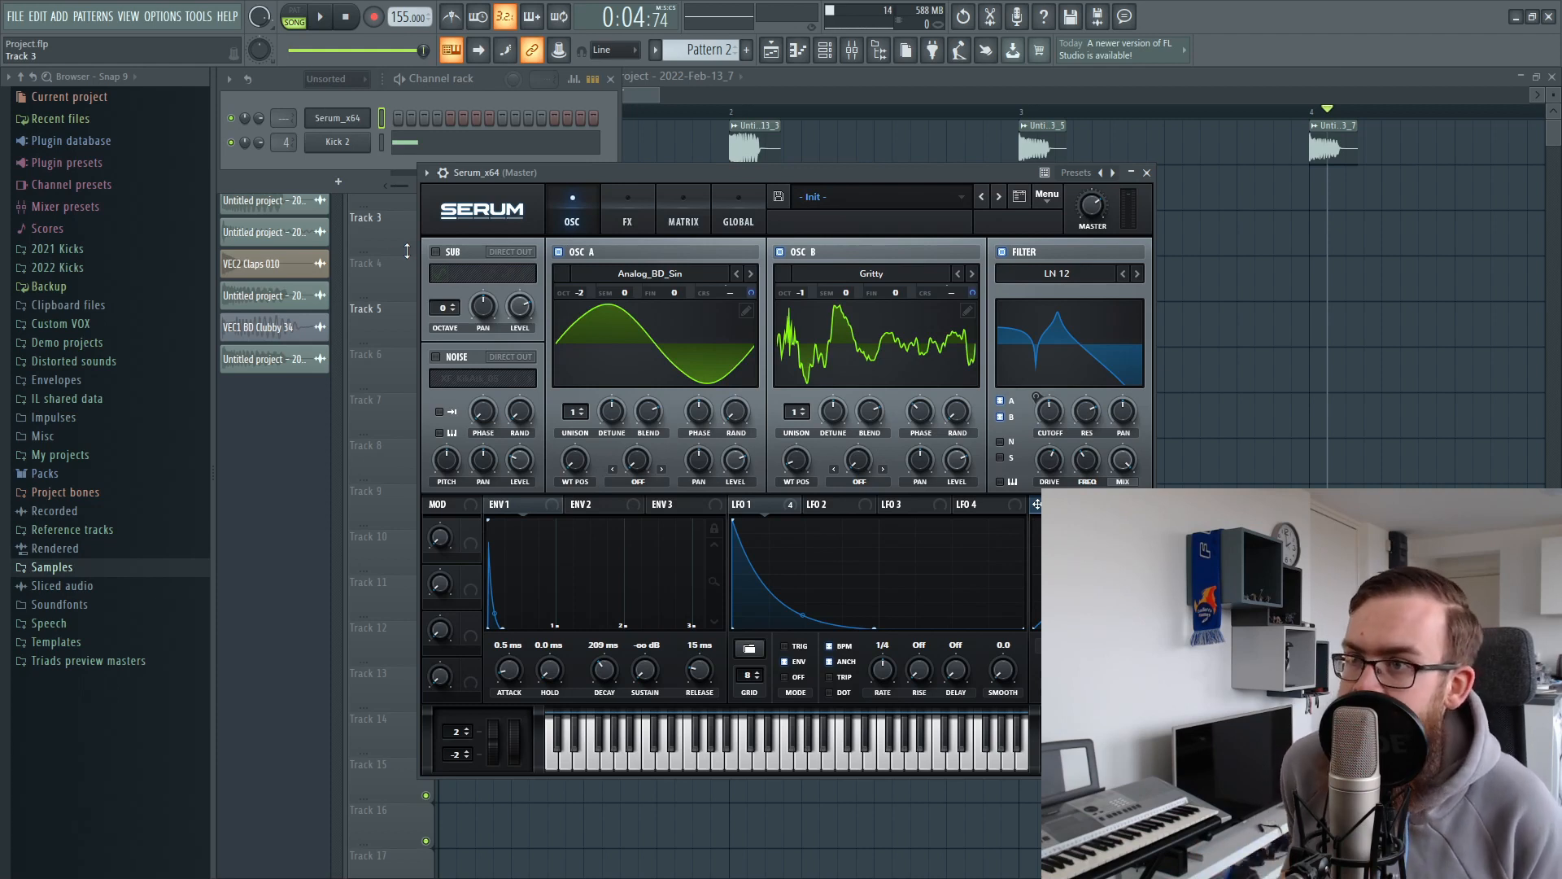
Examine Serum's effects page with its EQ and distortion, and play the pattern
mouse_move(773, 509)
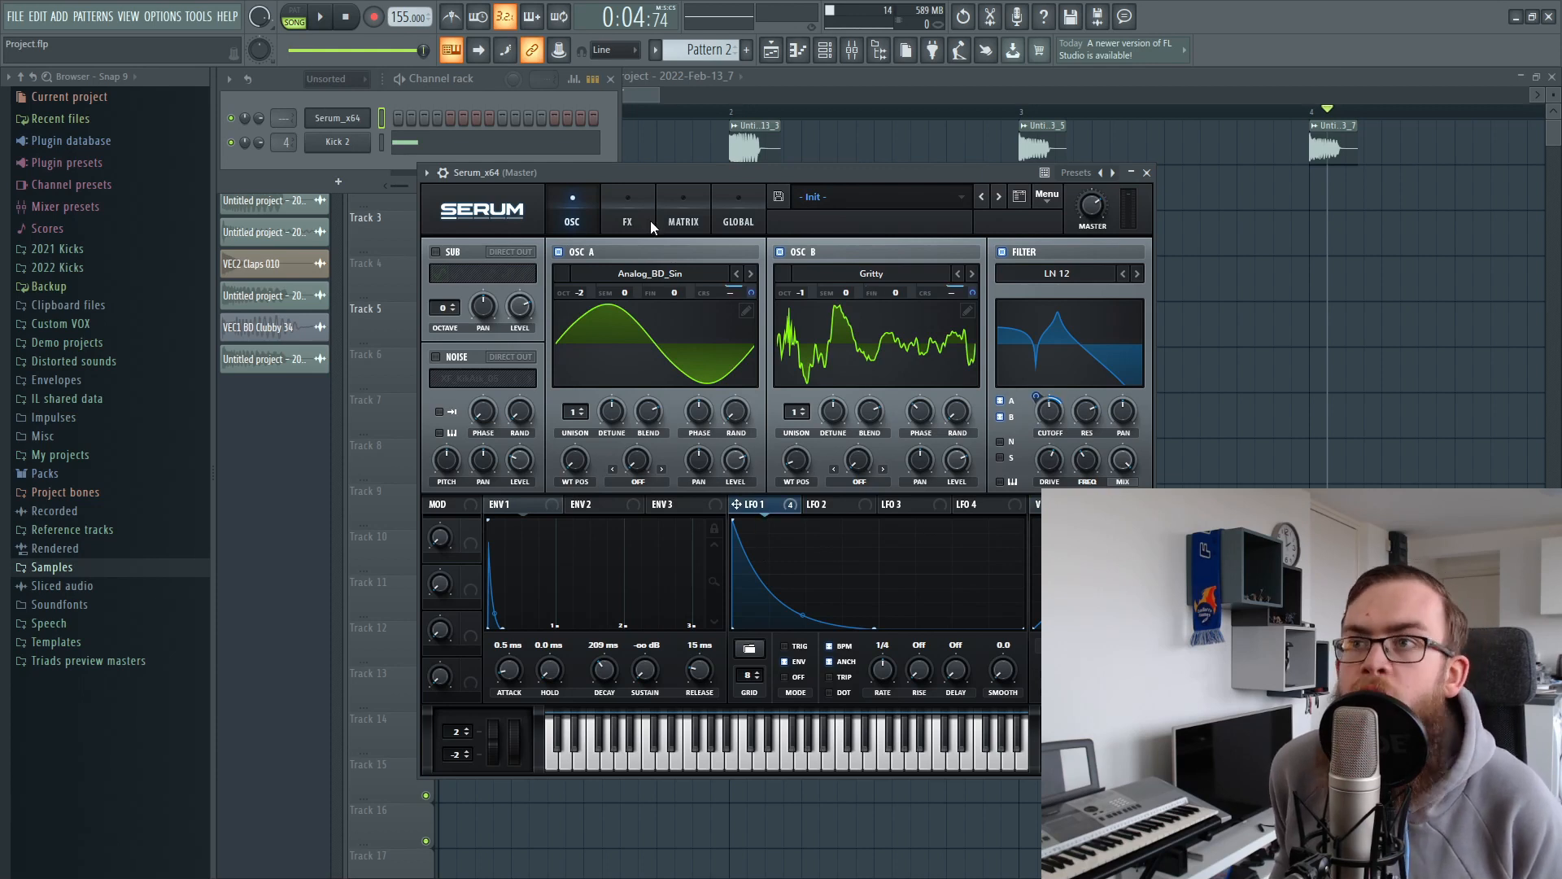
click(628, 215)
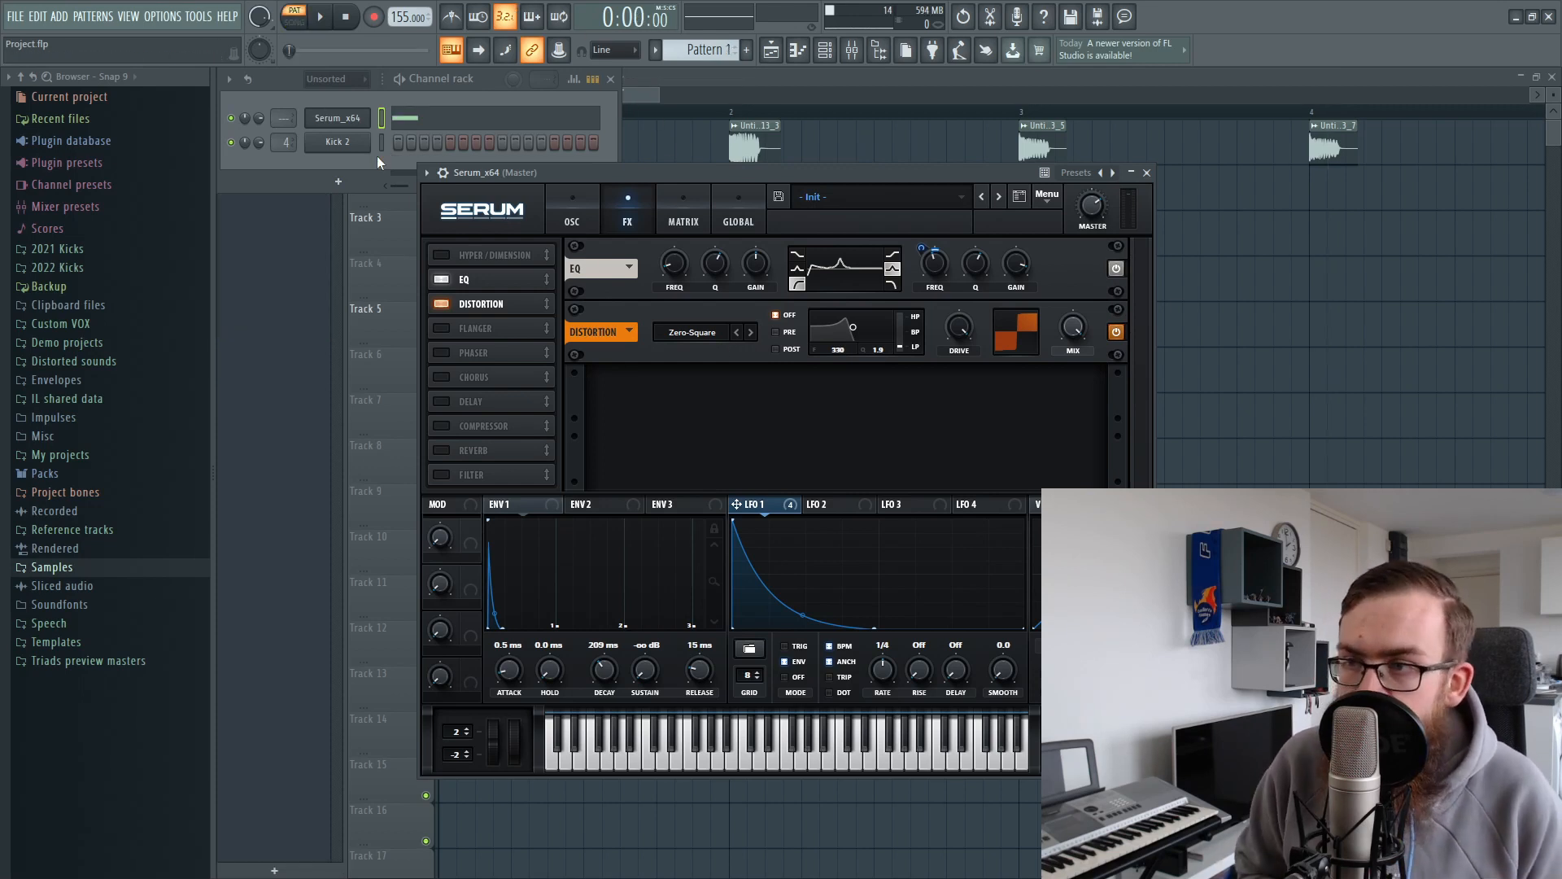
key(space)
key(space)
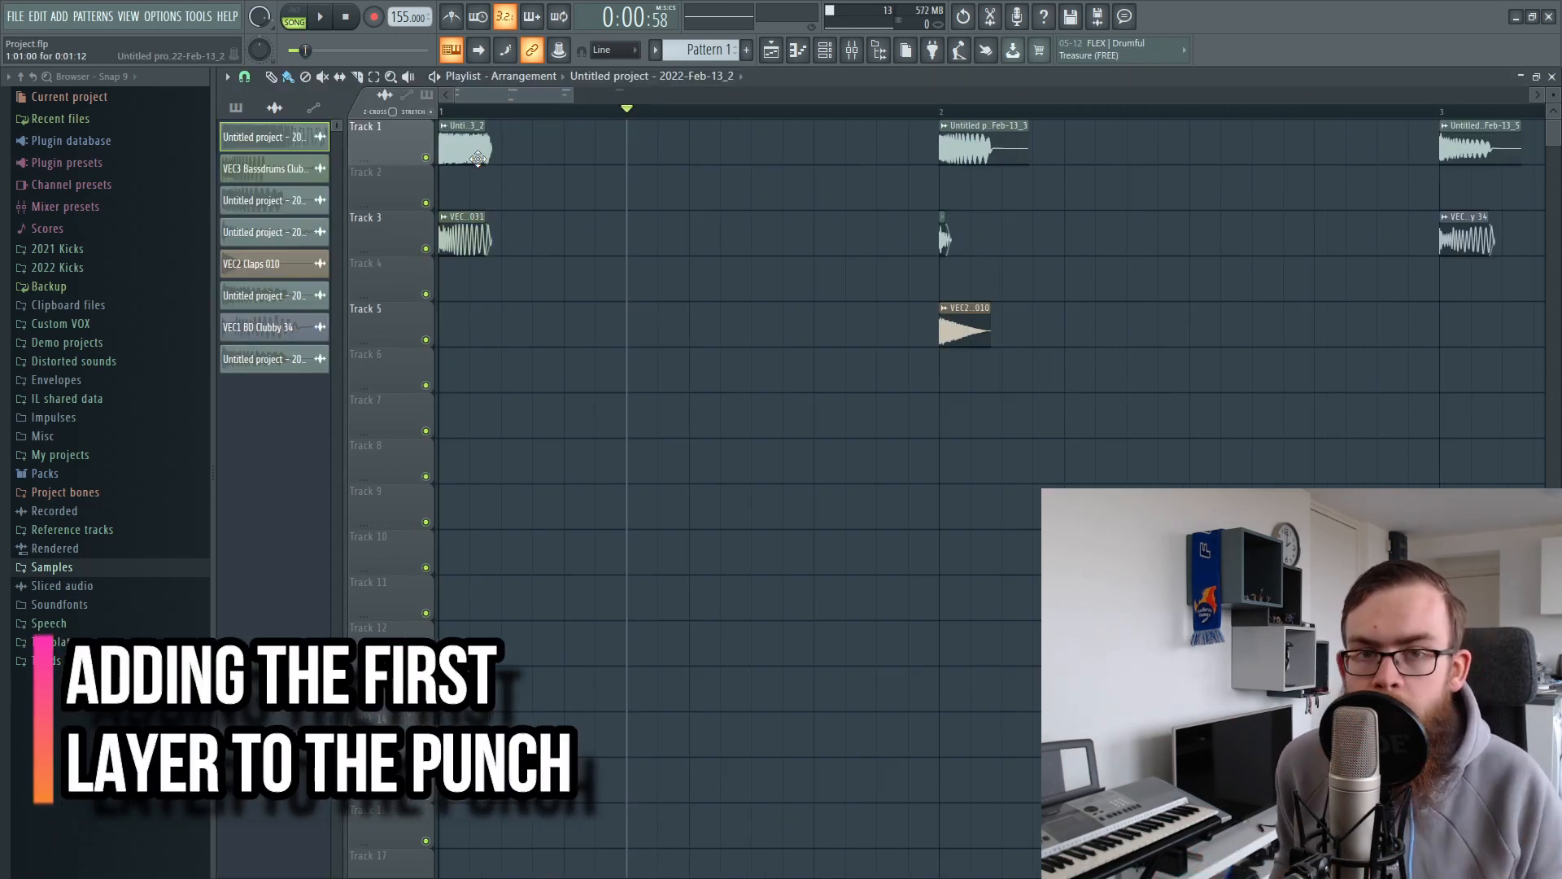
Solo playlist track 3 and set the playback range to the first half of bar 1
ctrl+click(474, 153)
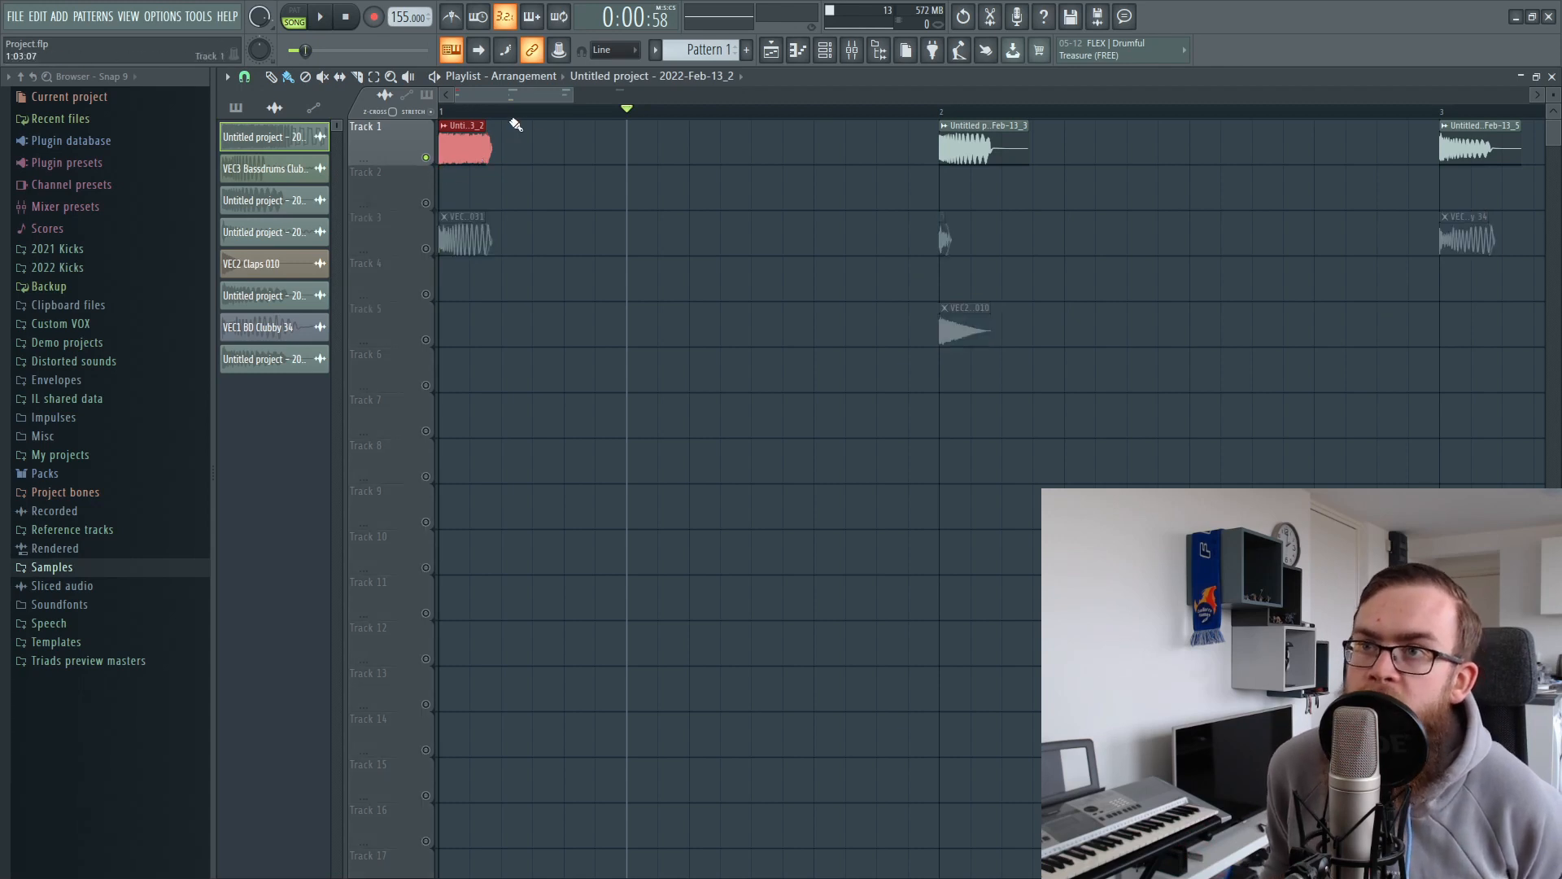
right_click(426, 248)
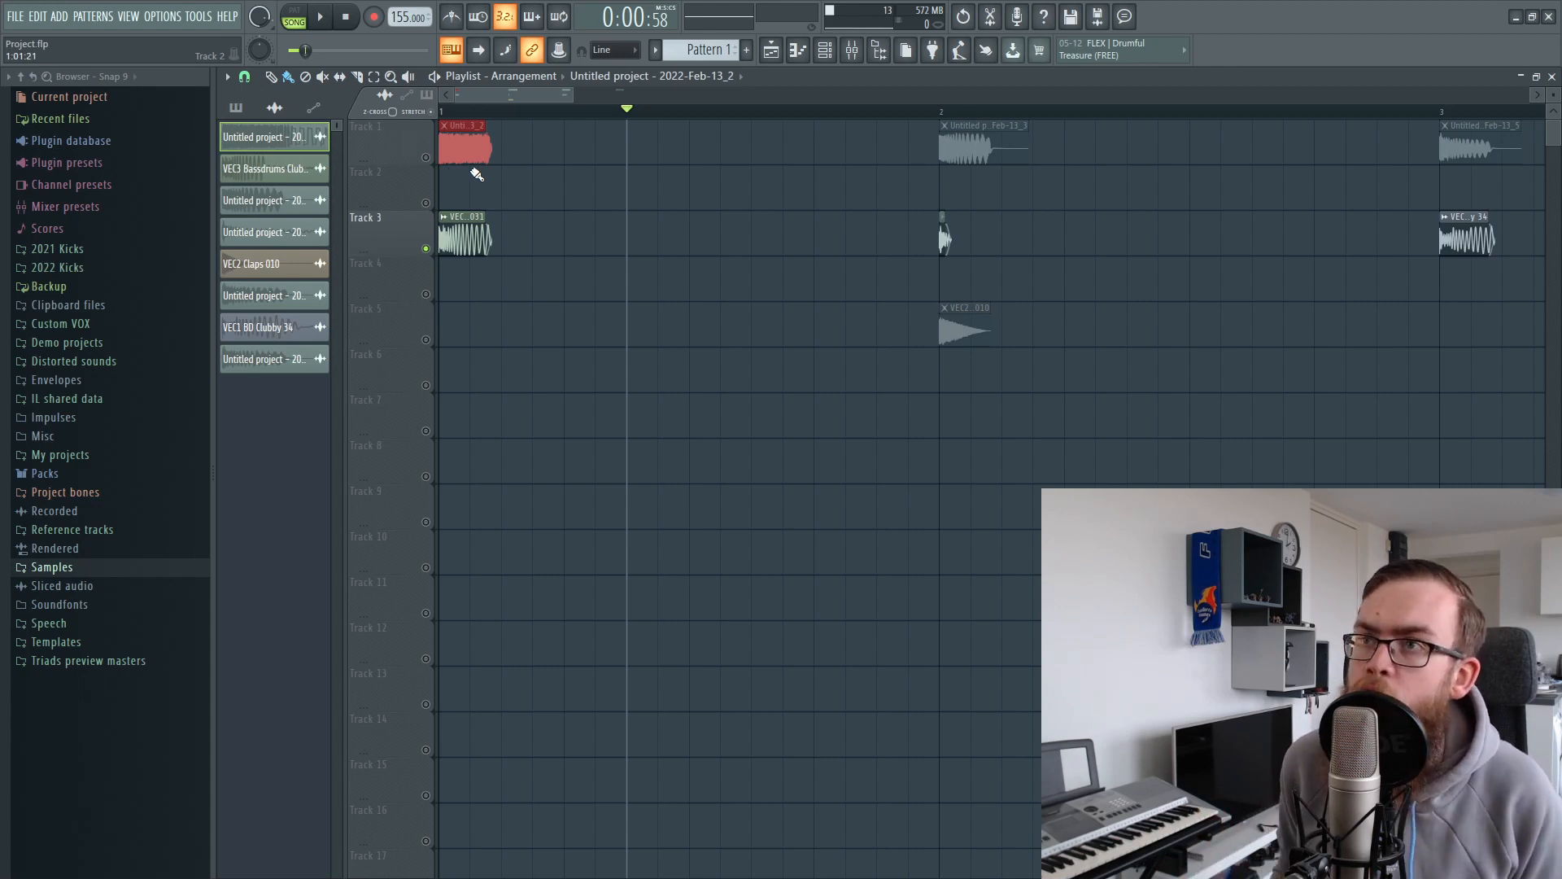
drag(697, 112, 470, 185)
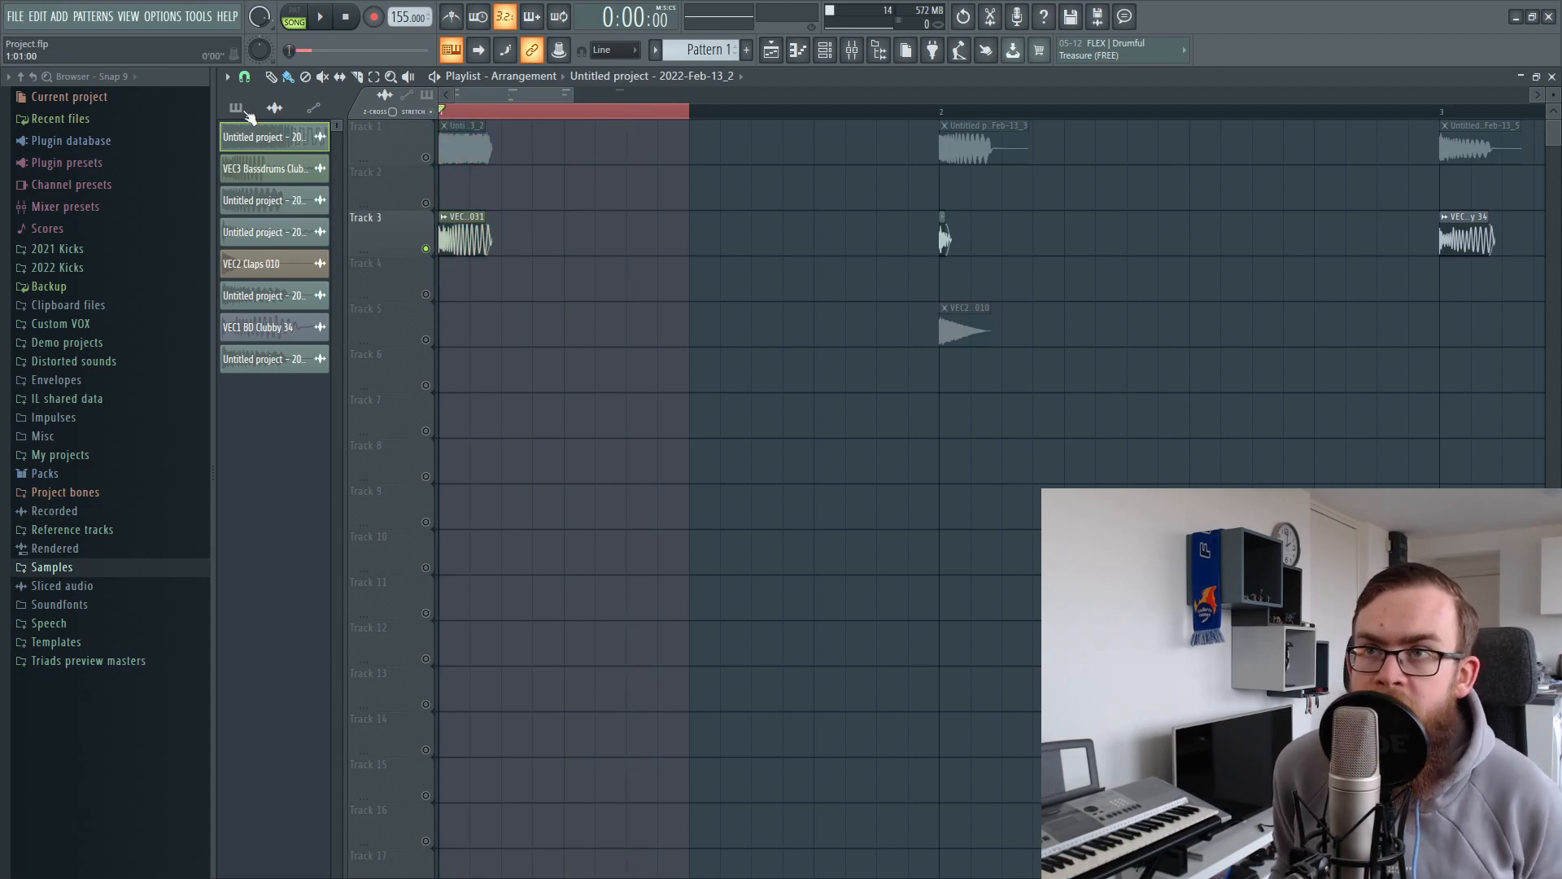
Open the VEC3 Bassdrums Clubby 031 clip's precomputed effects and reset its Pogo effect
click(464, 240)
double_click(488, 244)
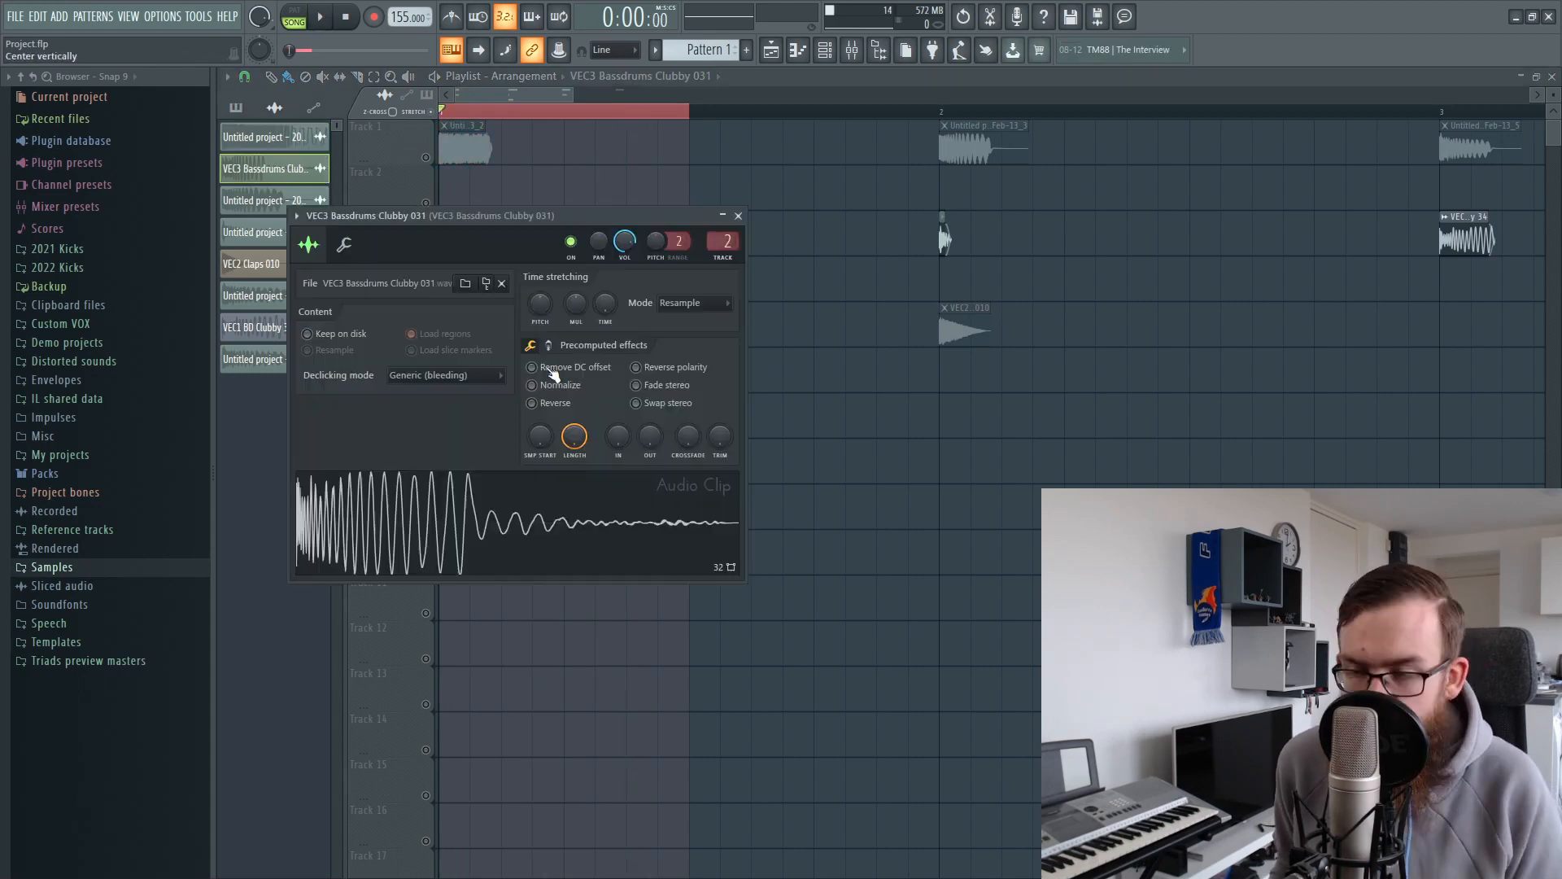
click(549, 344)
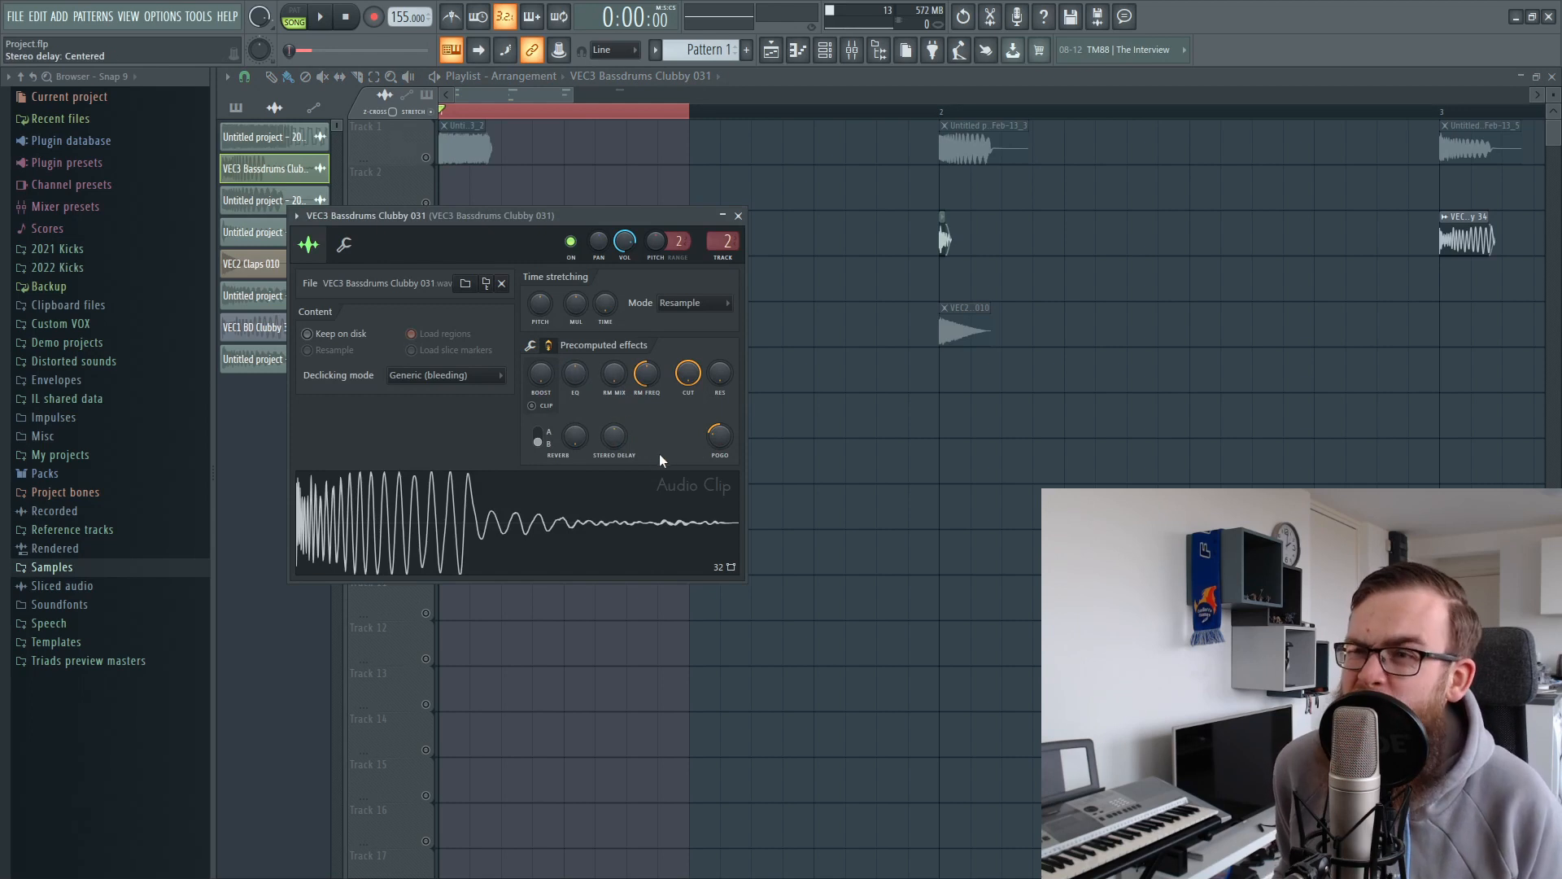
right_click(719, 437)
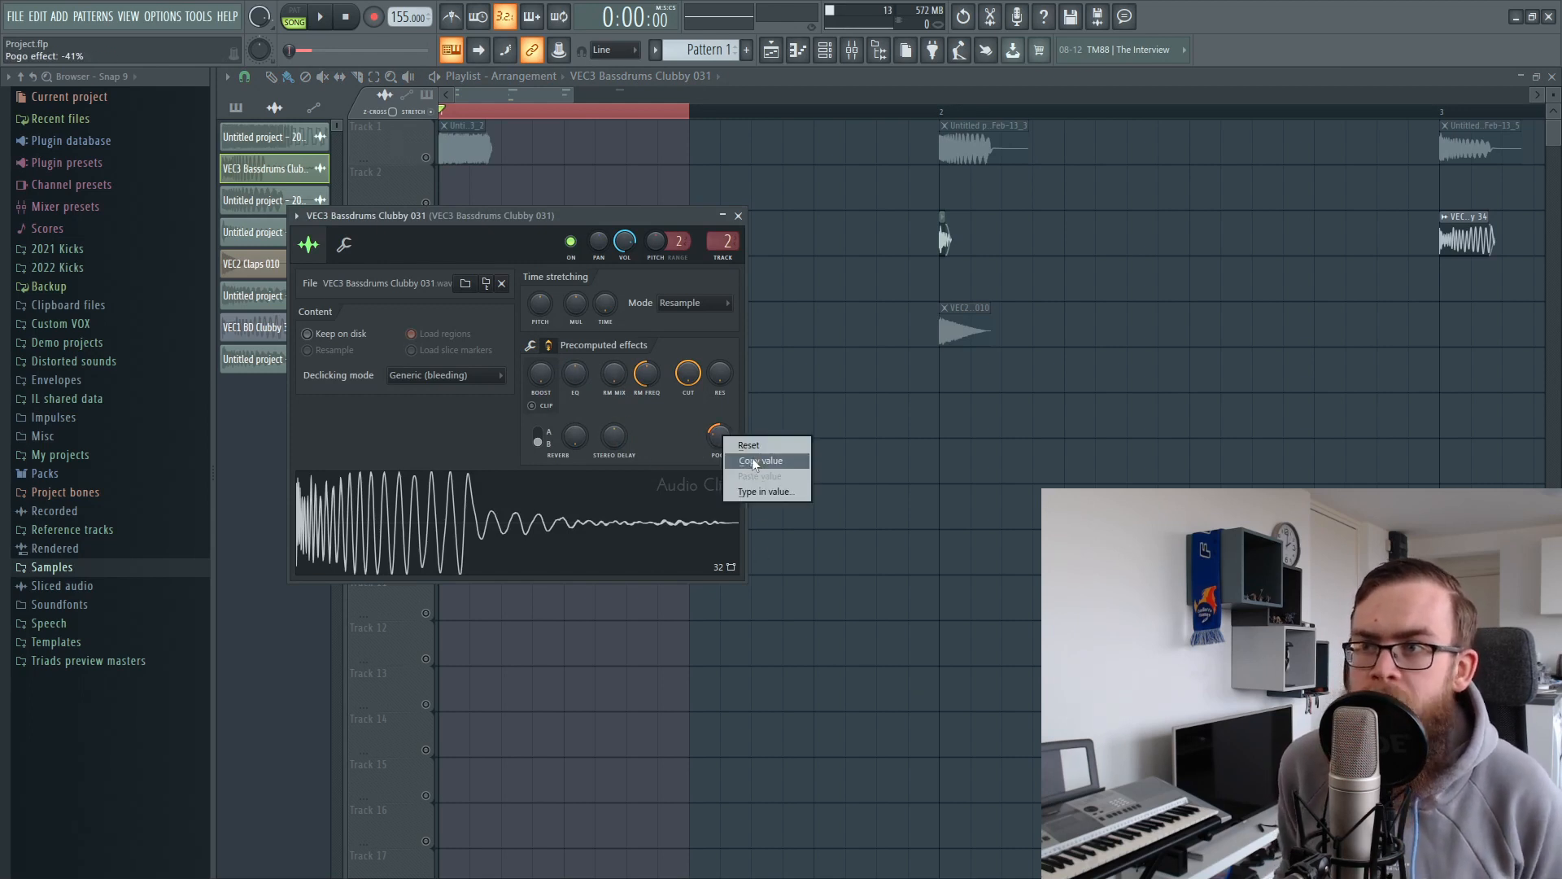
click(753, 463)
Mute track 1 and play the VEC3 Bassdrums Clubby 031 layer on its own
click(427, 161)
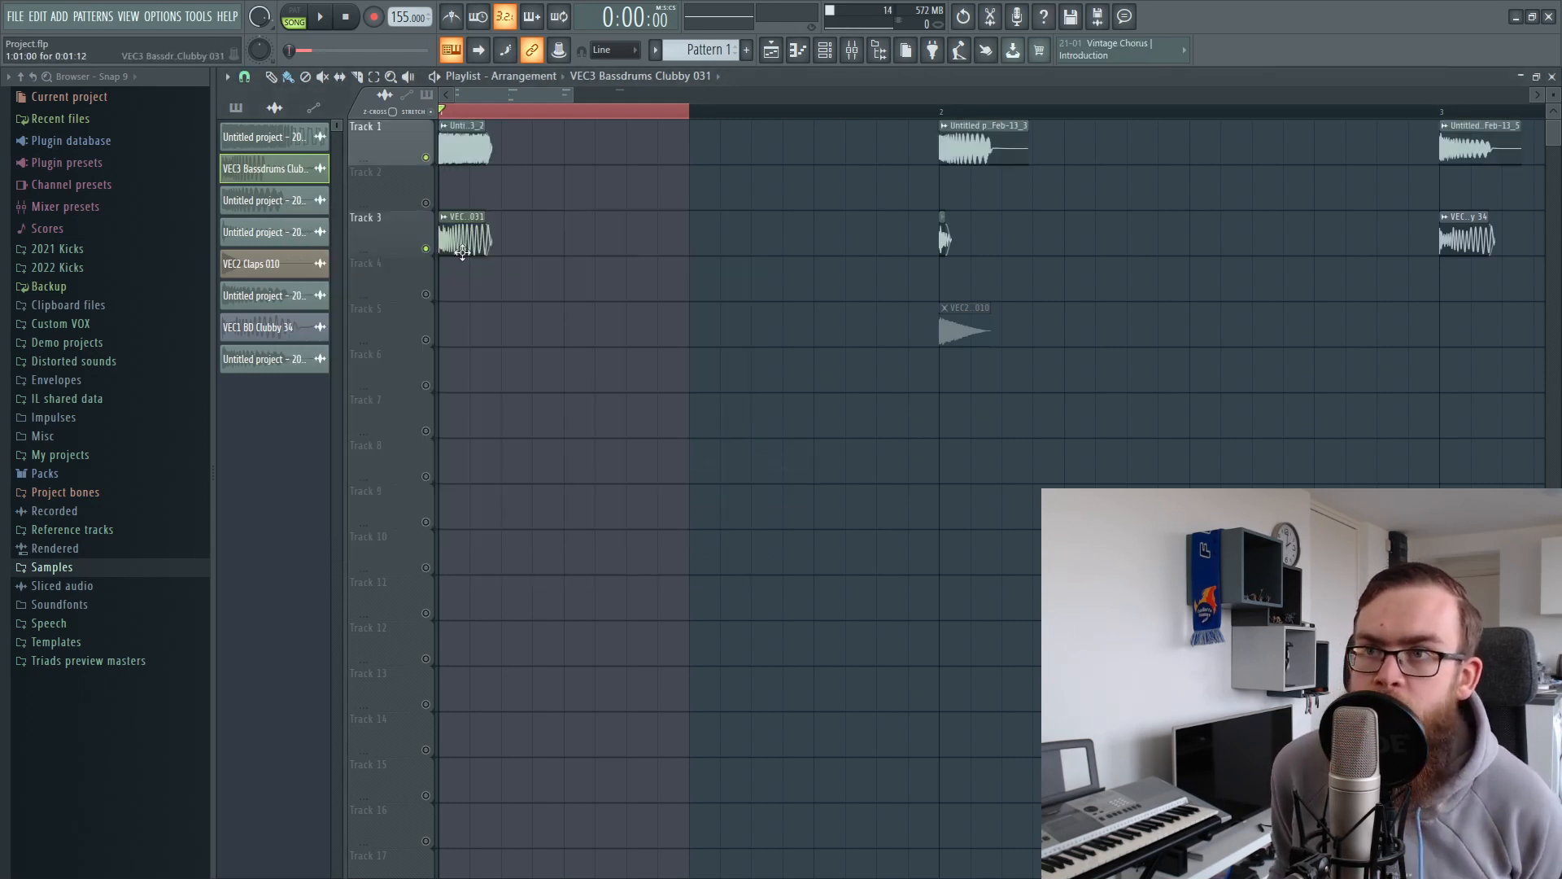
click(462, 252)
click(425, 157)
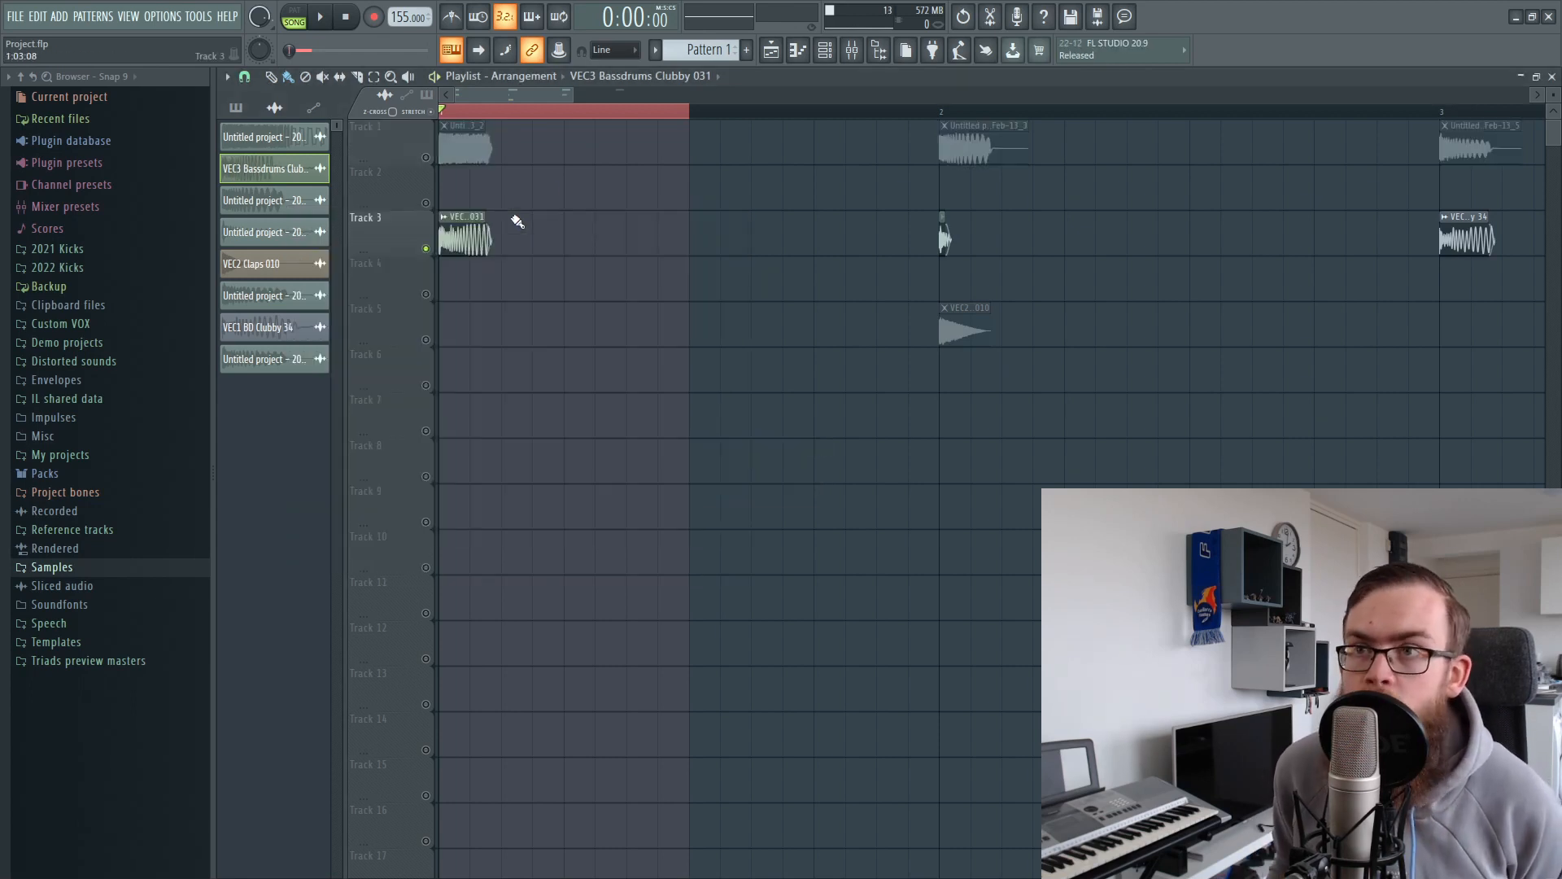
key(space)
key(space)
Unmute track 1 and play both layers with the VEC3 Bassdrums Clubby 031 clip's settings open
double_click(466, 243)
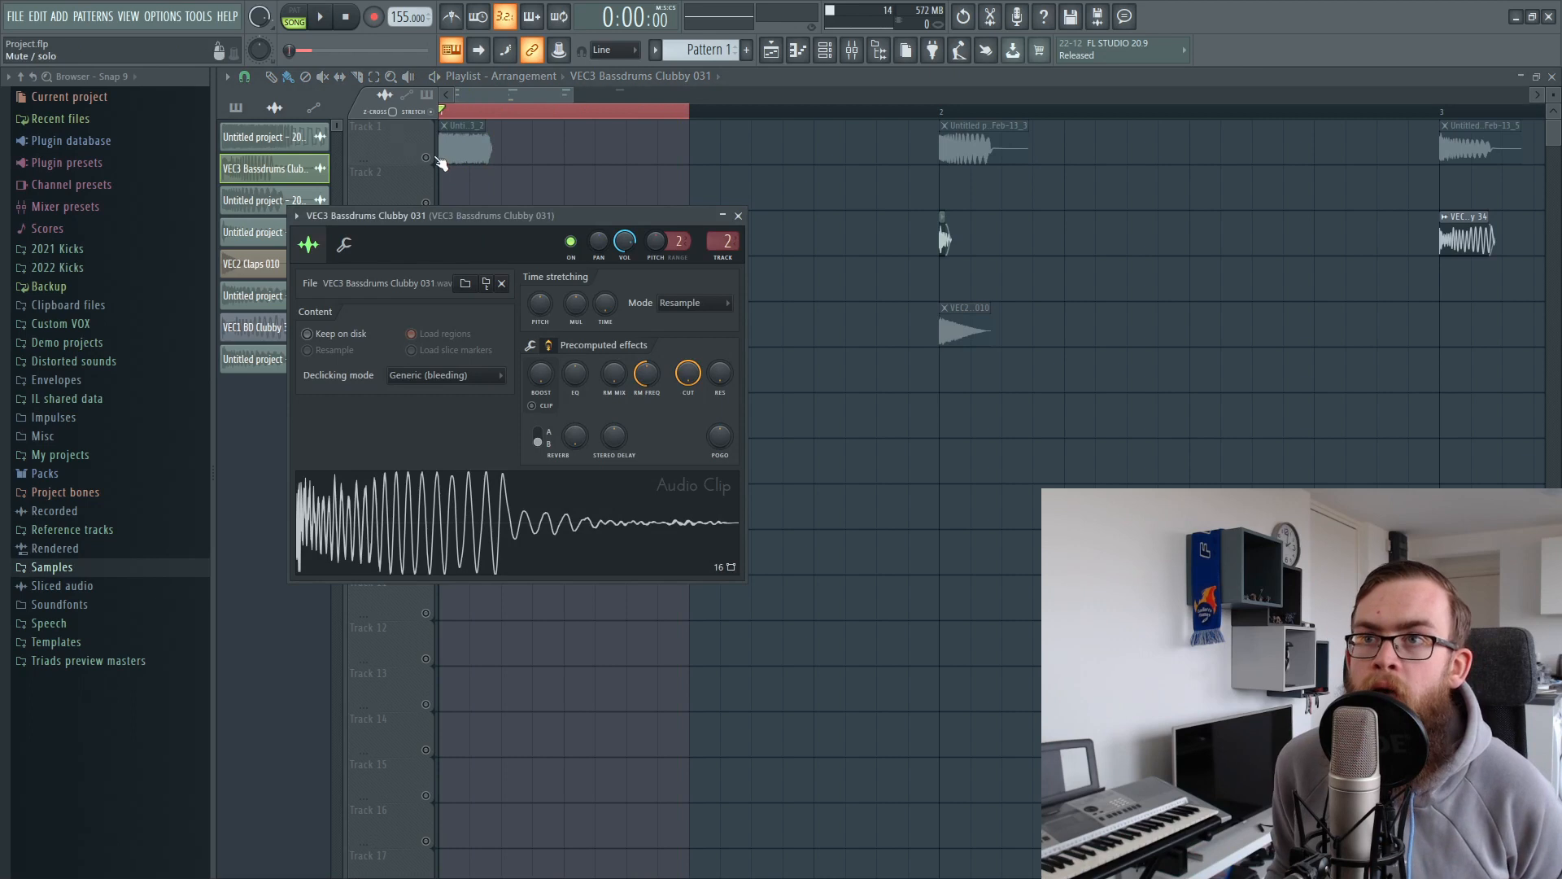
click(426, 157)
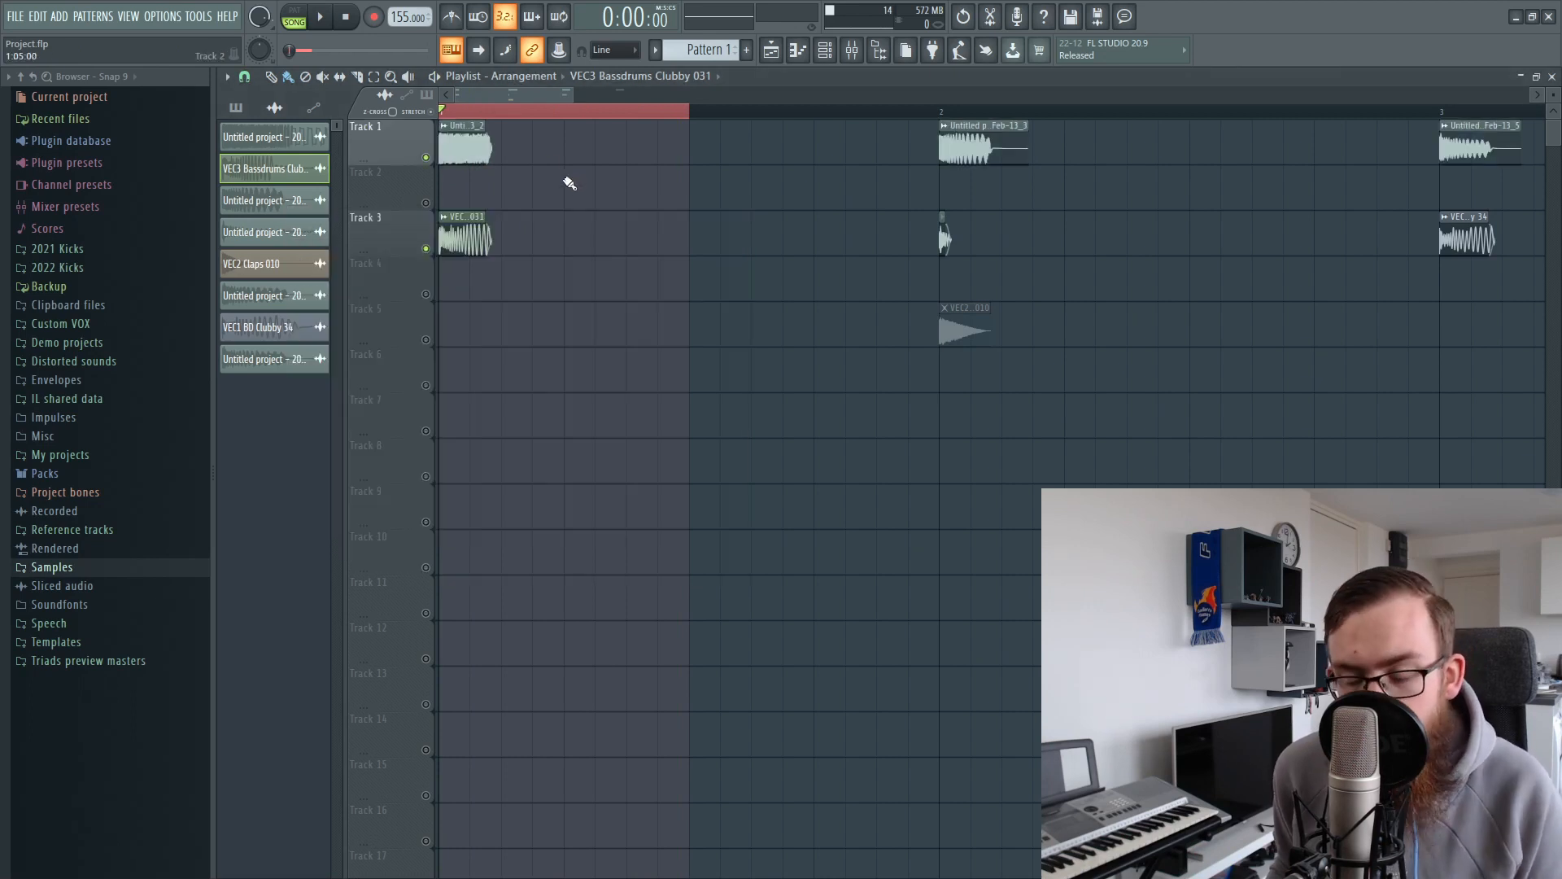
double_click(452, 238)
key(space)
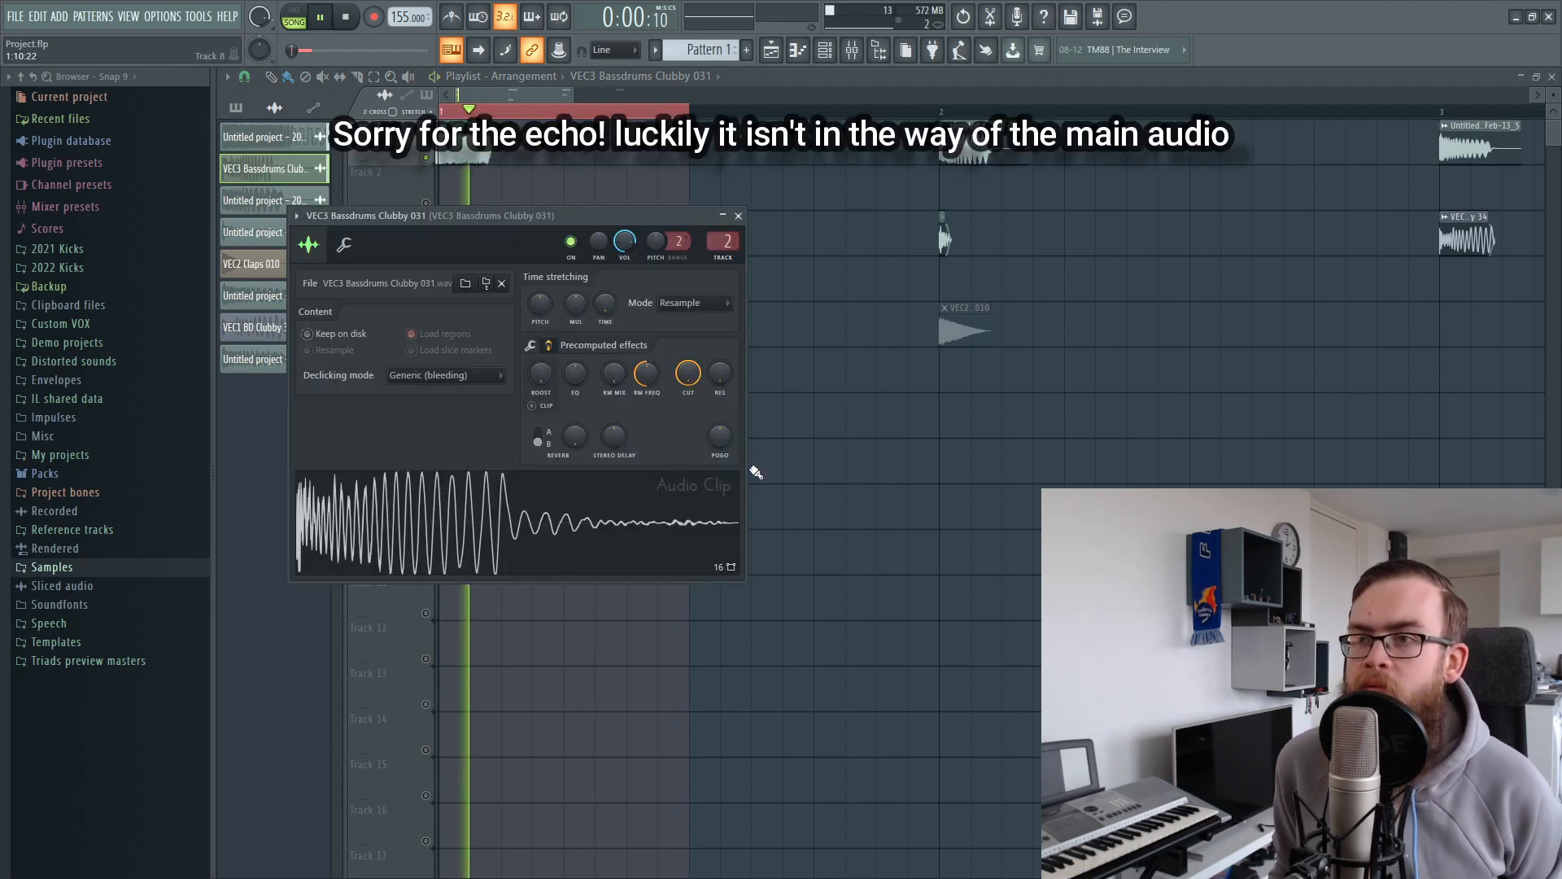
Set the VEC3 Bassdrums Clubby 031 clip's Pogo effect to -41% and listen to both layers together
drag(725, 441, 725, 477)
key(space)
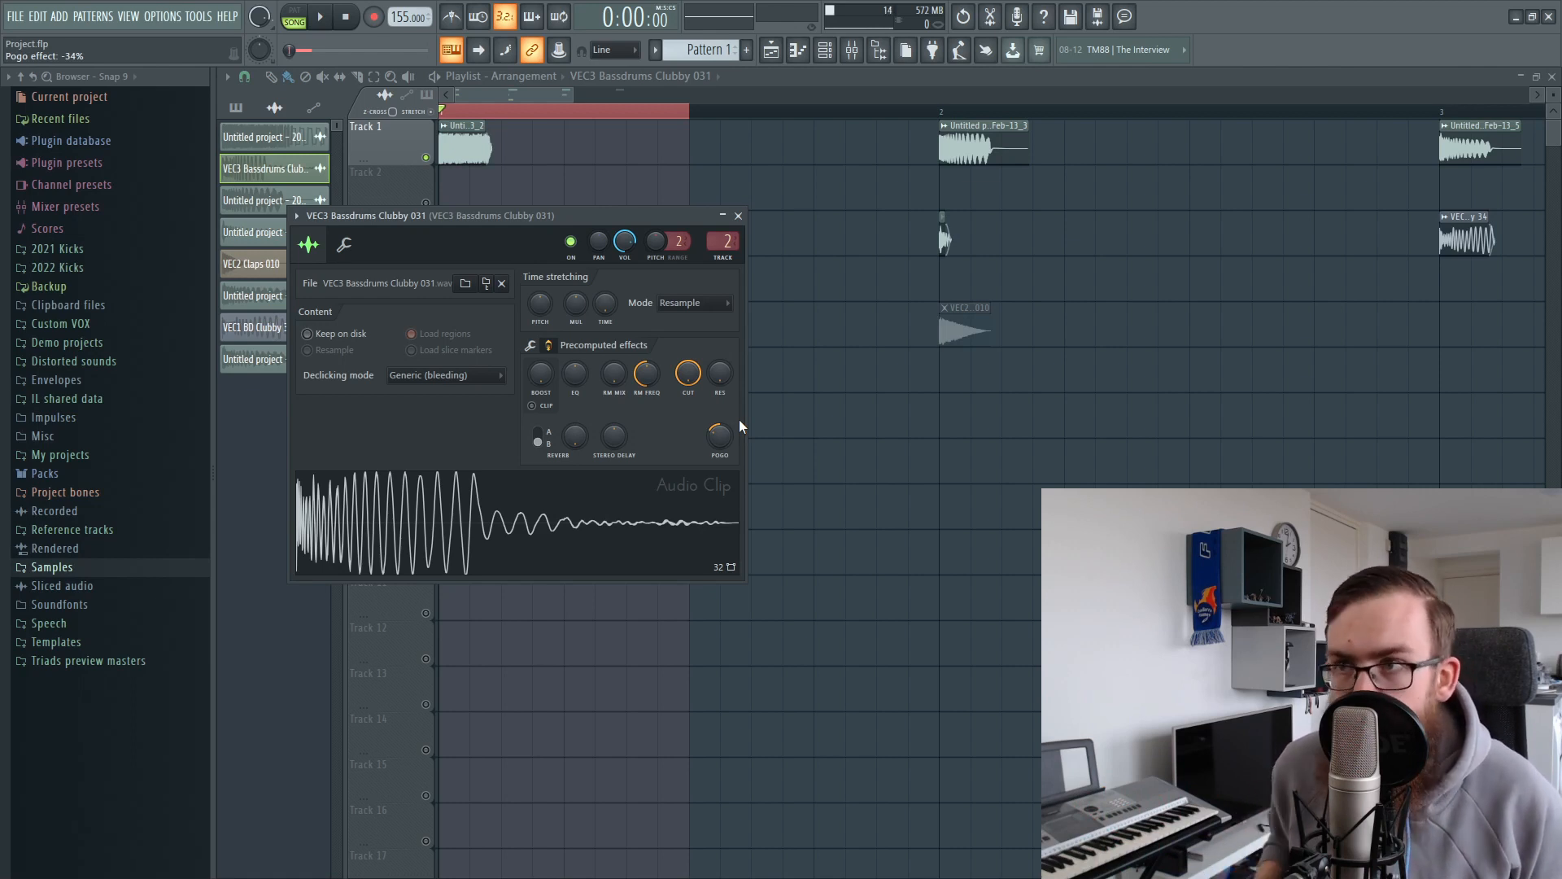
scroll(739, 418, down, 2)
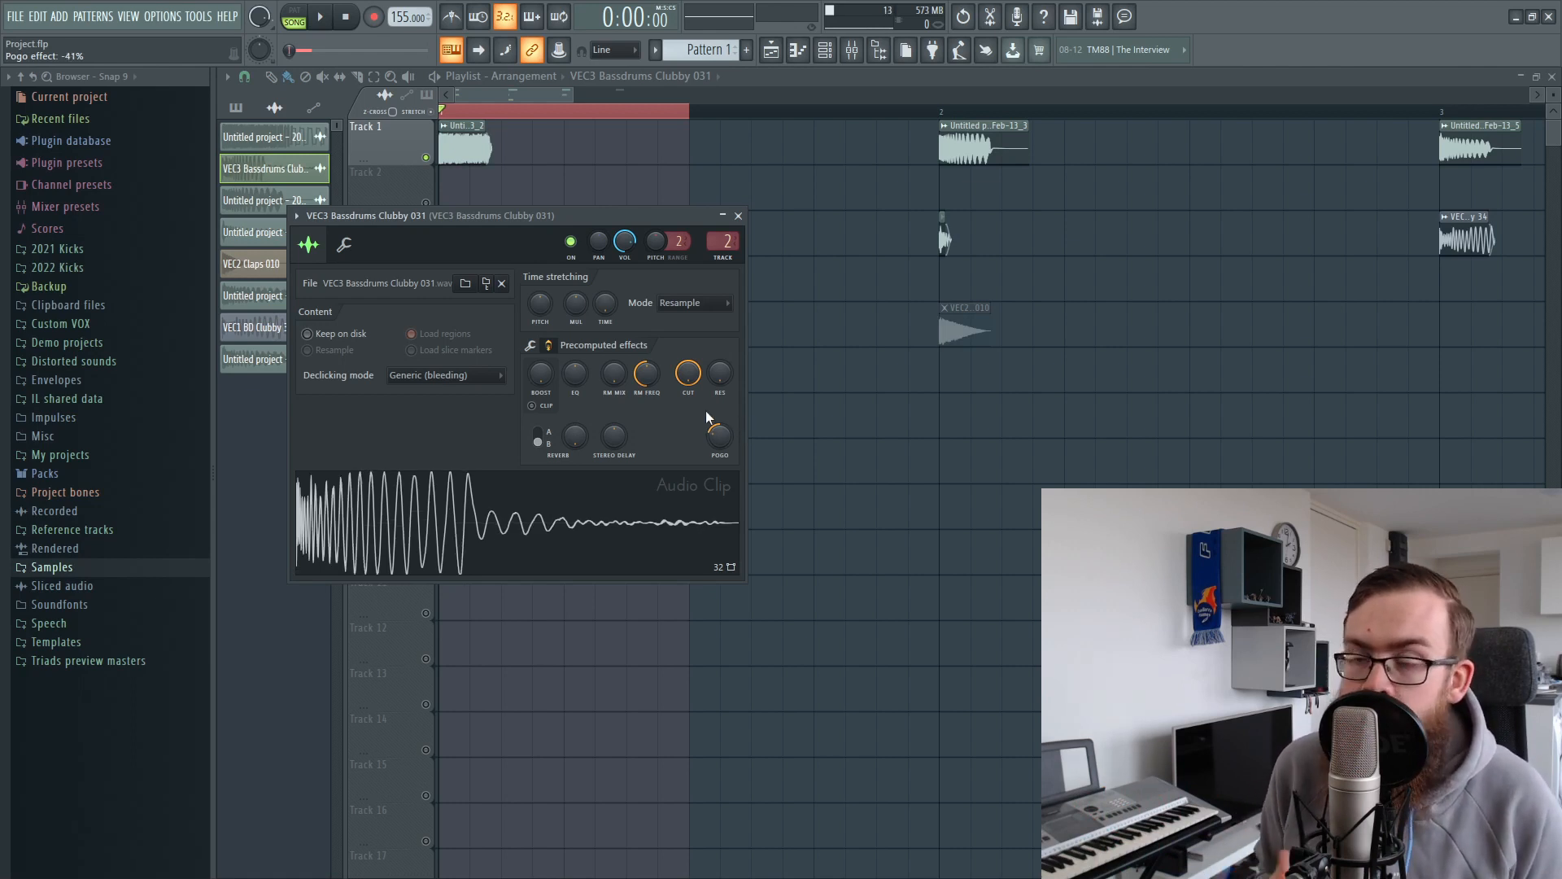
key(space)
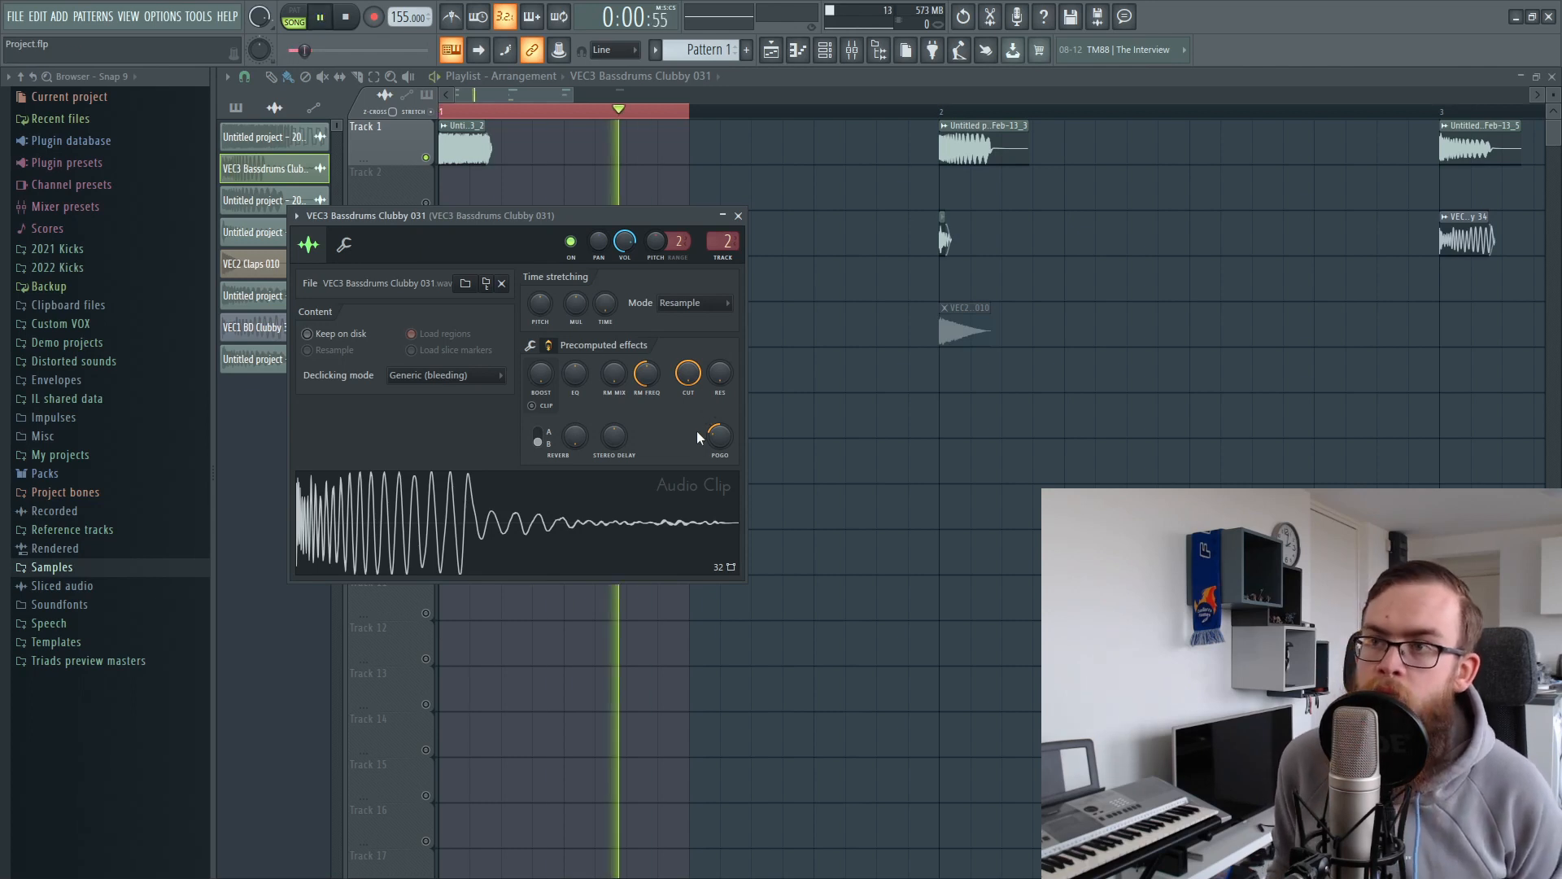
key(space)
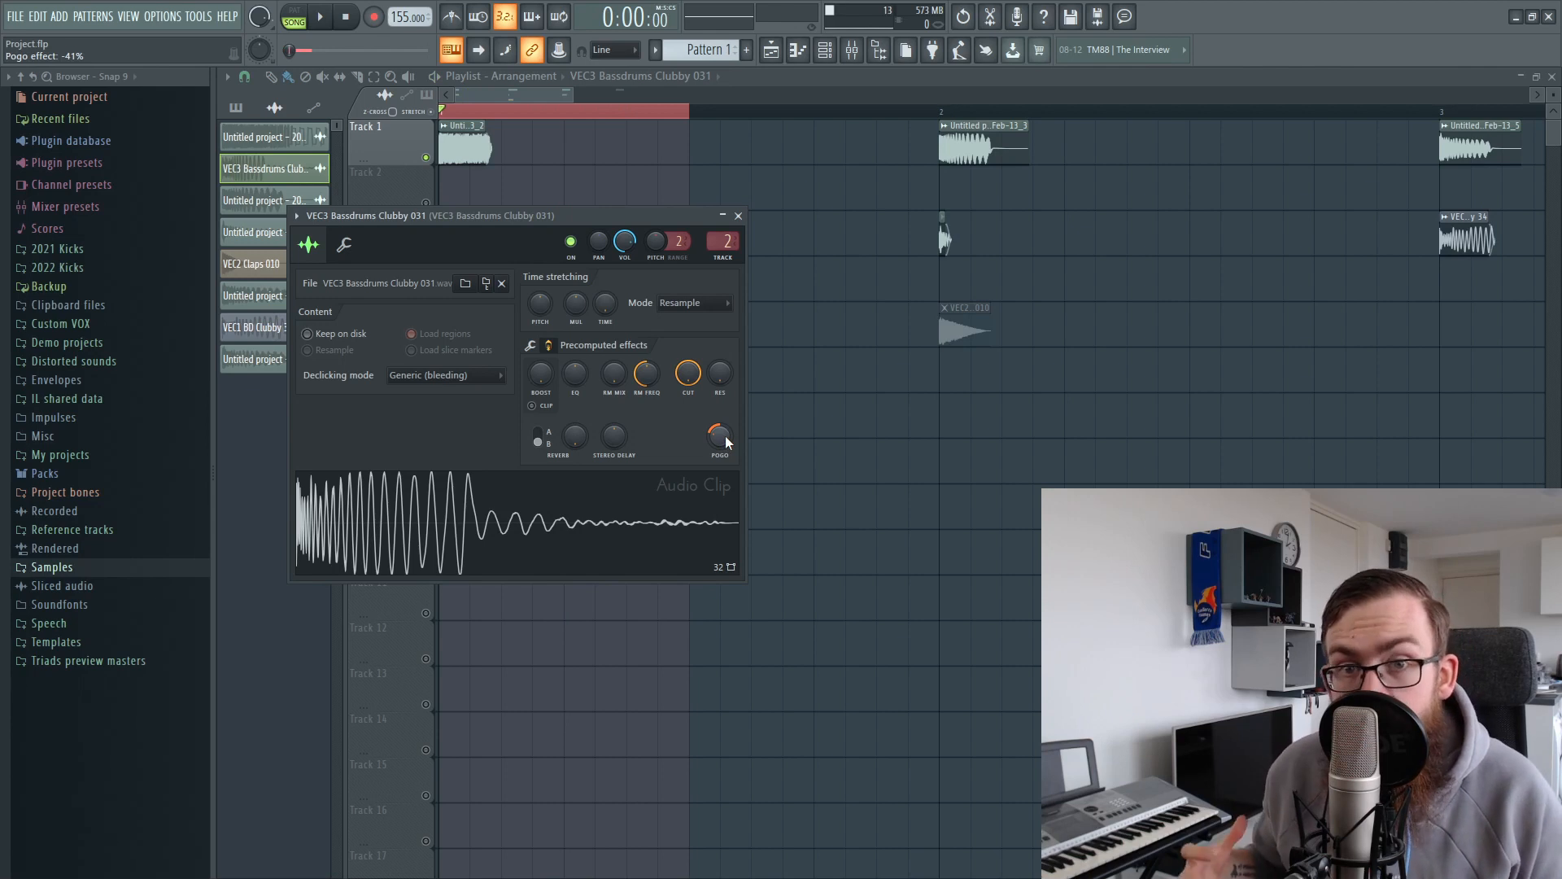
Examine the mixer routing of tracks 1 and 2 into Insert 3 and the FabFilter Pro-Q 2 curve there
key(F9)
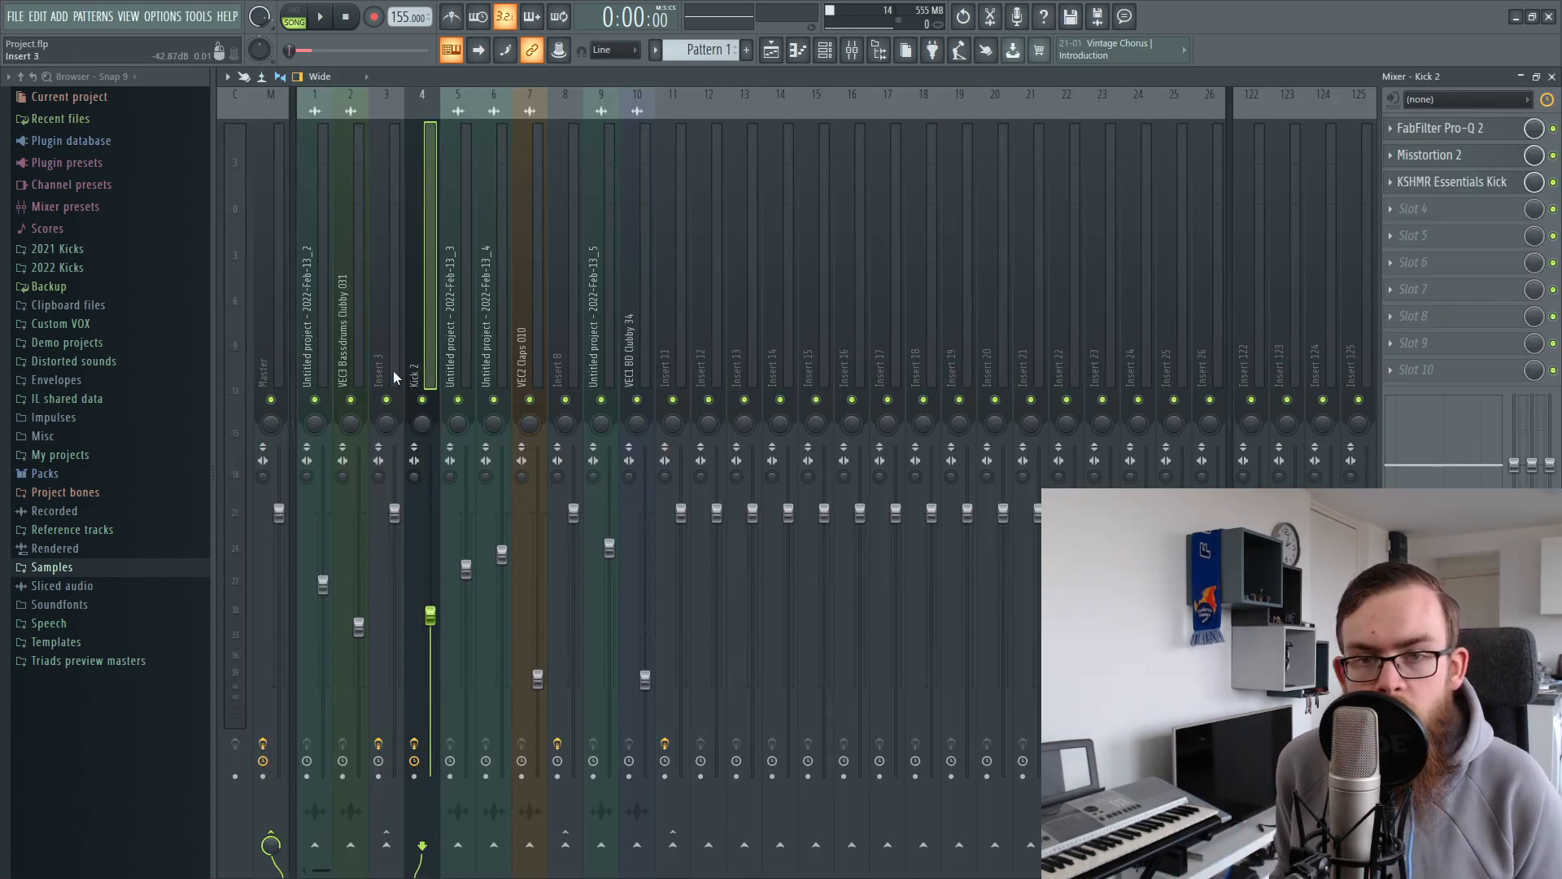
click(310, 347)
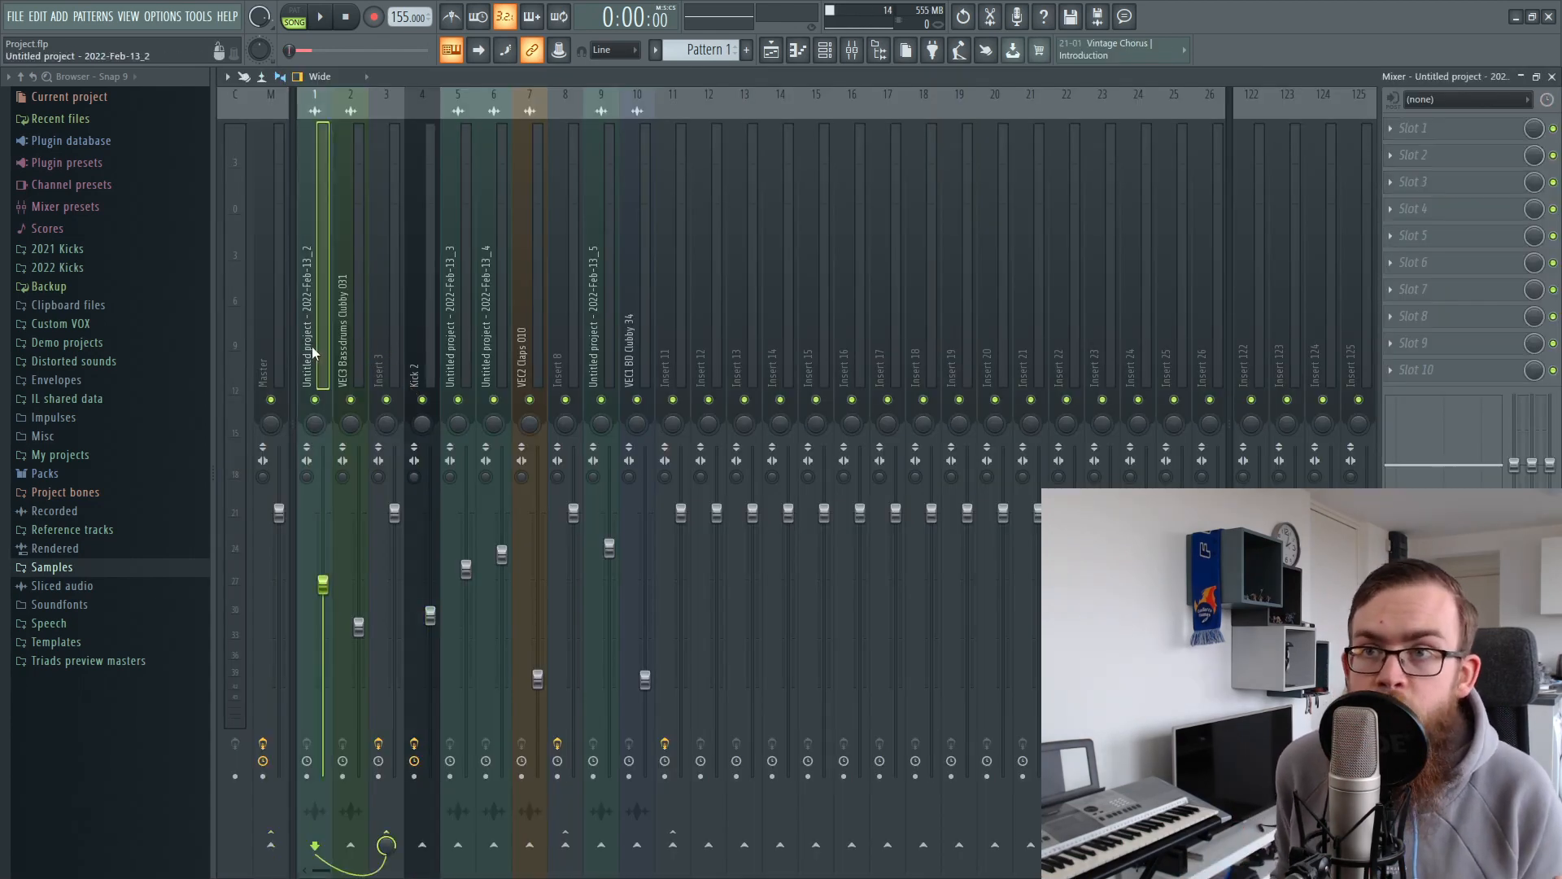
click(335, 339)
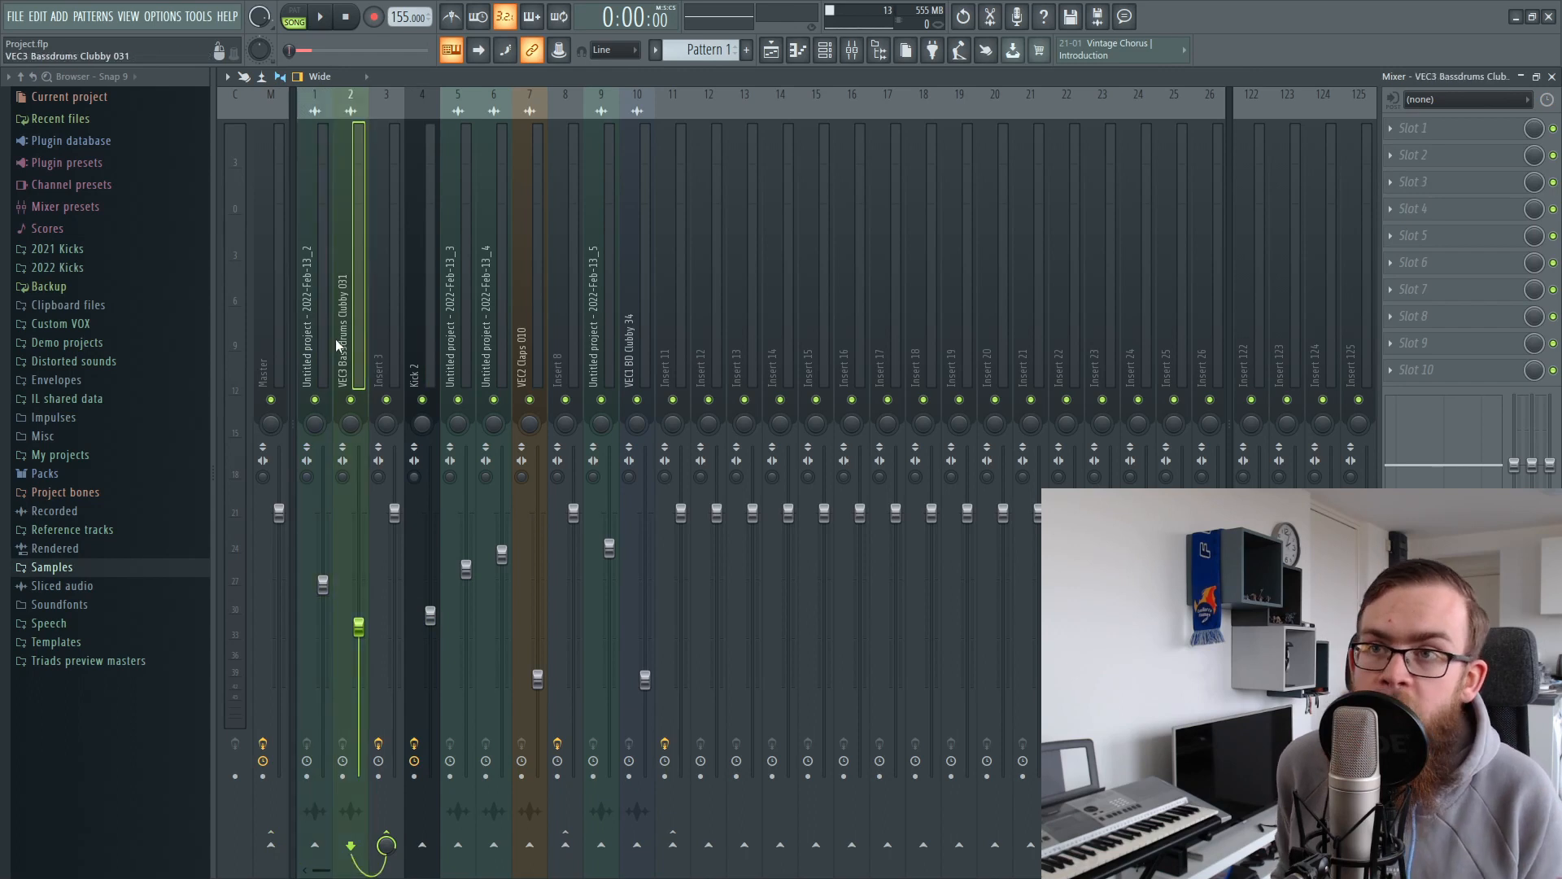
click(376, 329)
click(1479, 130)
click(1482, 130)
click(1482, 130)
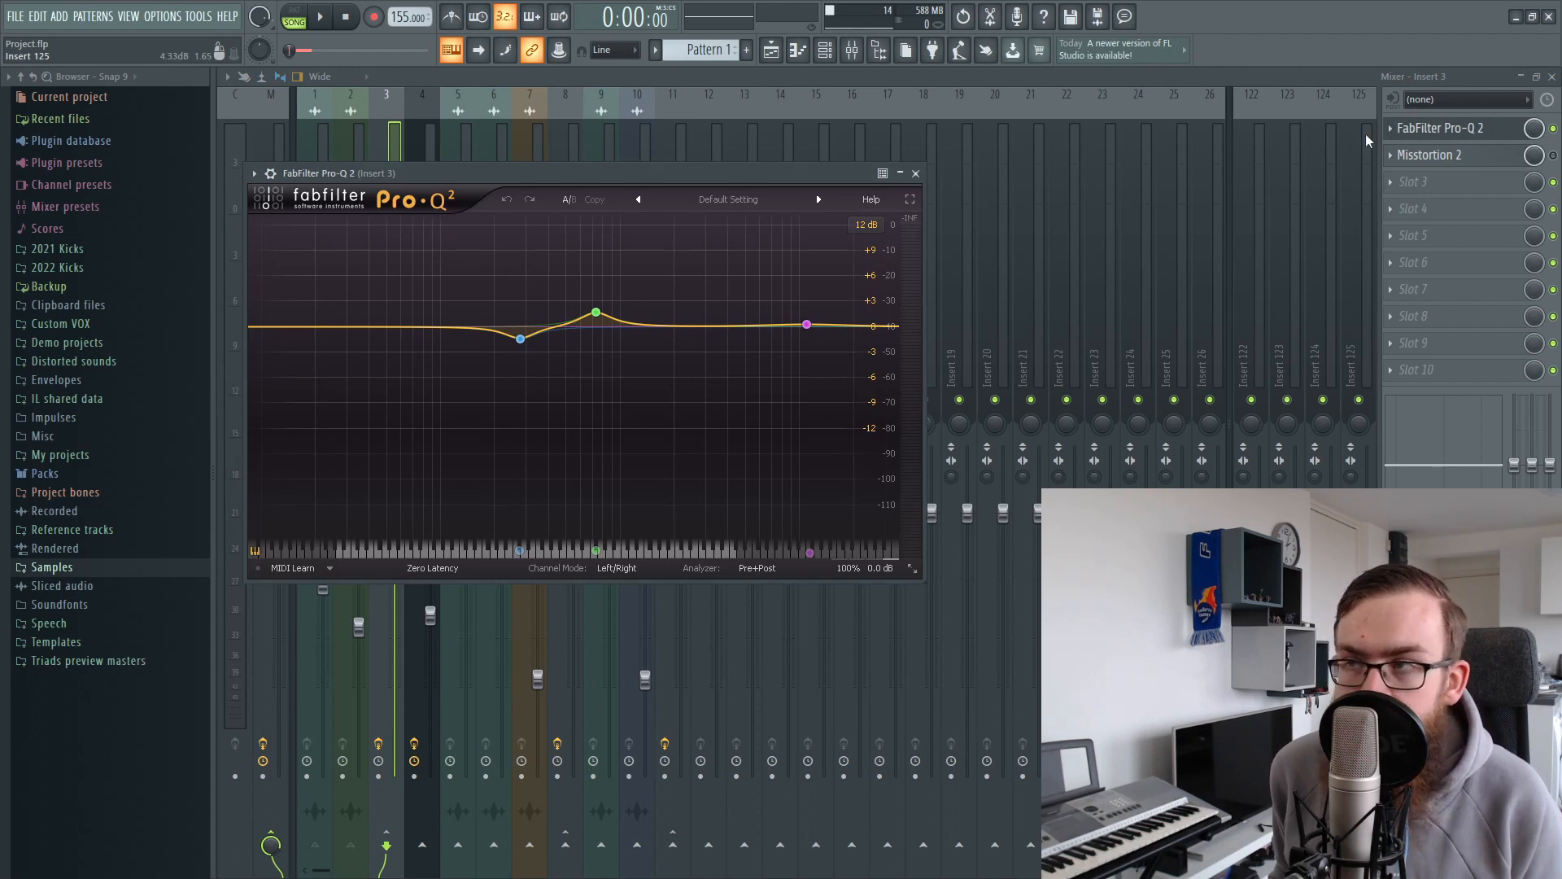
Examine the Misstortion 2 settings on Insert 3 and play the layered punch through the mixer
click(1456, 154)
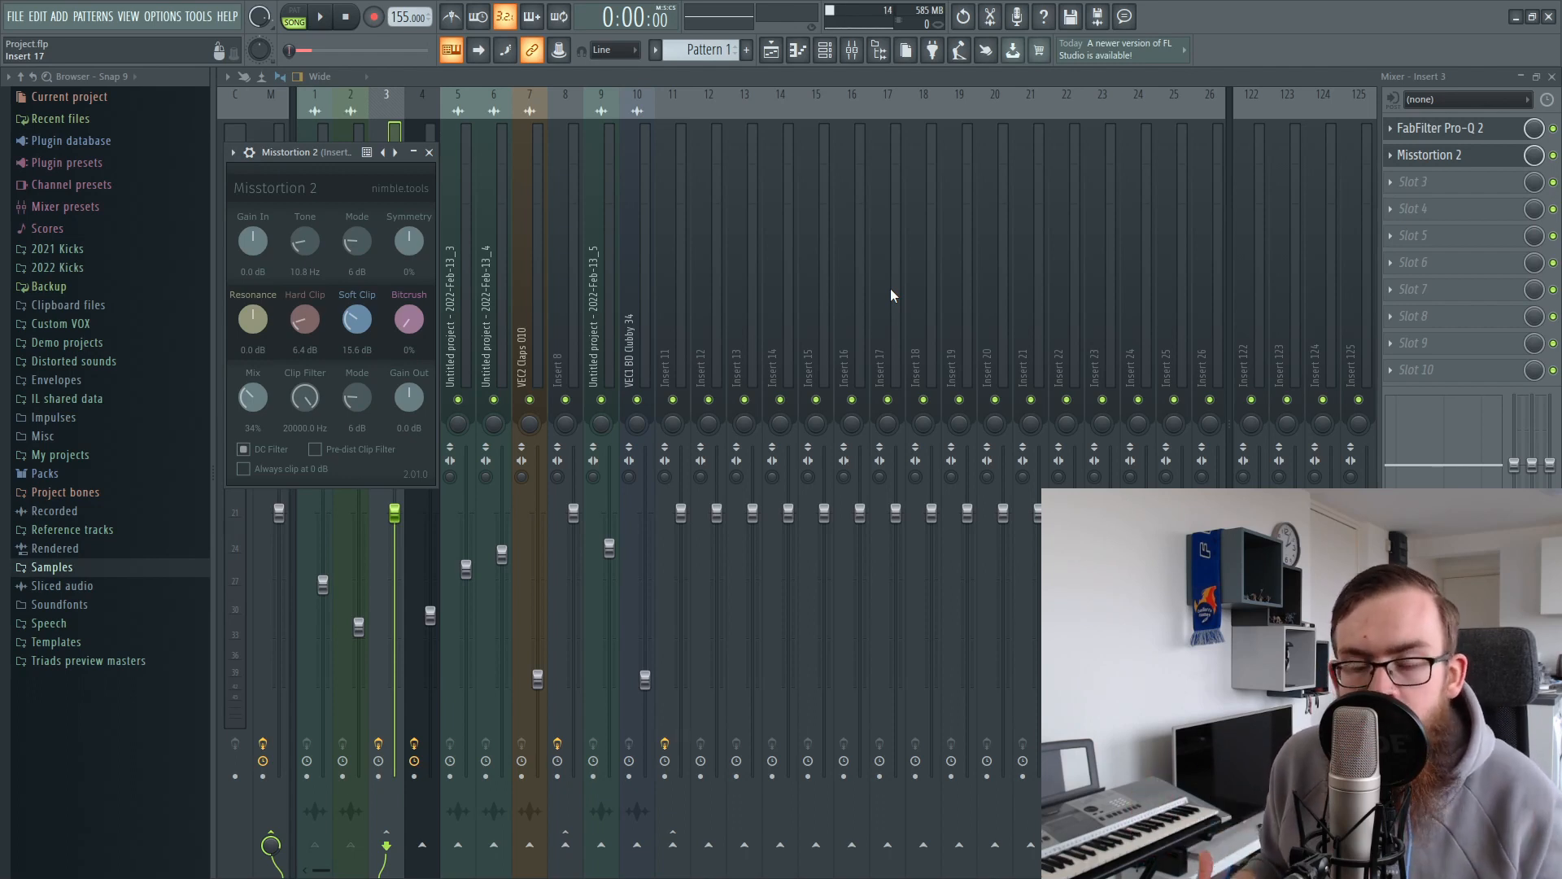
click(1456, 155)
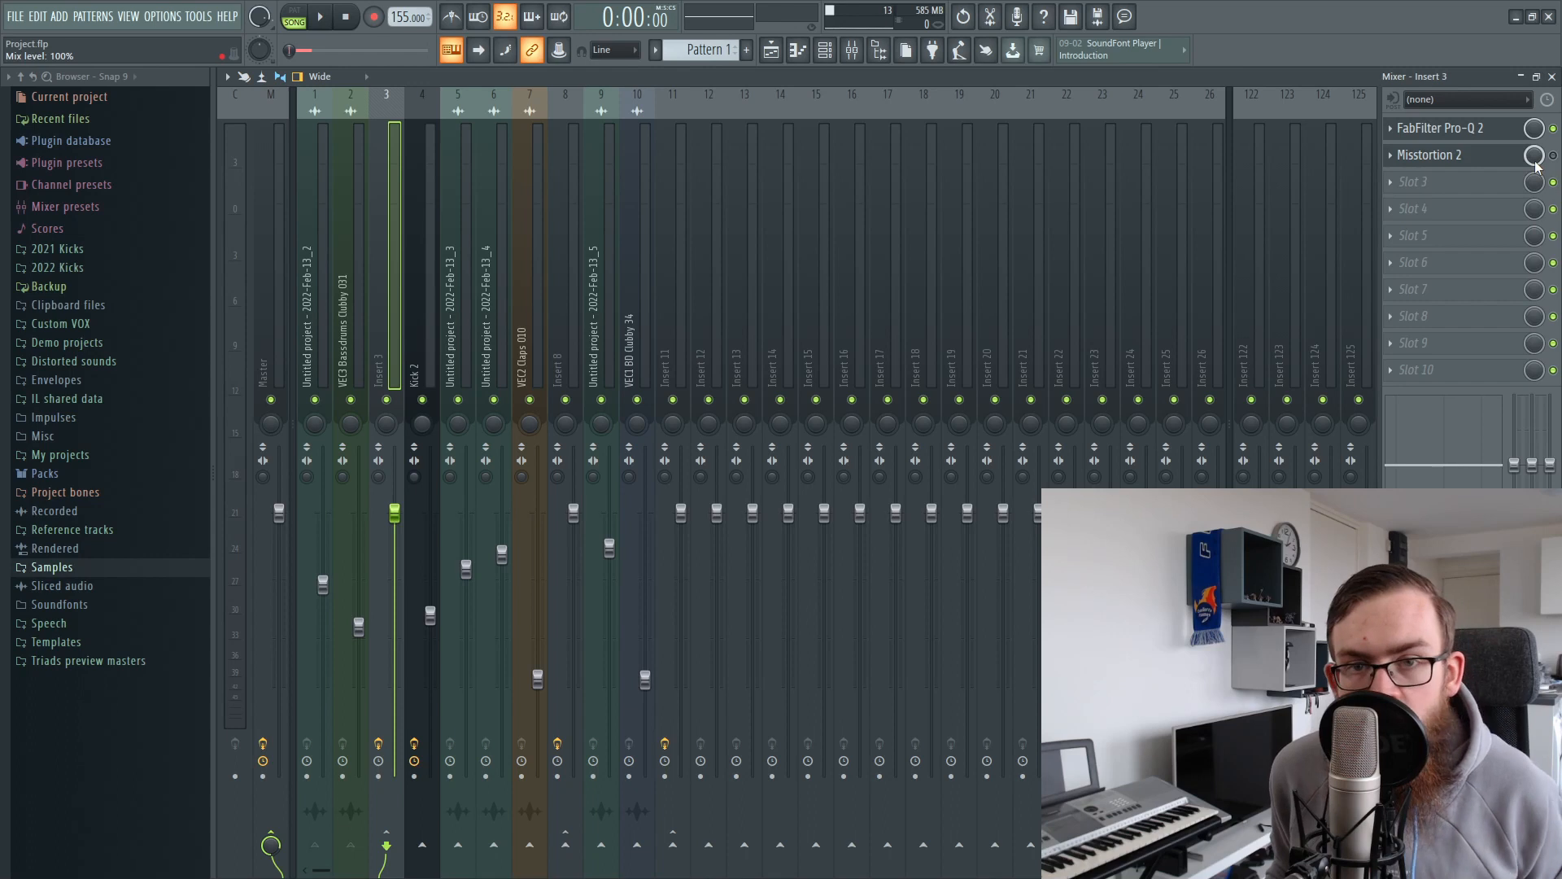
key(space)
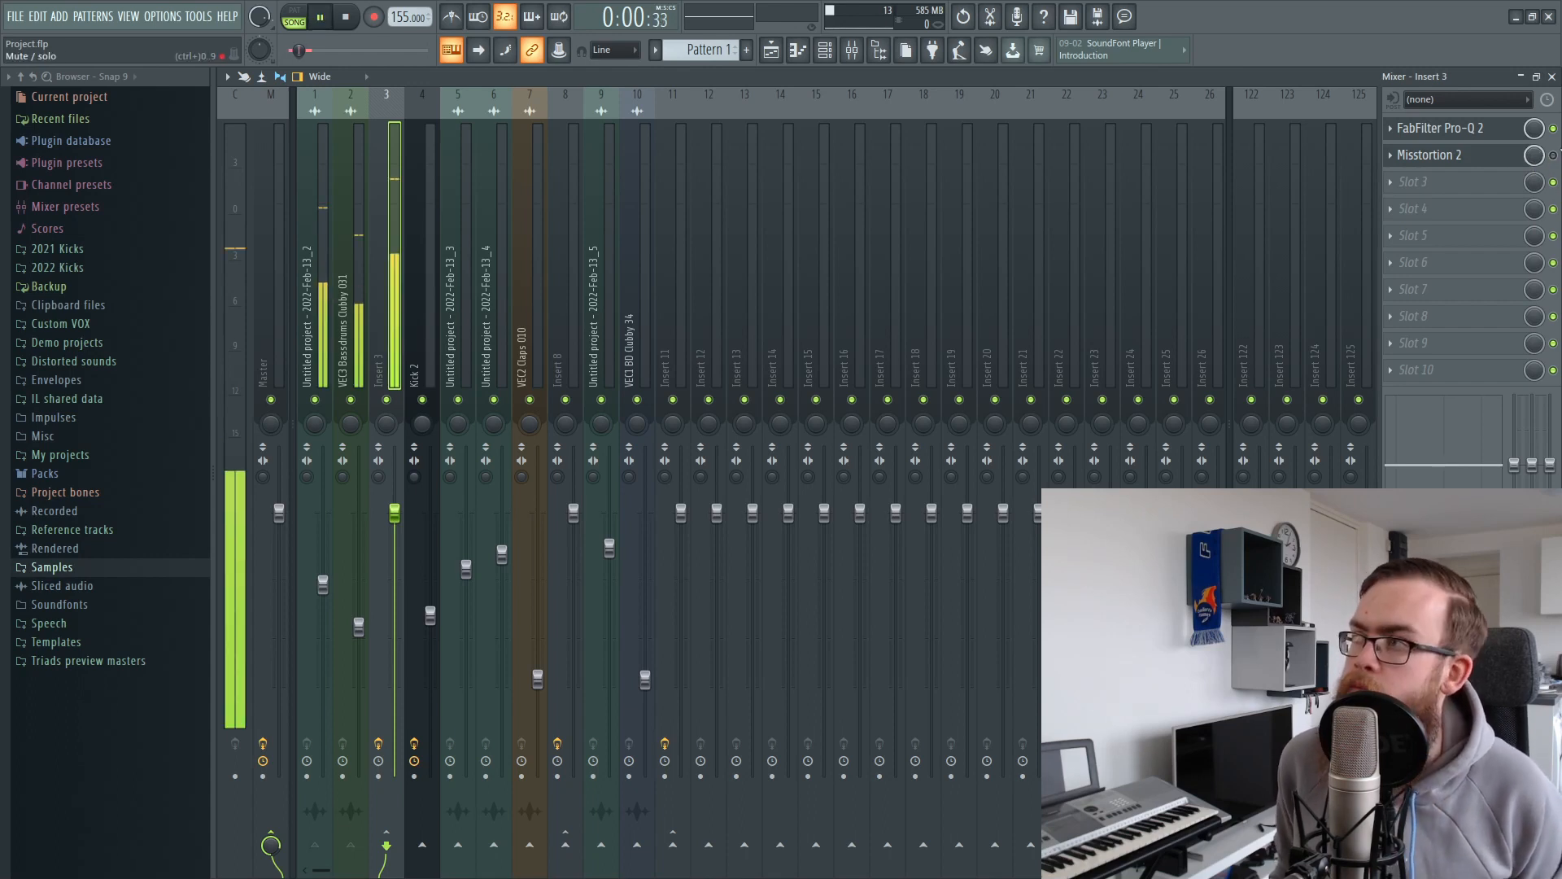
key(space)
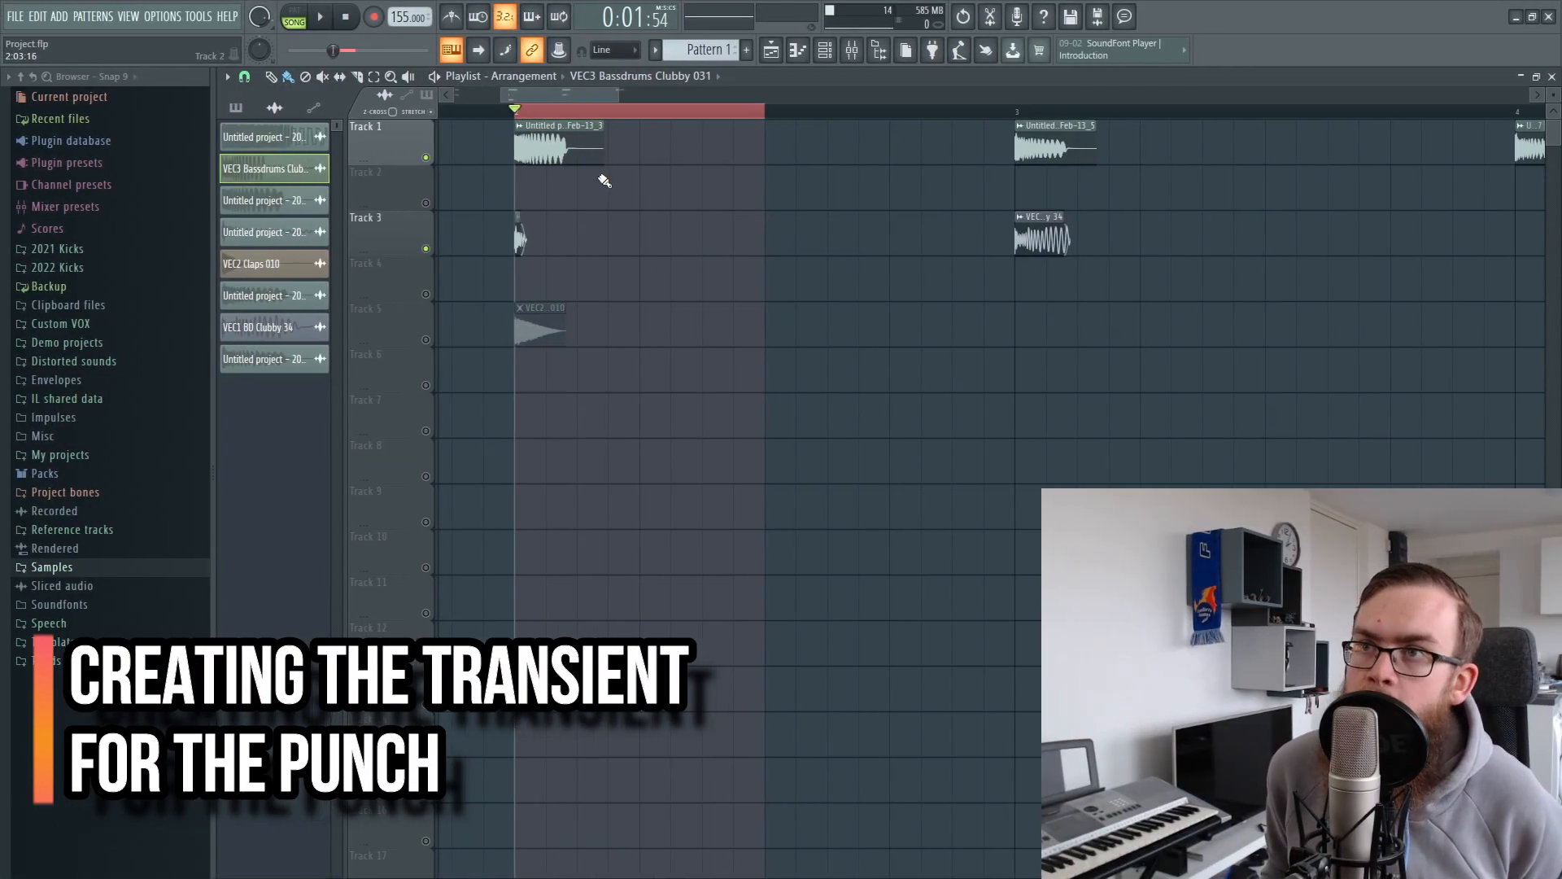
Mute playlist tracks 3 and 1 to silence the existing layers
drag(796, 206, 714, 125)
right_click(768, 196)
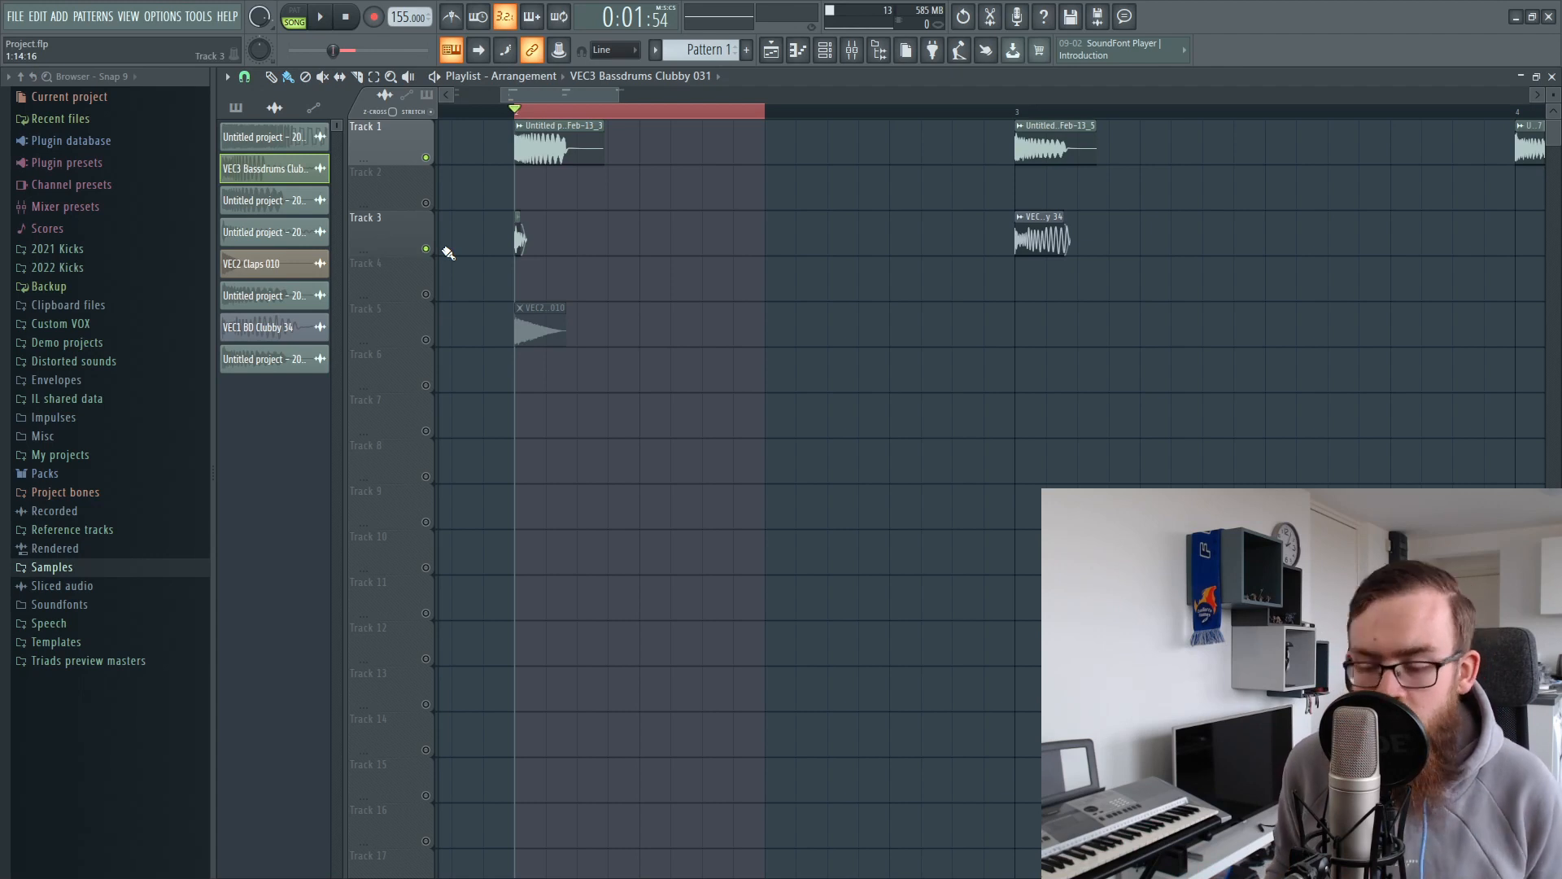
click(426, 248)
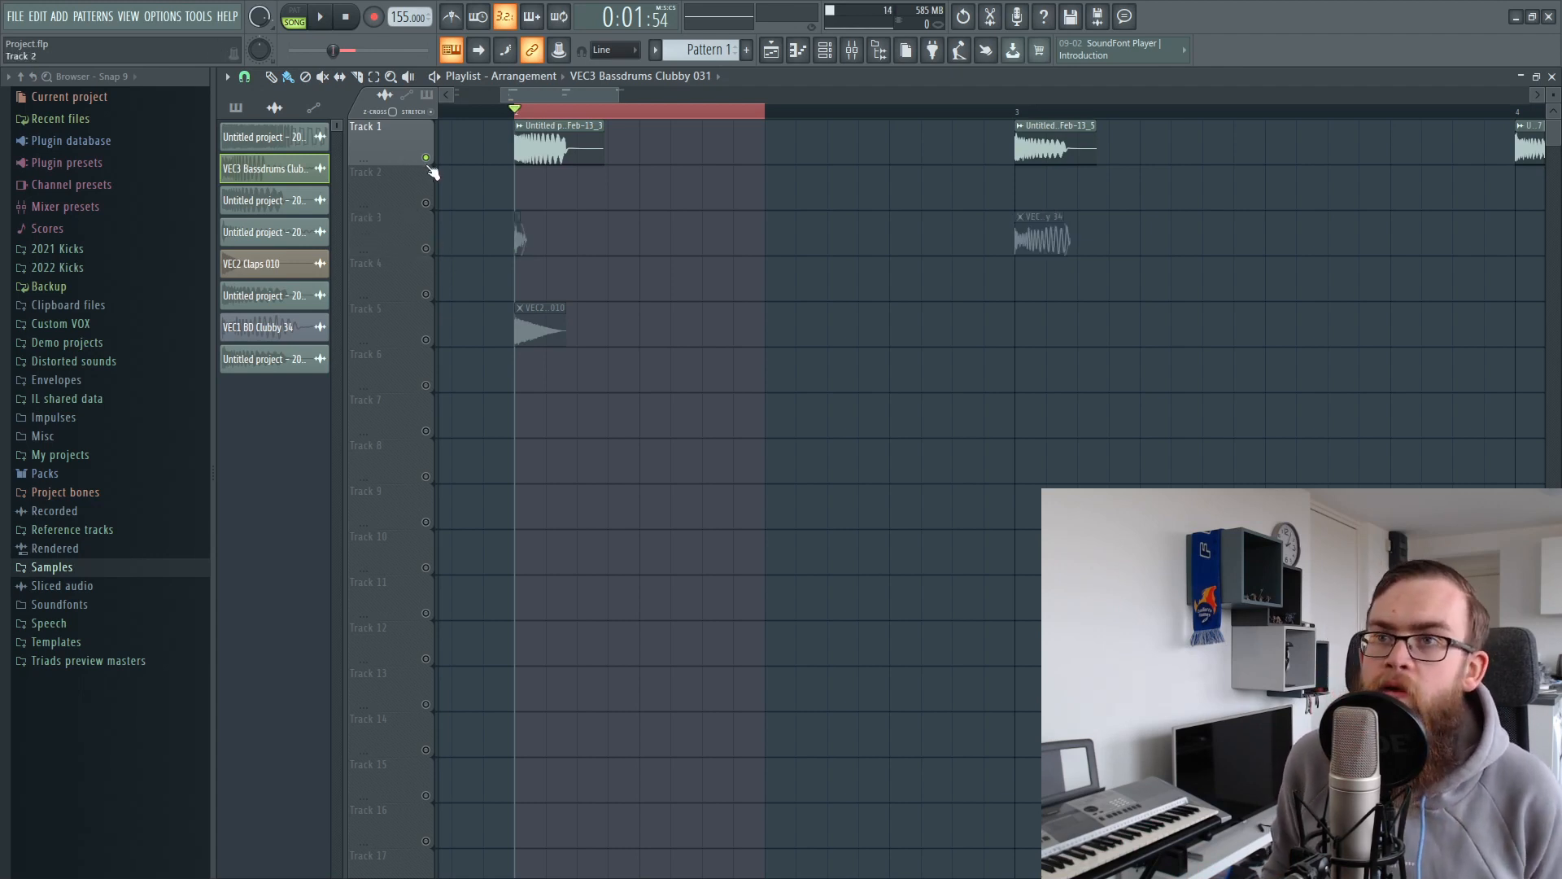
click(426, 157)
Open the Kick 2 instrument from the channel rack and bring up its factory preset browser
click(824, 50)
click(305, 81)
click(330, 135)
click(351, 121)
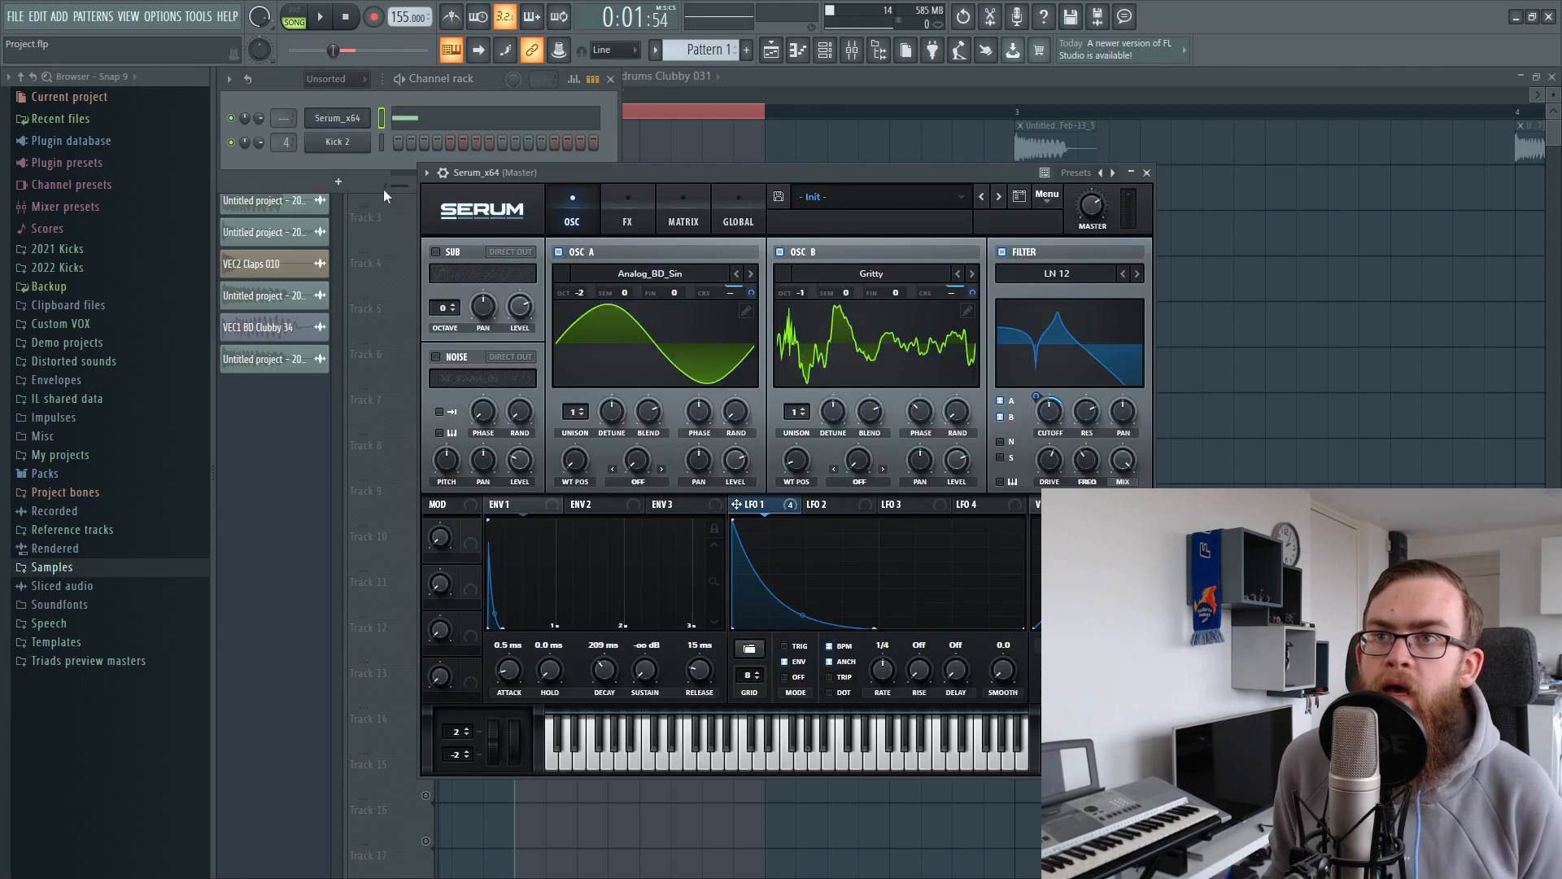
click(337, 142)
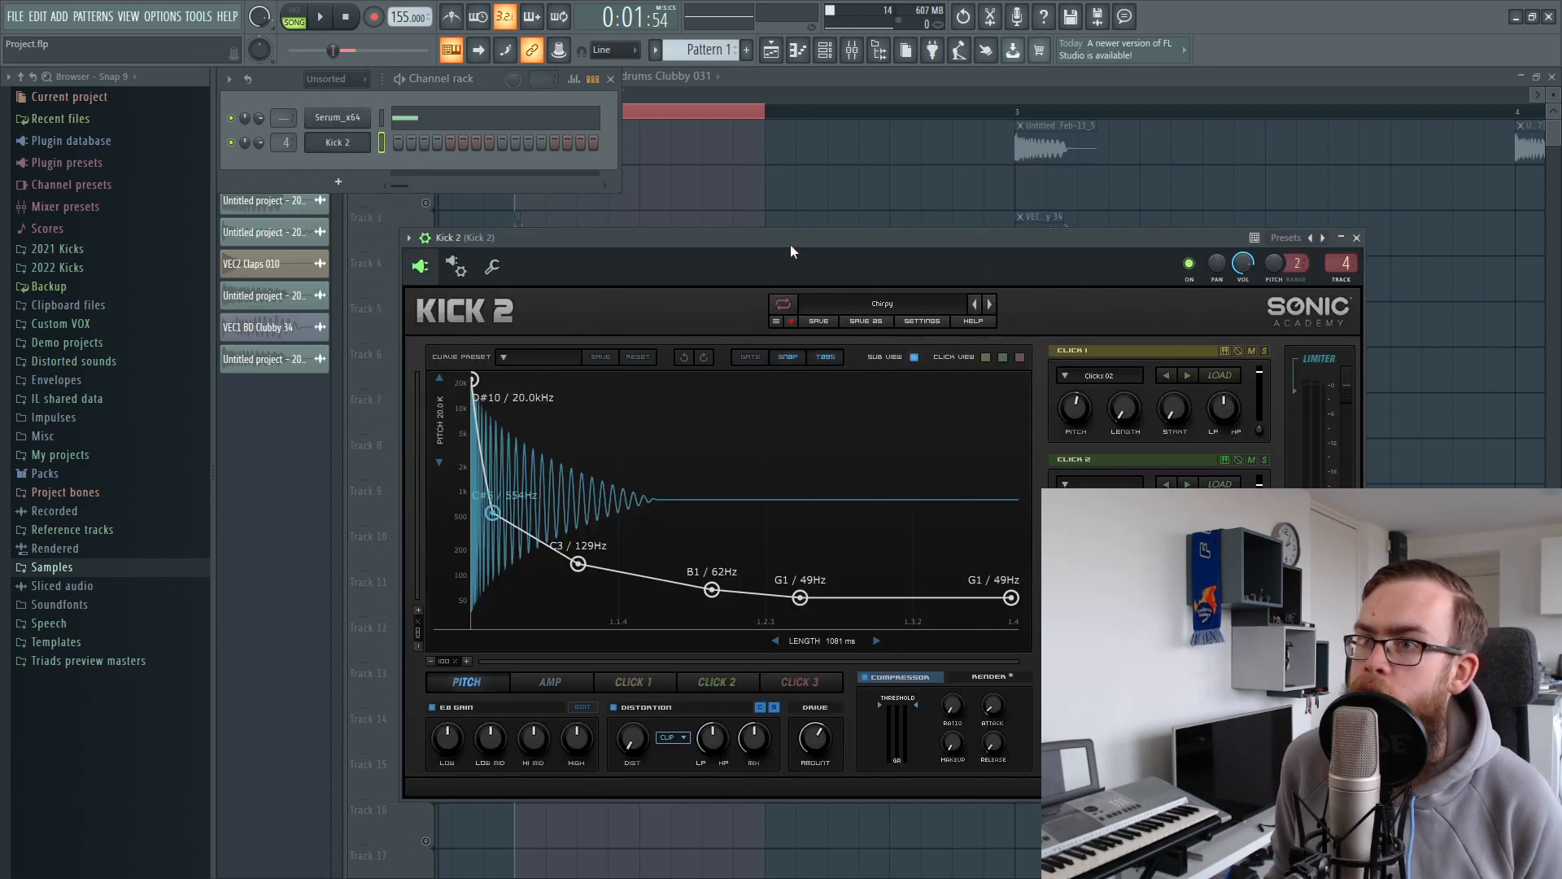
click(869, 314)
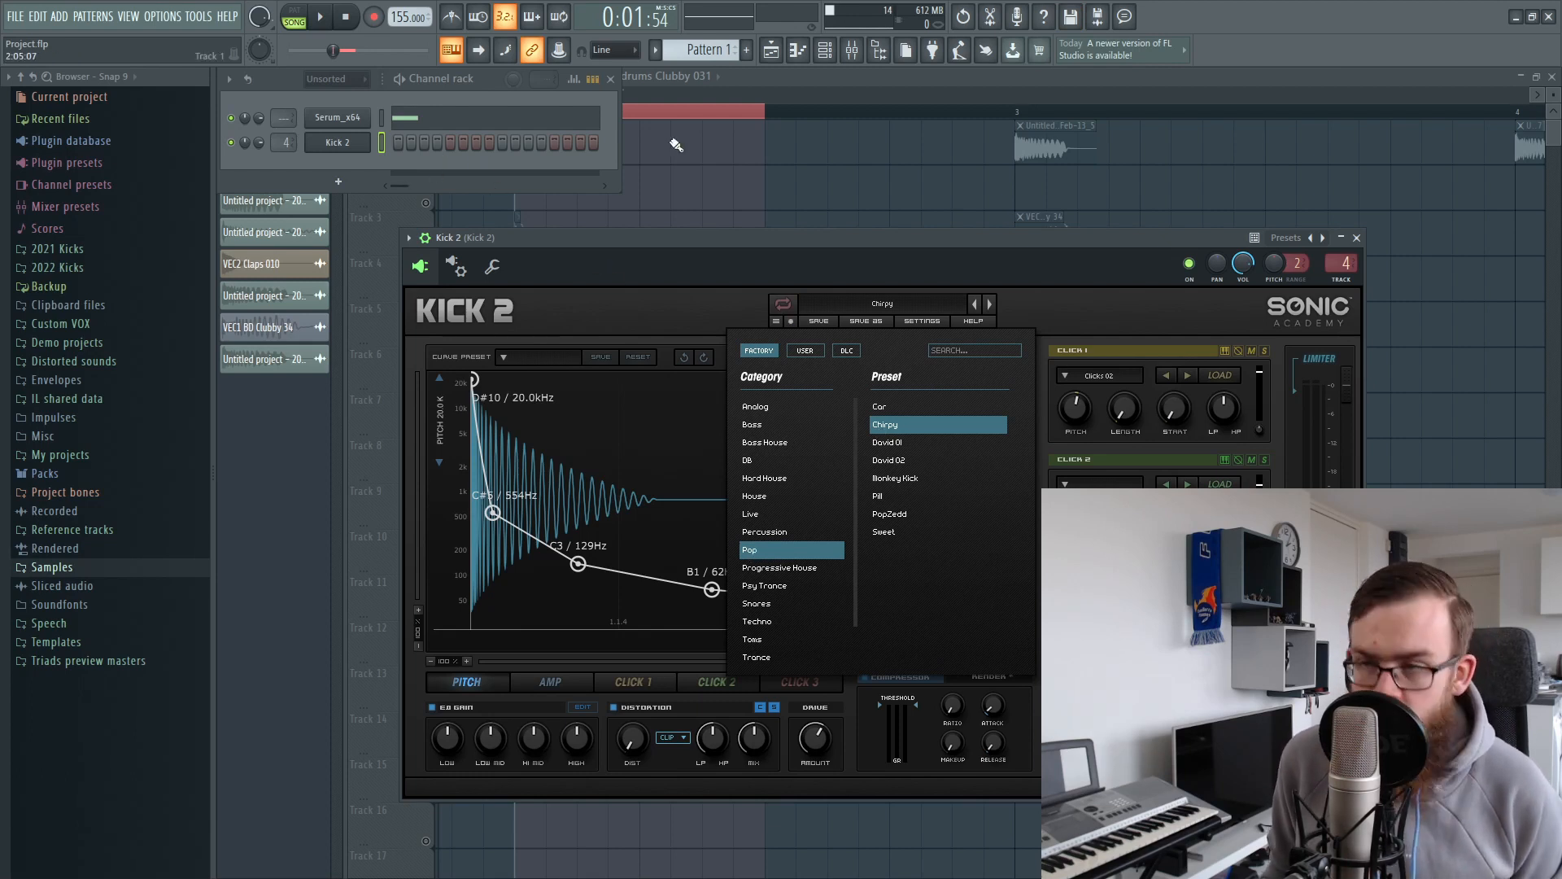
Check the effect chain on the Kick 2 mixer track and audition the Chirpy kick with a note
click(851, 50)
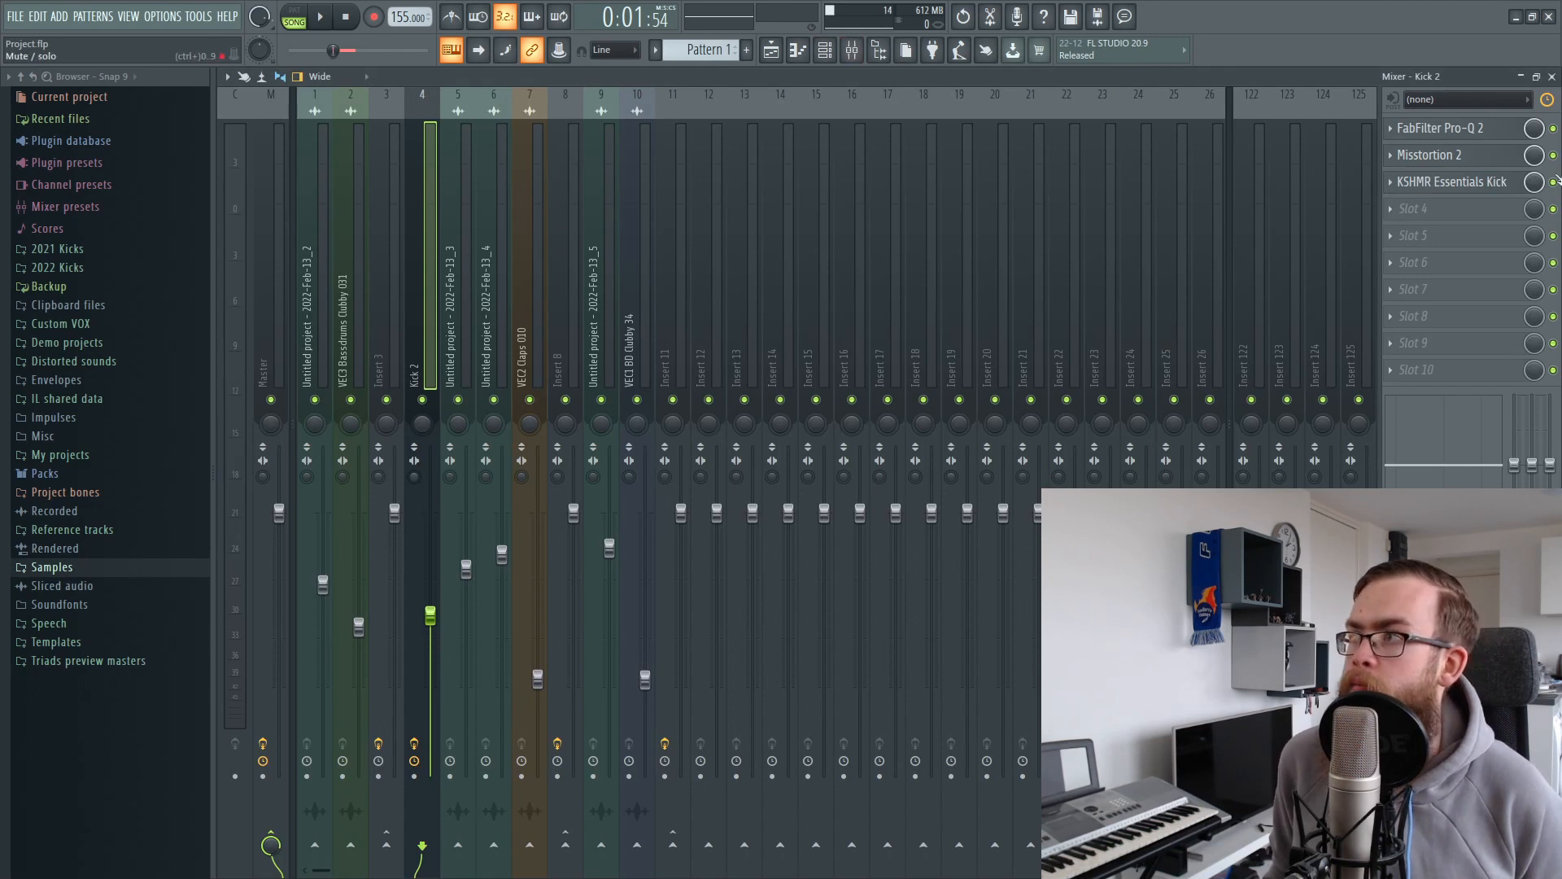
click(1552, 76)
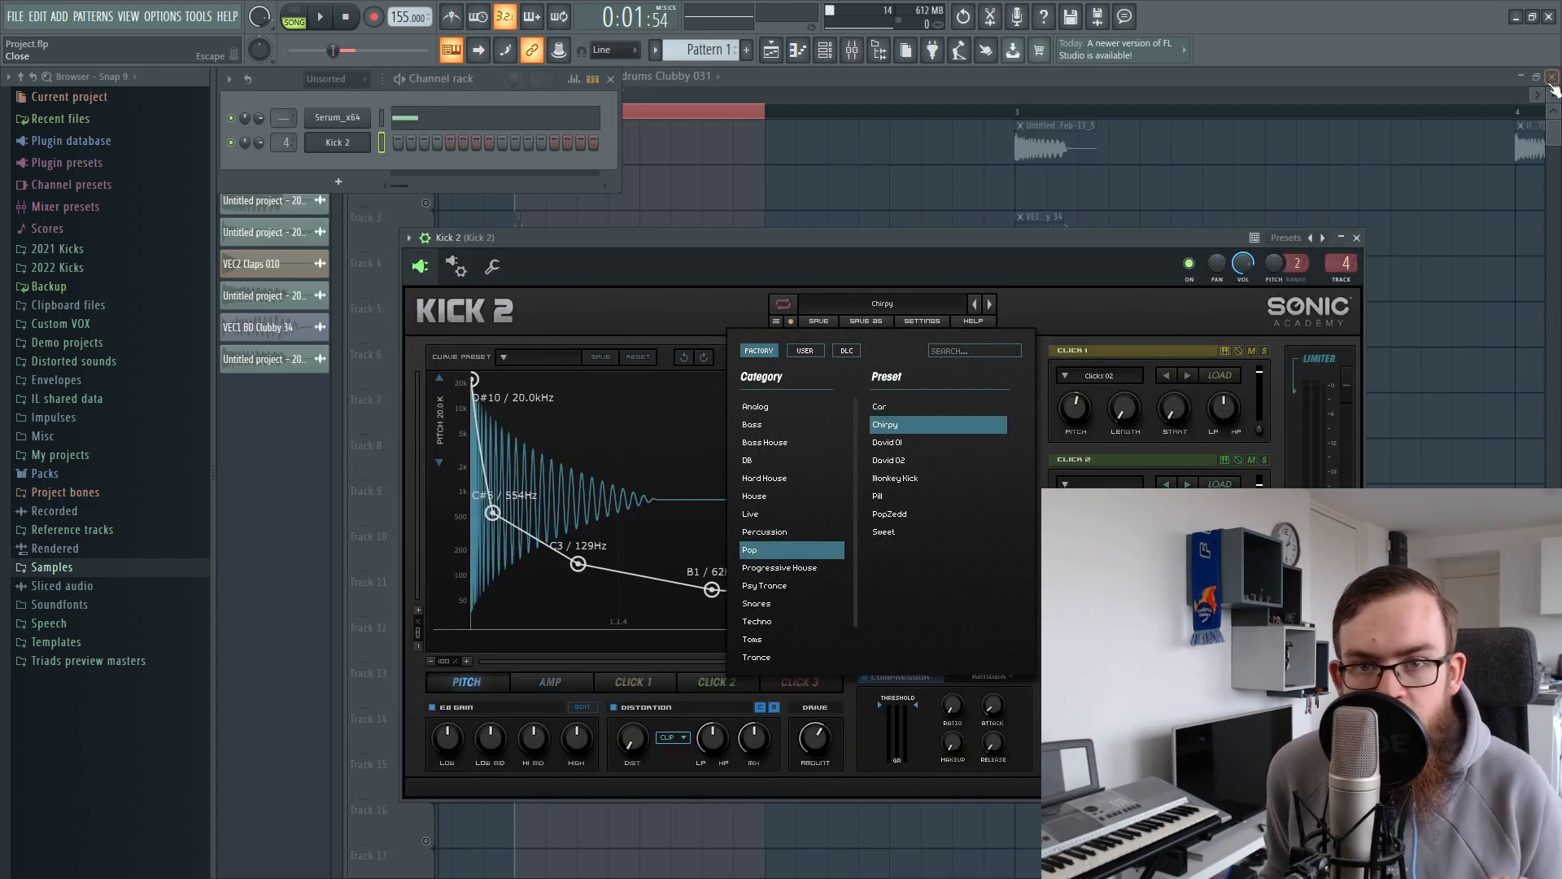
key(z)
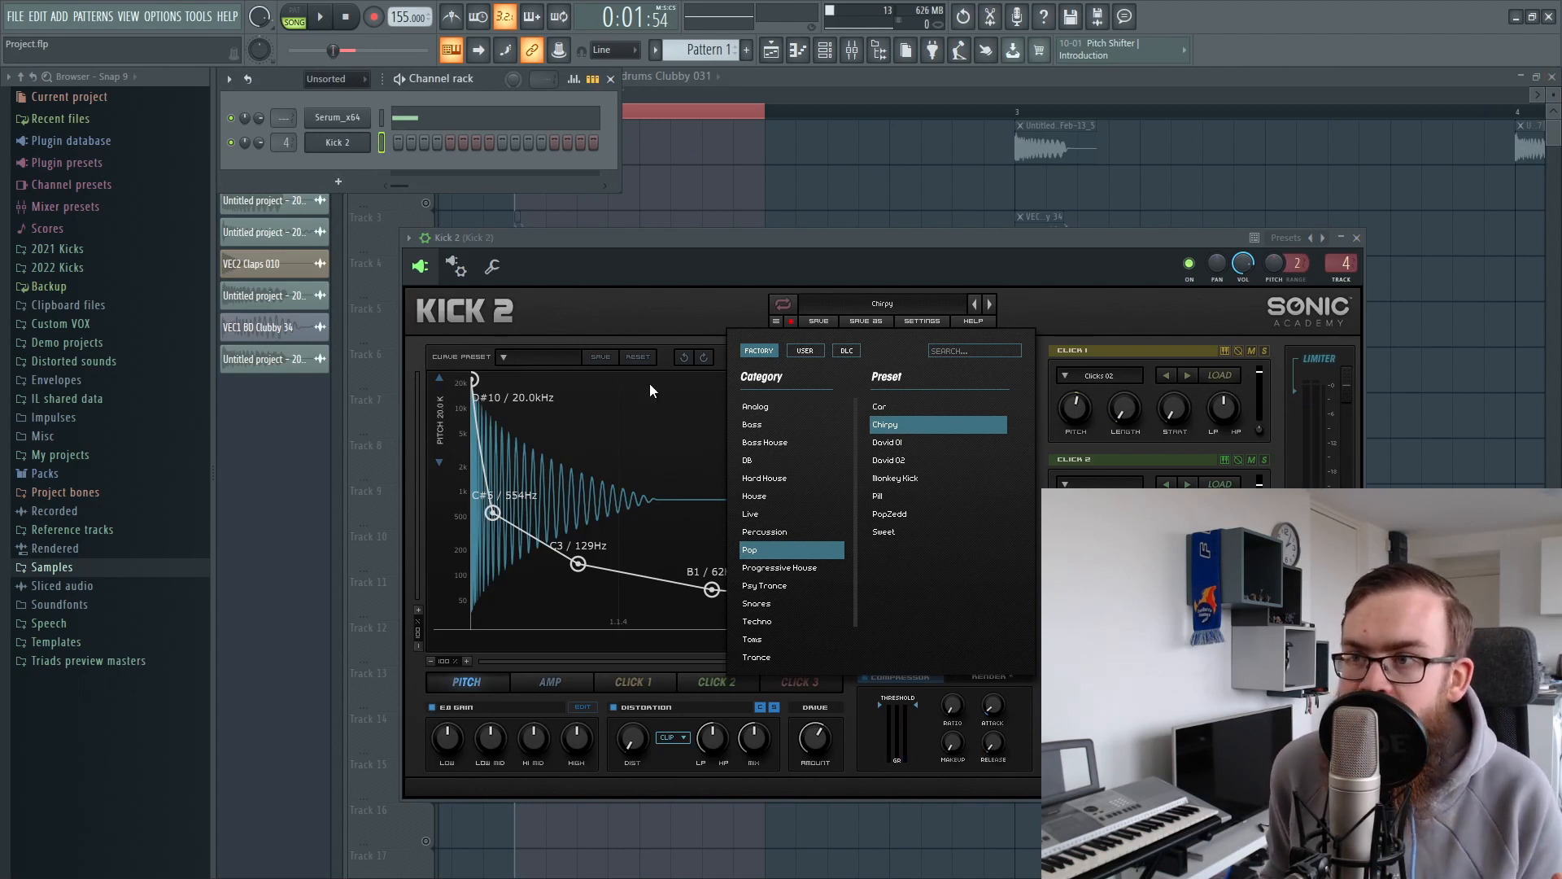
click(783, 303)
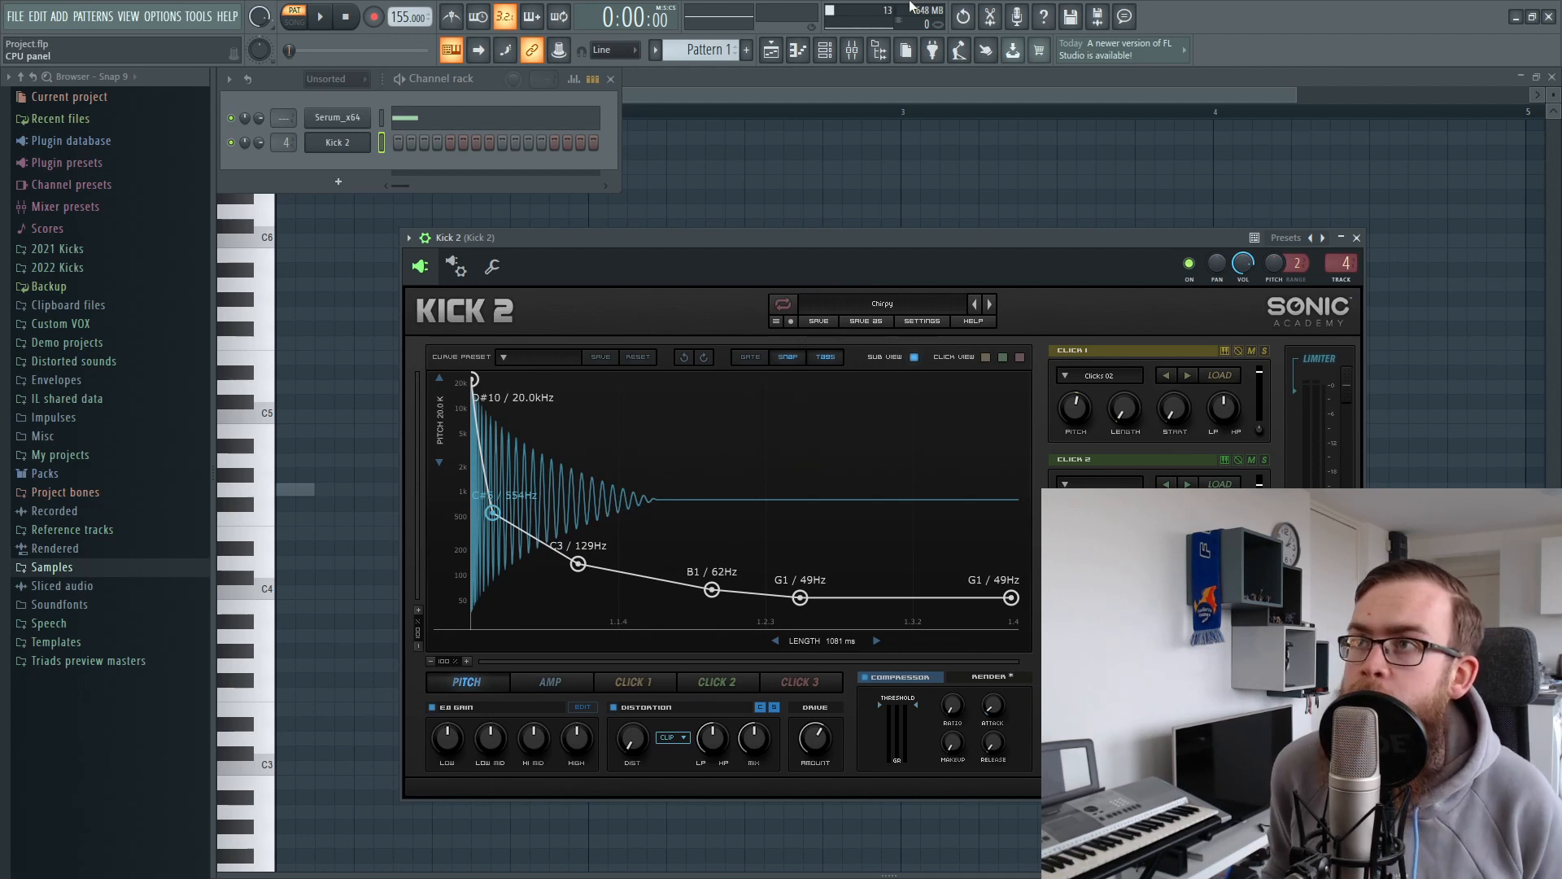
Open the mixer and examine the existing FabFilter Pro-Q 2 curve at the start of the Kick 2 effect chain
click(852, 49)
click(1429, 233)
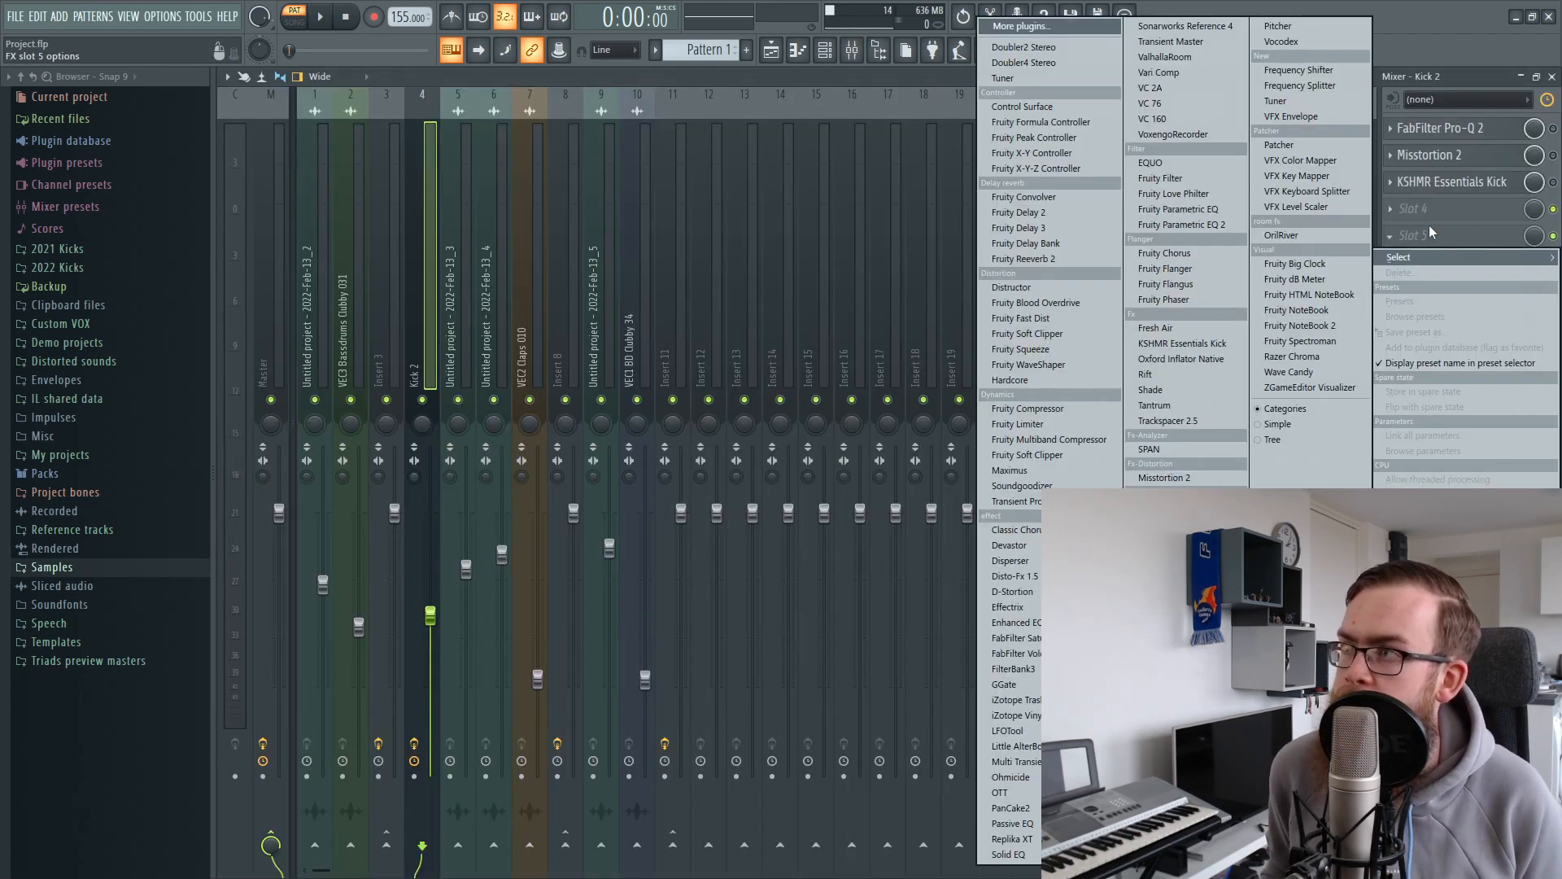
click(1396, 224)
click(1436, 128)
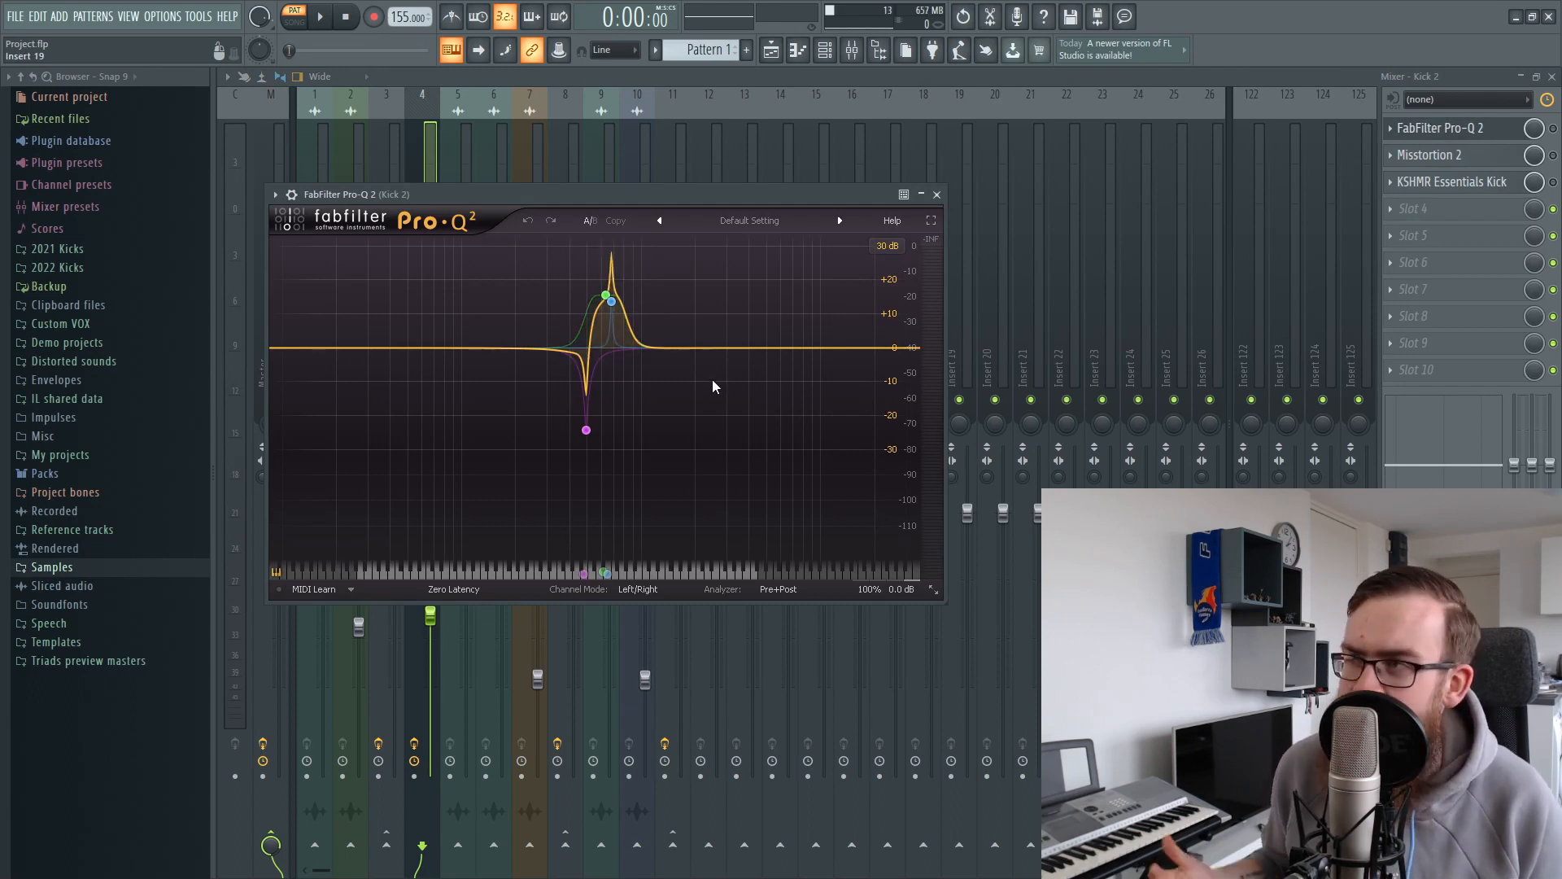
Load a new FabFilter Pro-Q 2 in slot 5 of the Kick 2 track and add a bell boost at about 686 Hz, +5.2 dB
click(1415, 236)
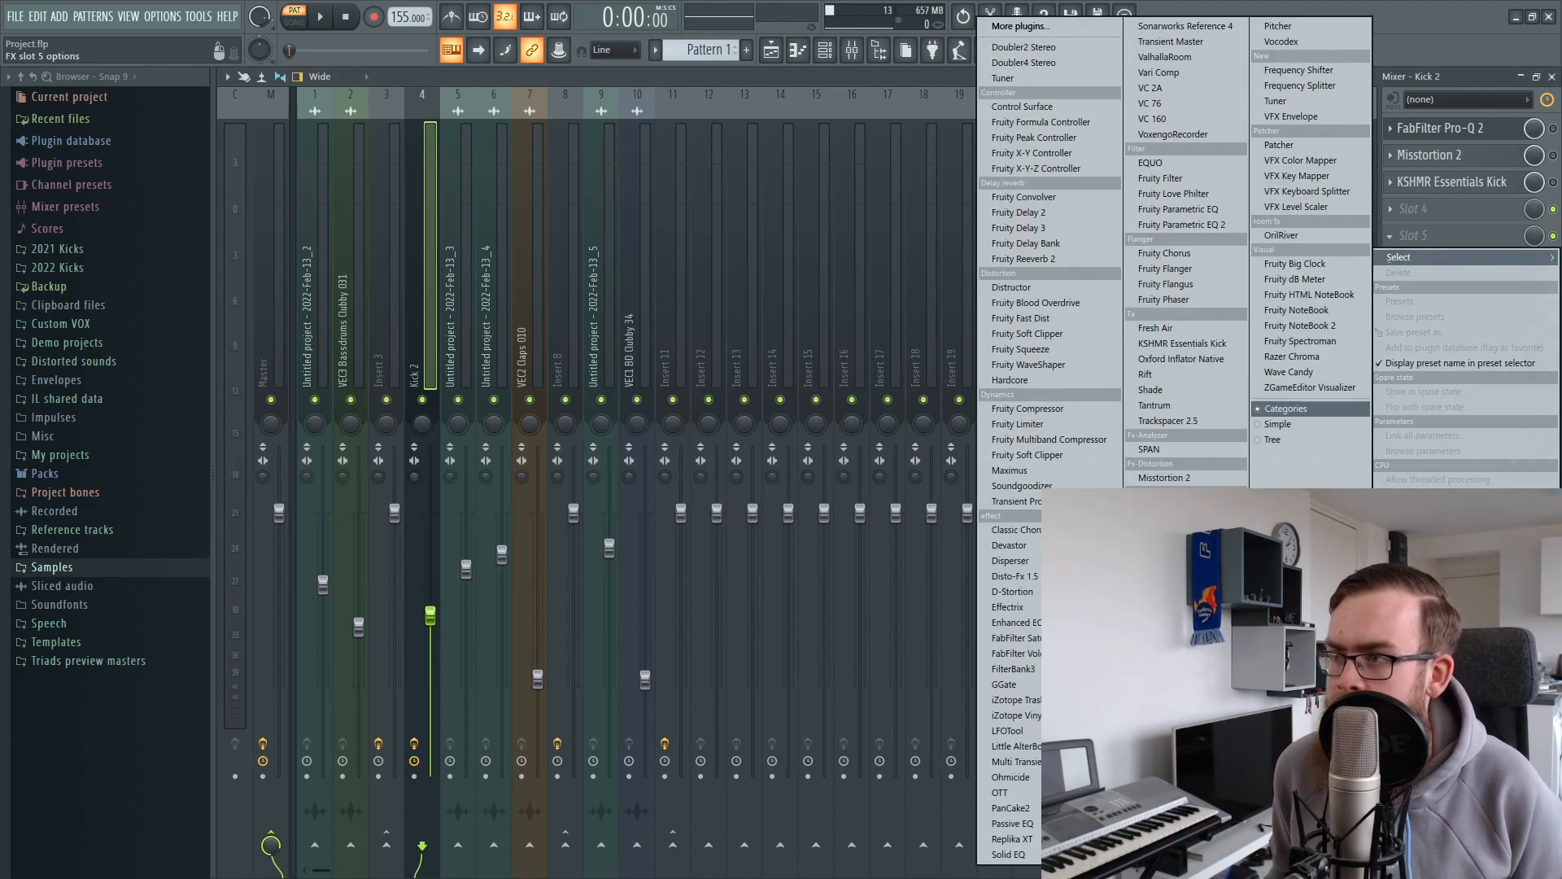
click(1310, 408)
drag(726, 432, 716, 390)
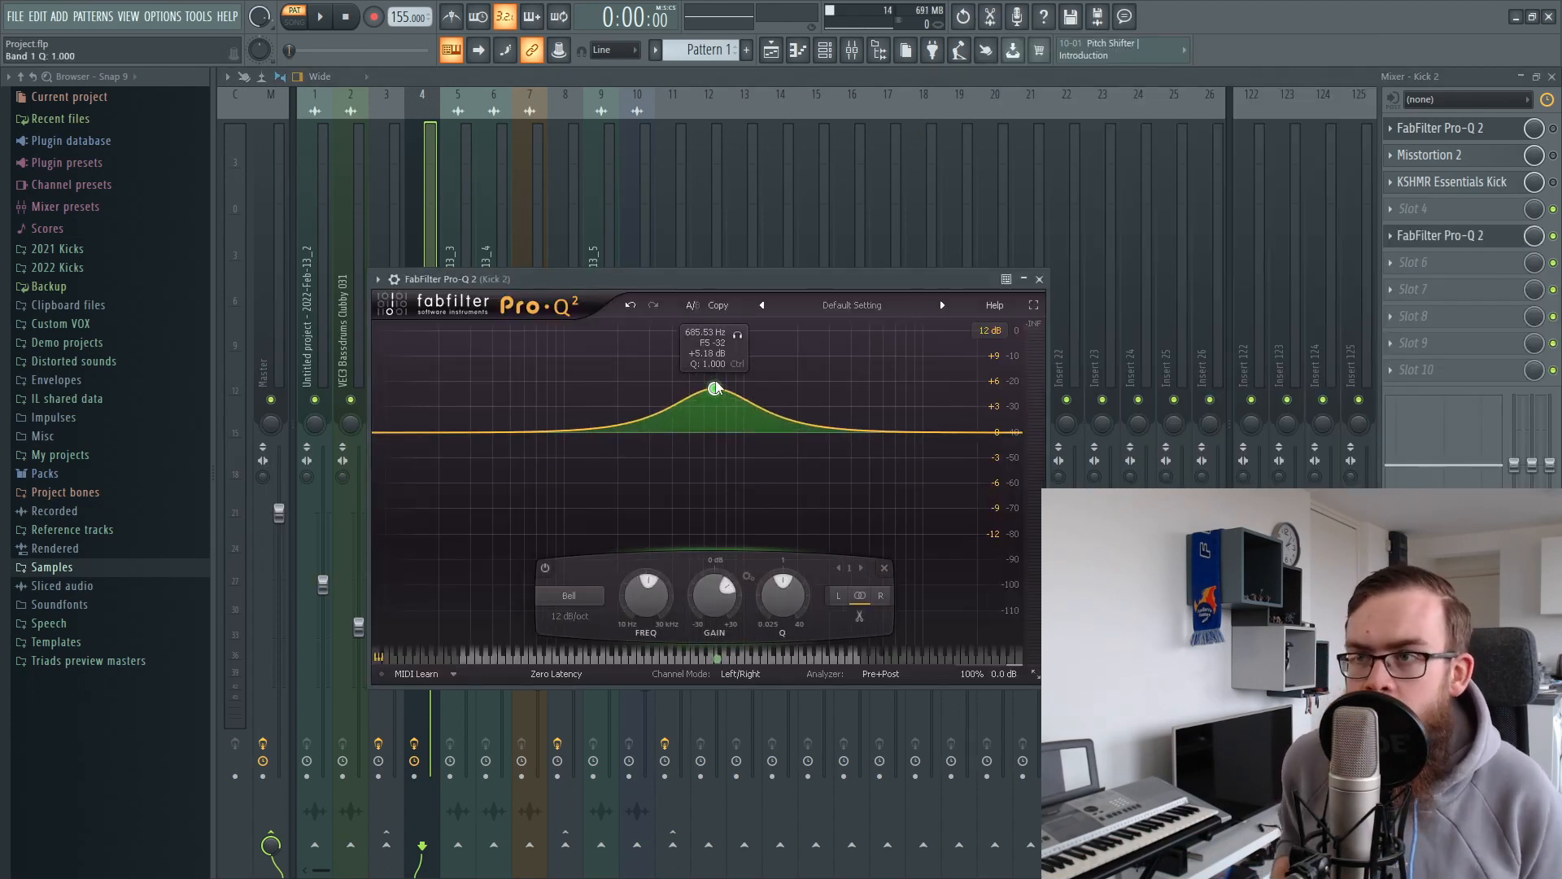
Set the bell's slope to 48 dB/oct and adjust it to about 785 Hz, +6.2 dB, with a Q of about 4.9
click(569, 616)
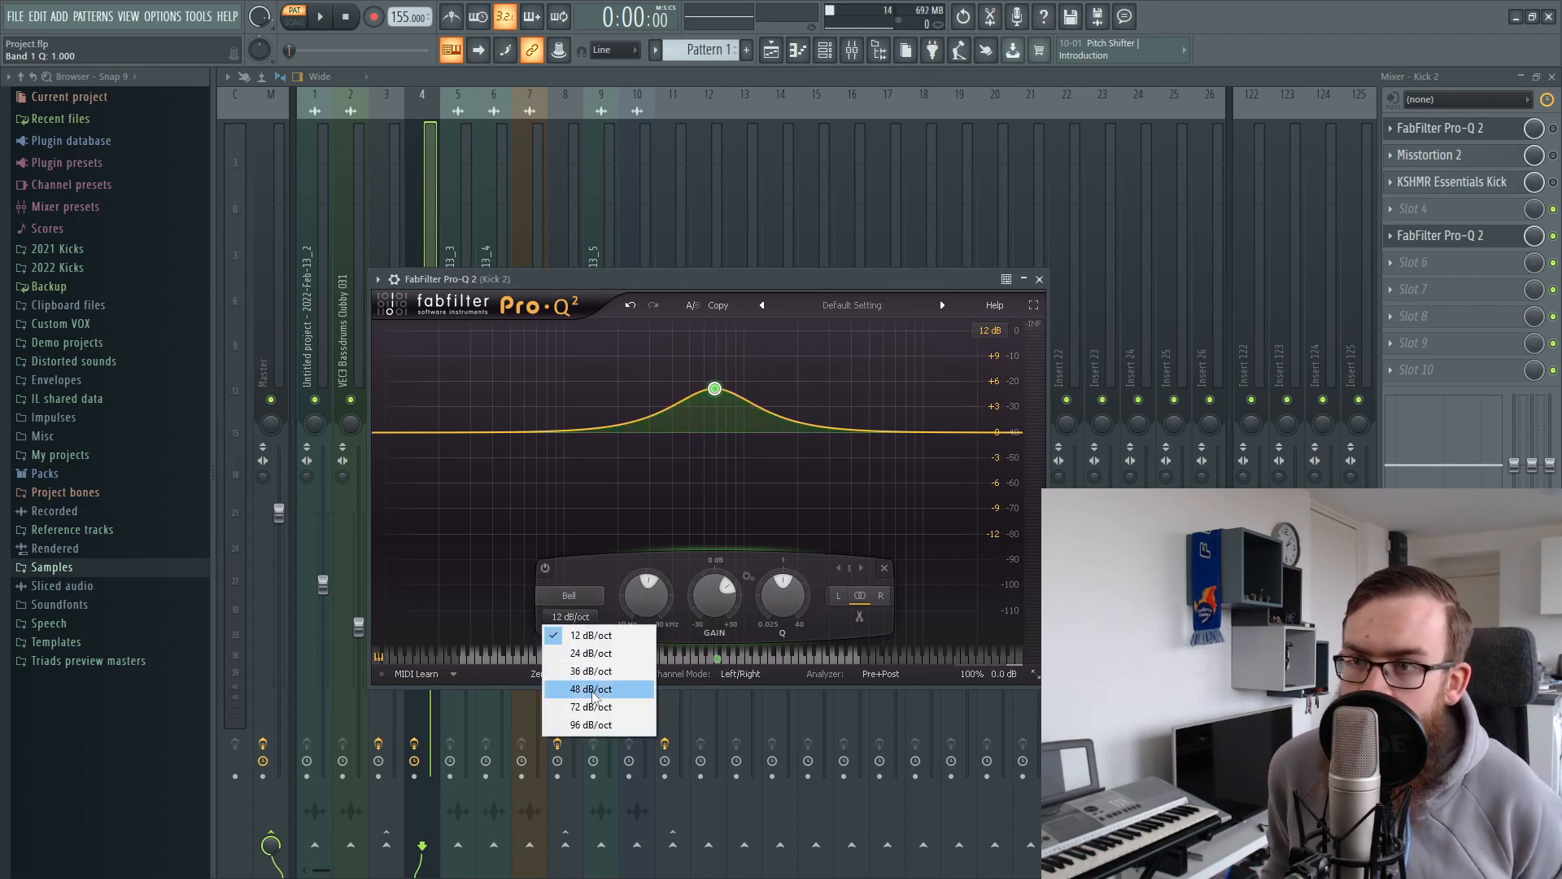
click(591, 689)
scroll(715, 389, up, 10)
drag(714, 389, 725, 379)
scroll(727, 382, down, 2)
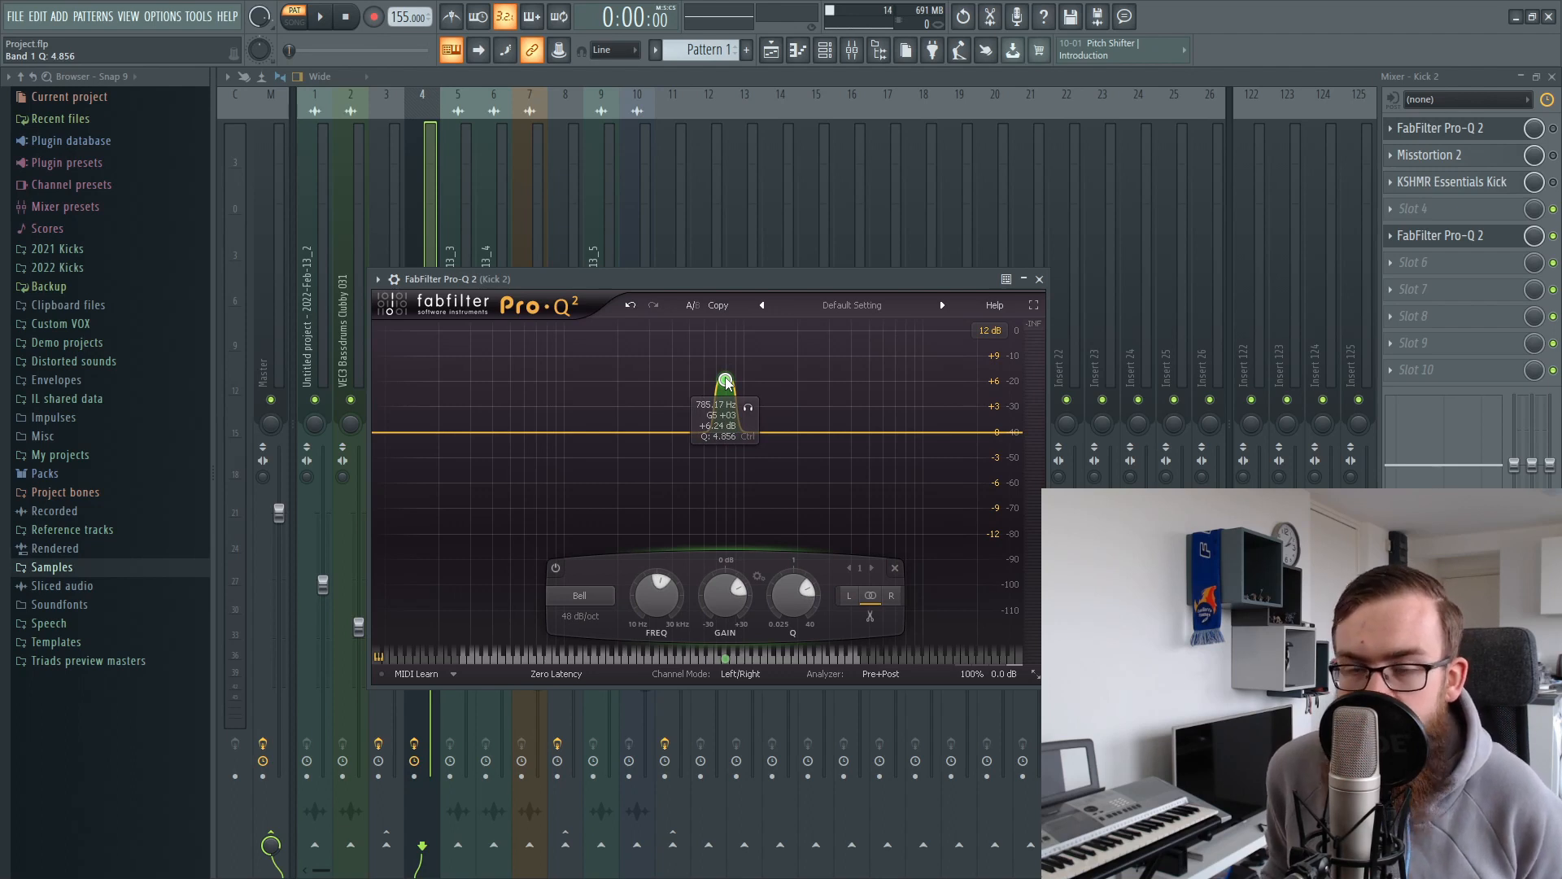
Toggle the slot 5 Pro-Q 2 to compare the kick with and without the boost, and reopen the equalizer
key(Escape)
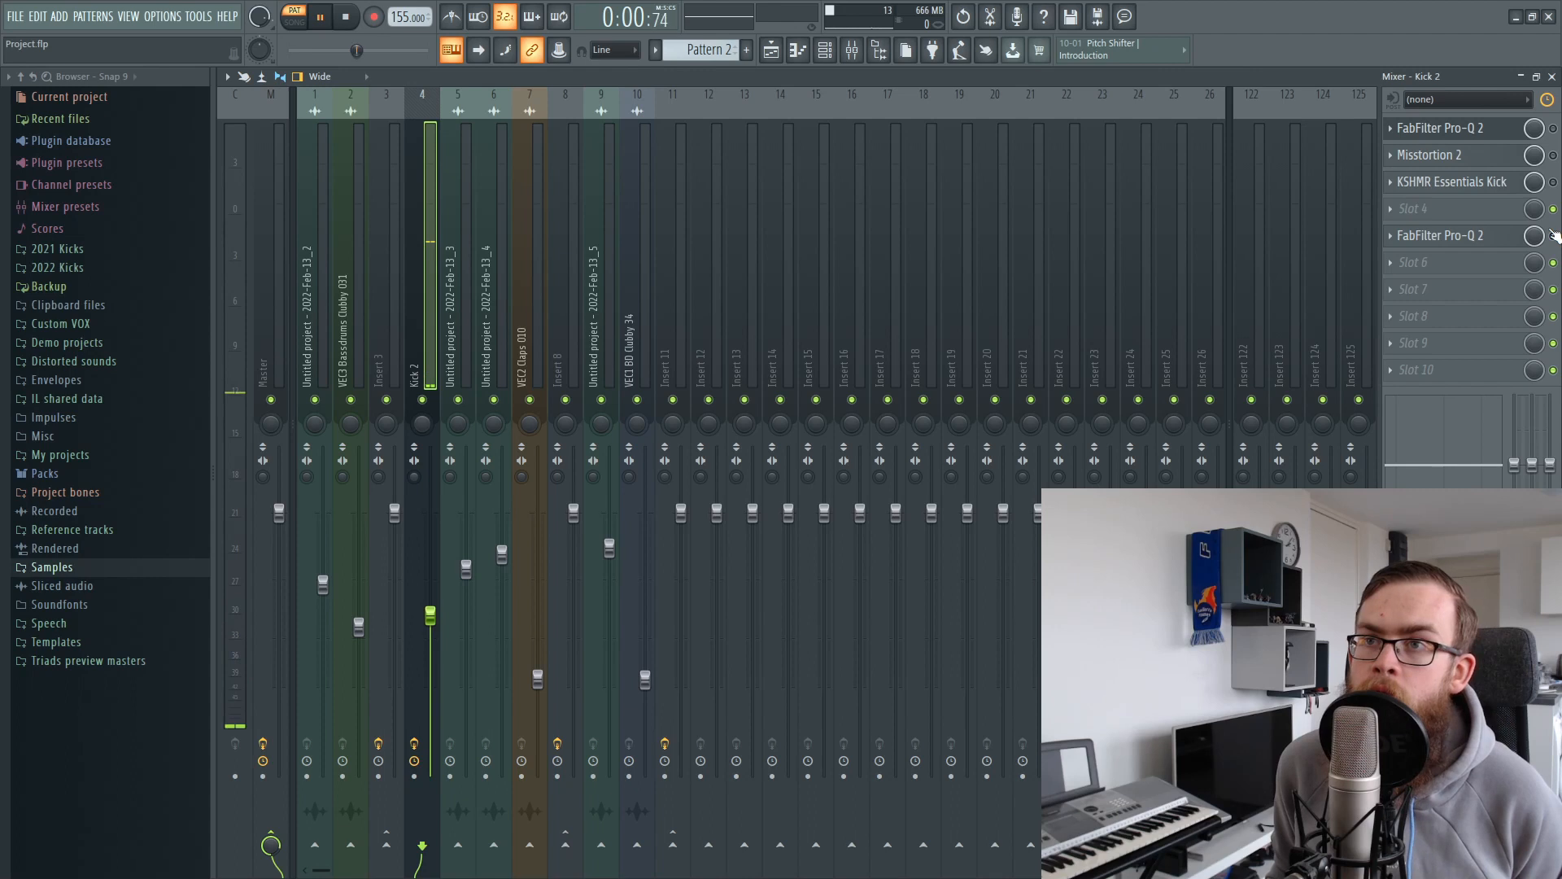
click(1553, 235)
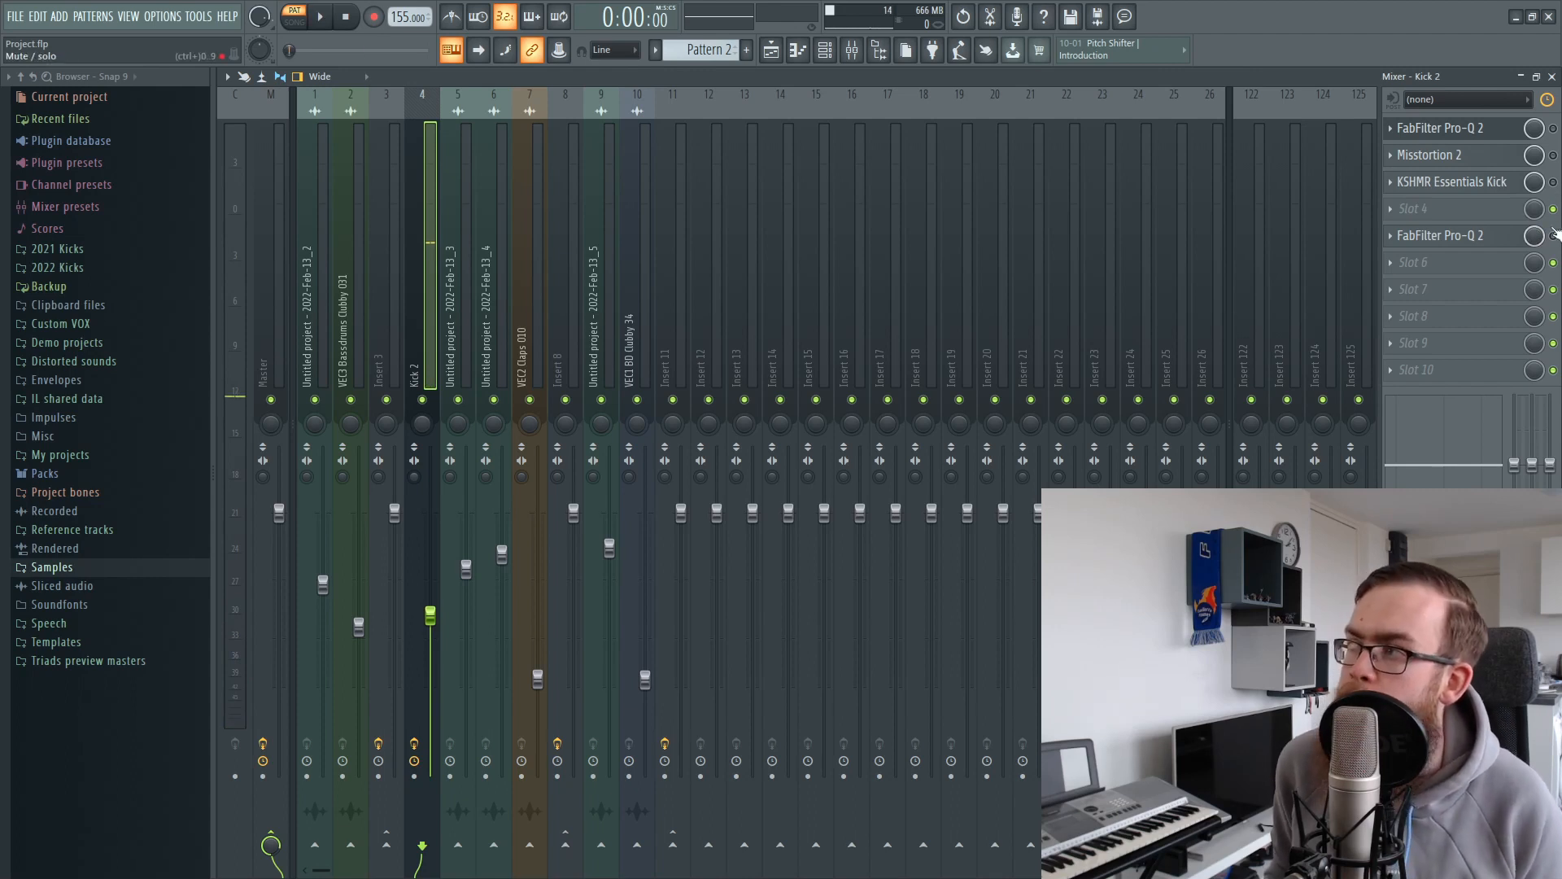
click(1457, 237)
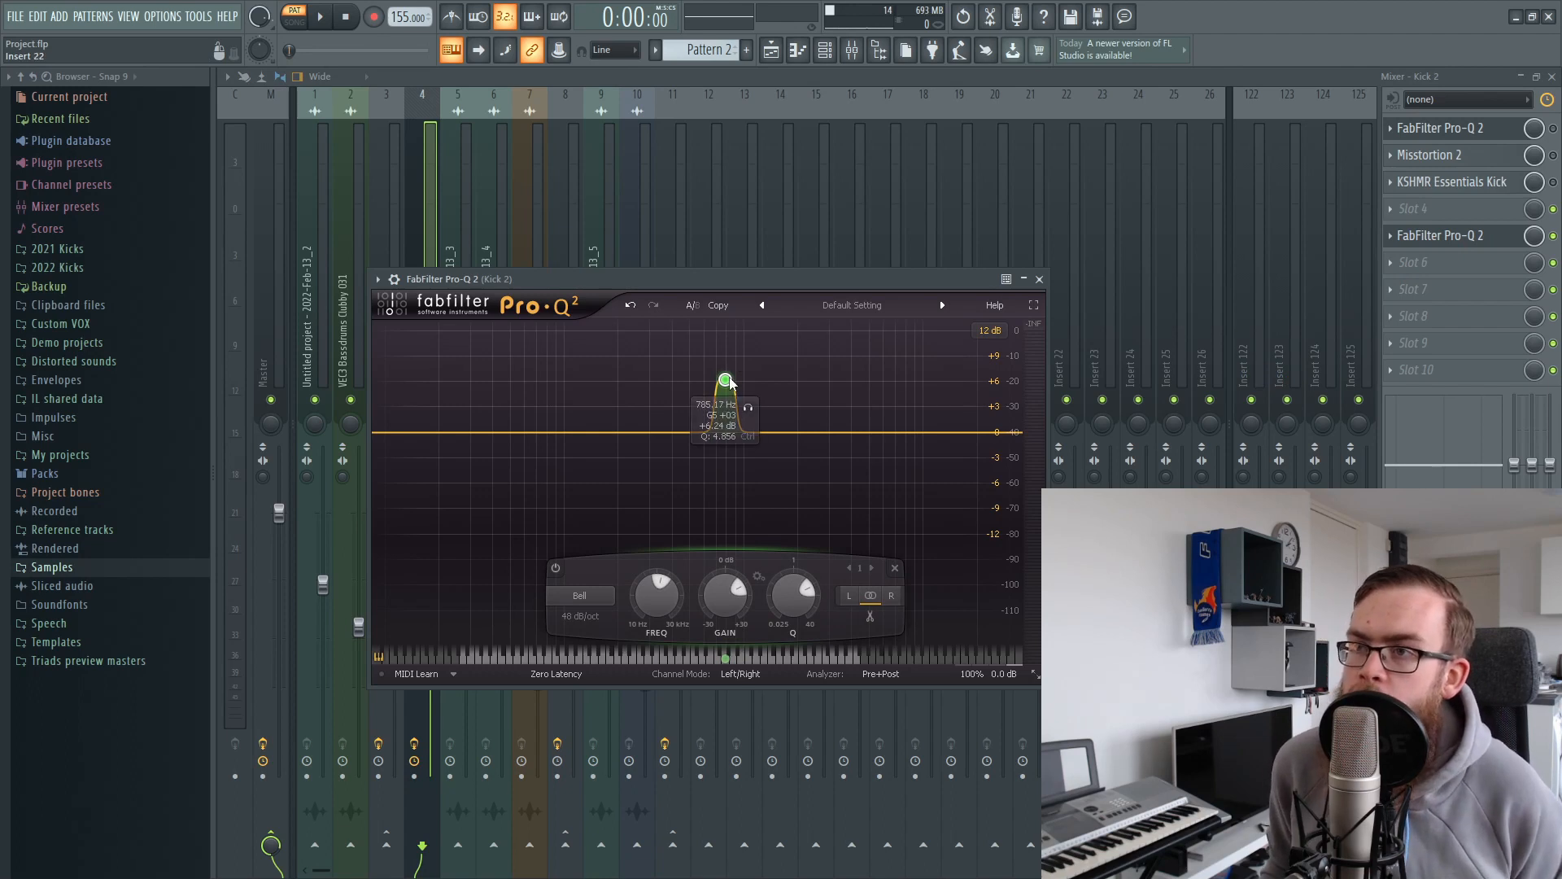
Move the bell boost to about 738 Hz and +10.9 dB, and audition the kick
drag(725, 379, 721, 343)
key(space)
key(space)
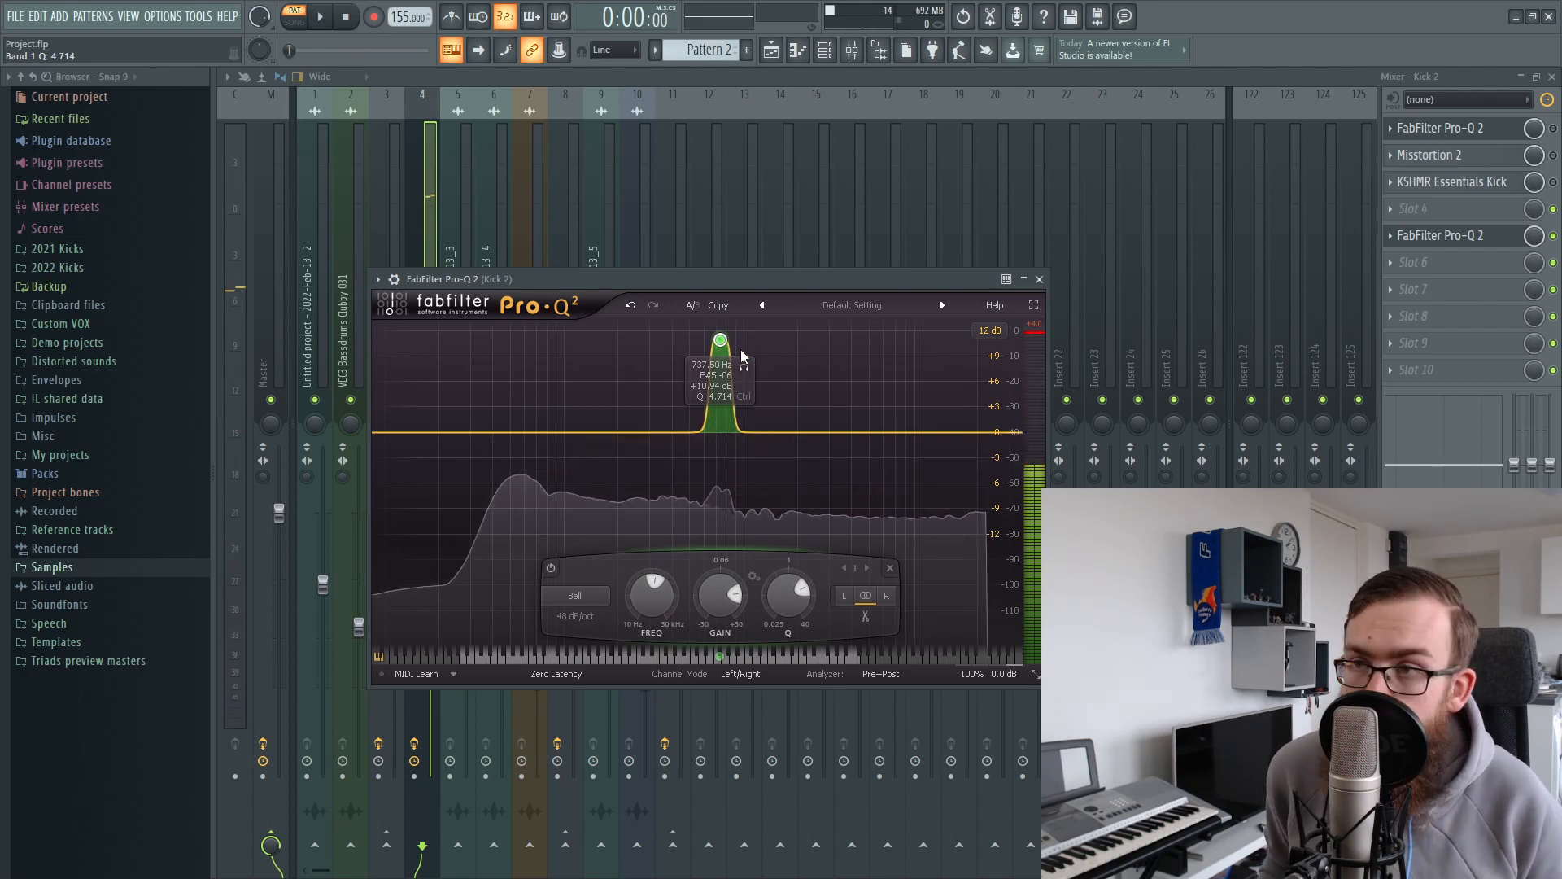
Add a second, very narrow bell at about 730 Hz, +7.5 dB with a Q of 40, and audition the kick
drag(750, 431, 723, 388)
scroll(723, 389, up, 10)
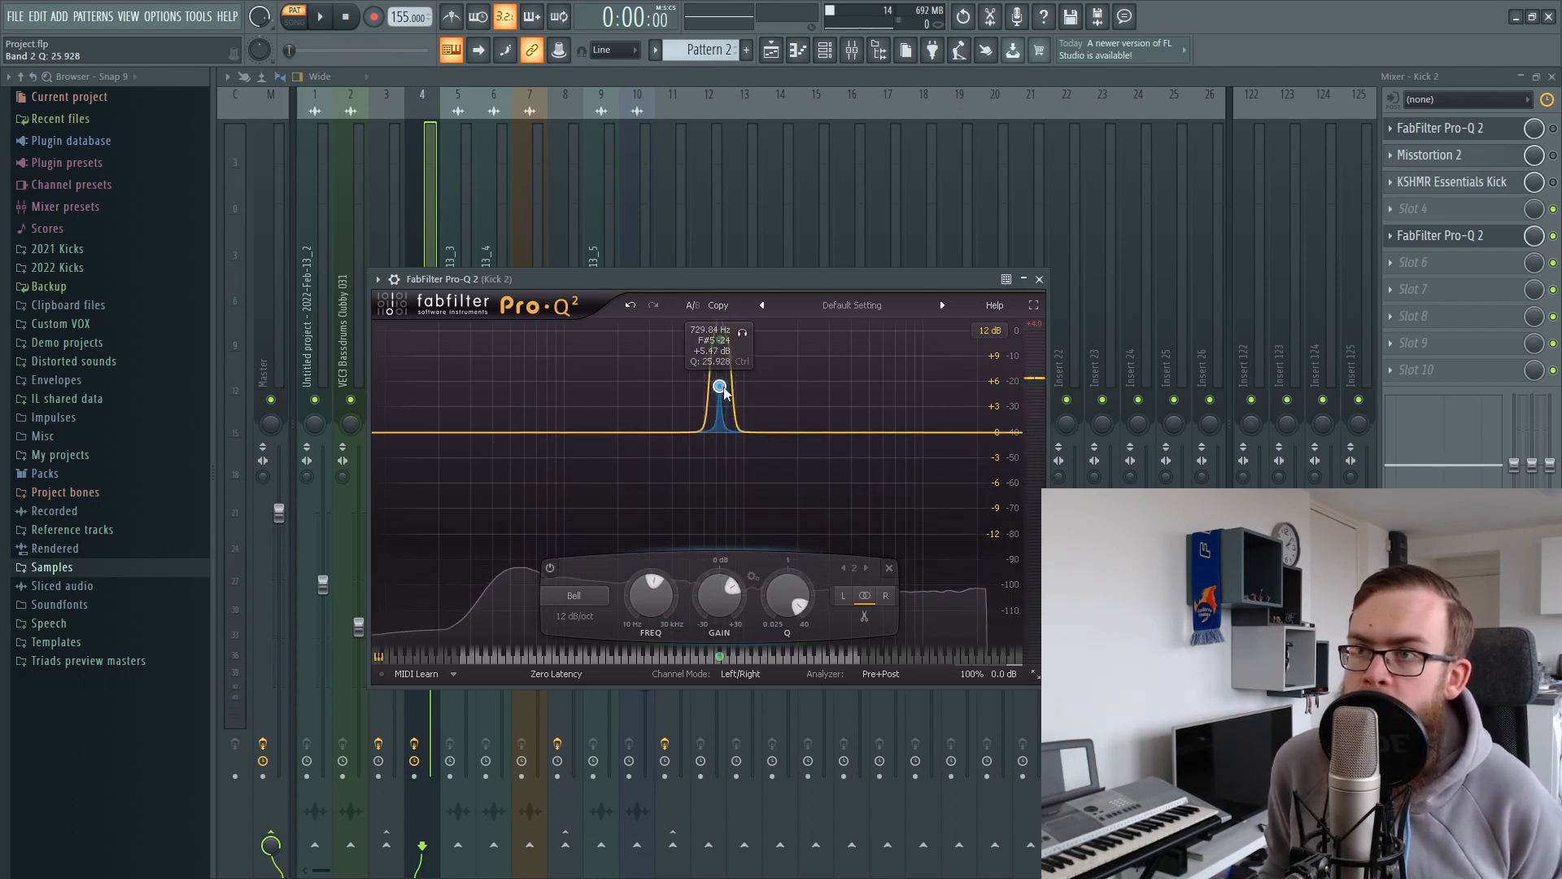
drag(722, 387, 721, 370)
key(space)
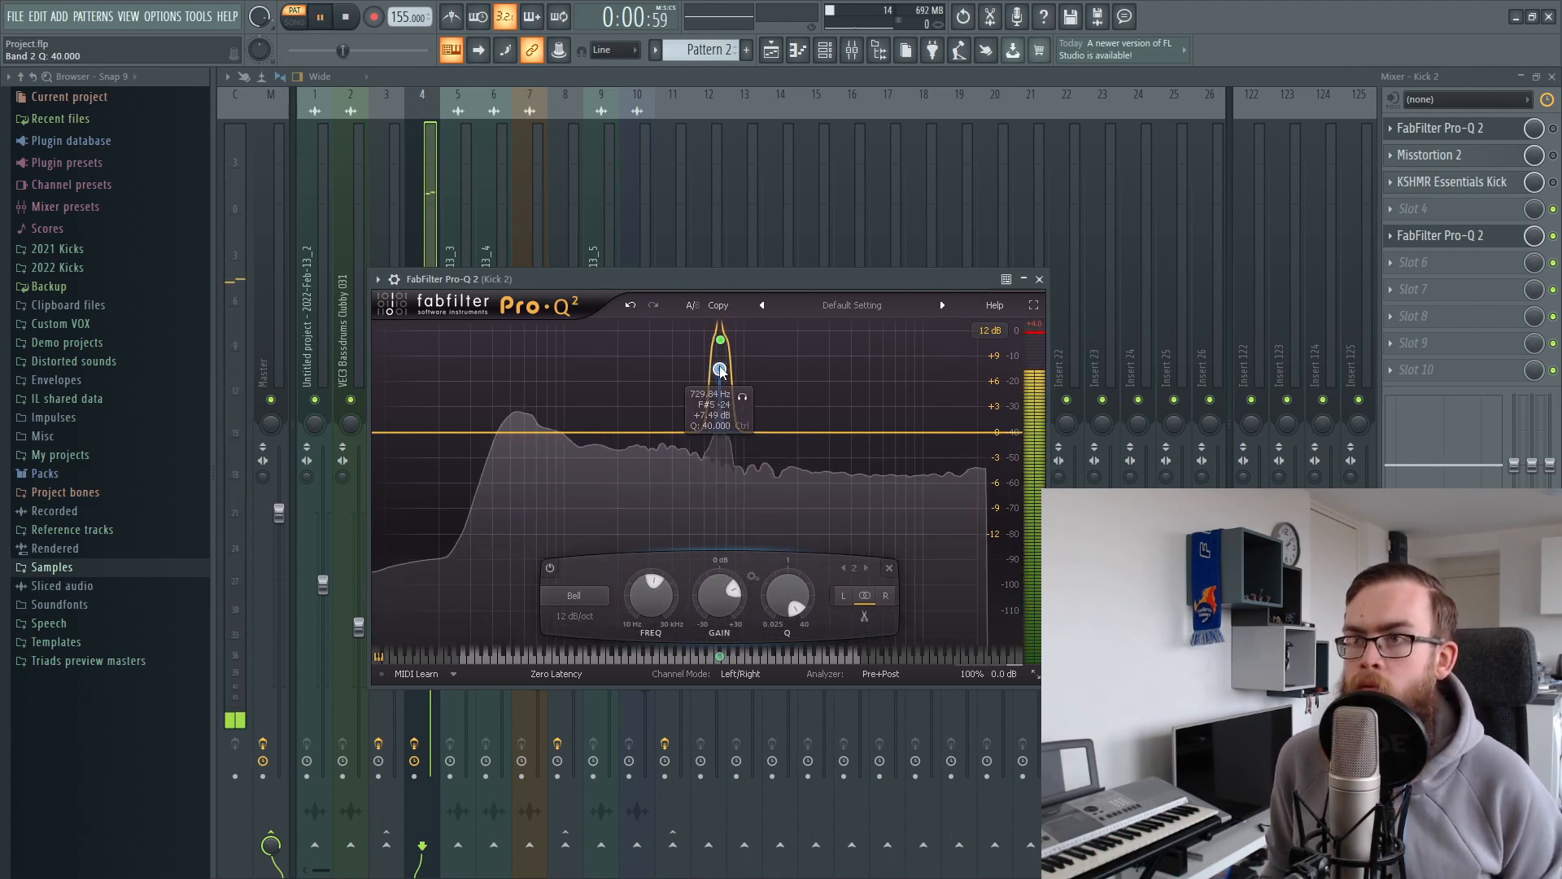
drag(697, 277, 714, 288)
key(space)
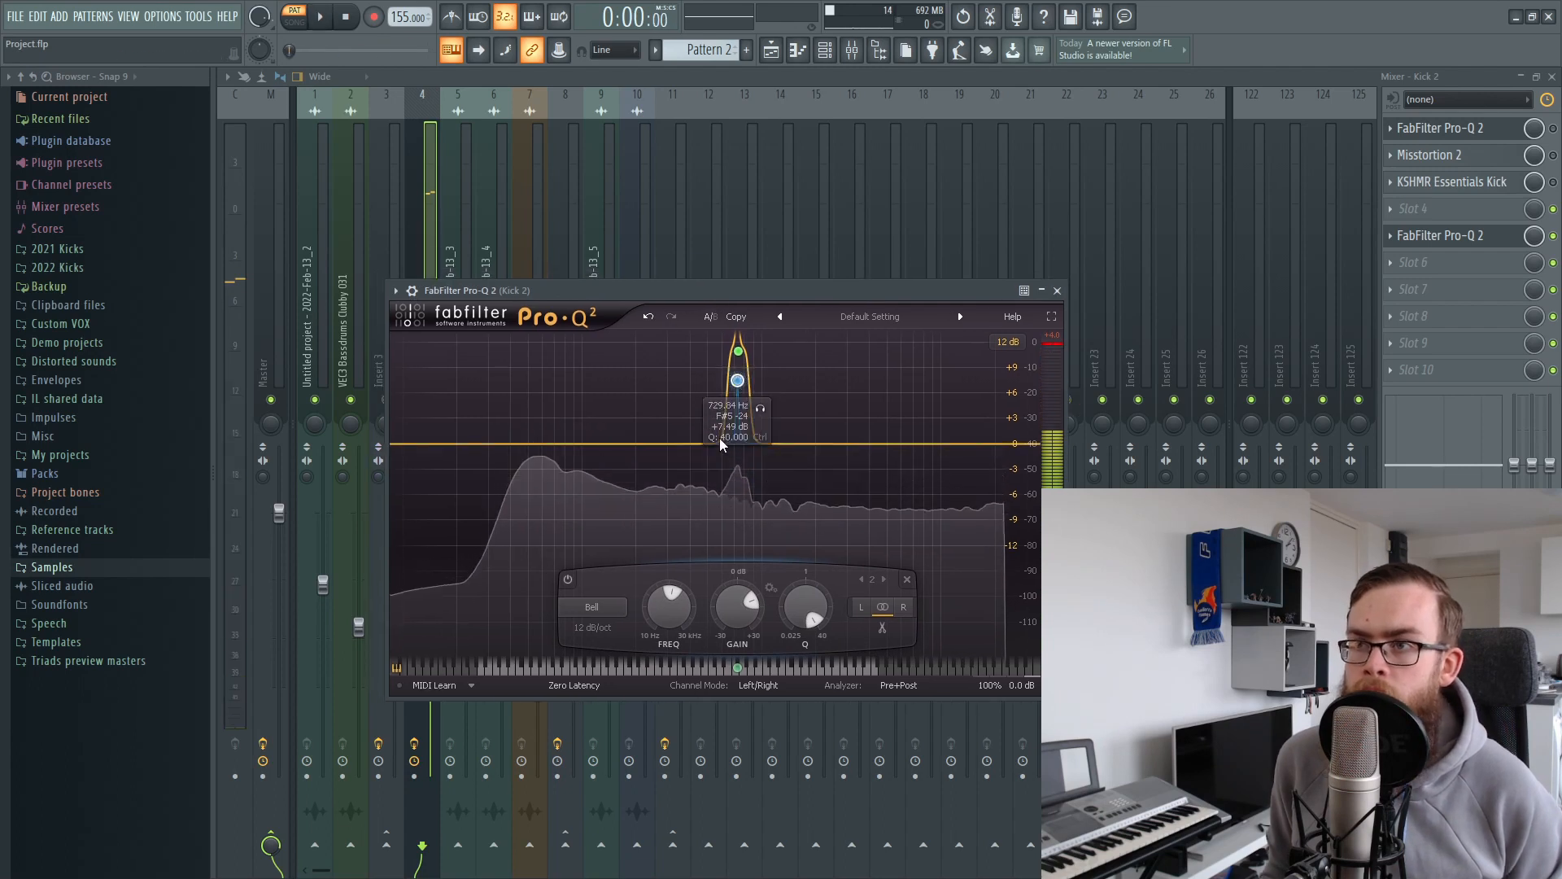
double_click(718, 462)
drag(718, 464, 674, 464)
right_click(674, 464)
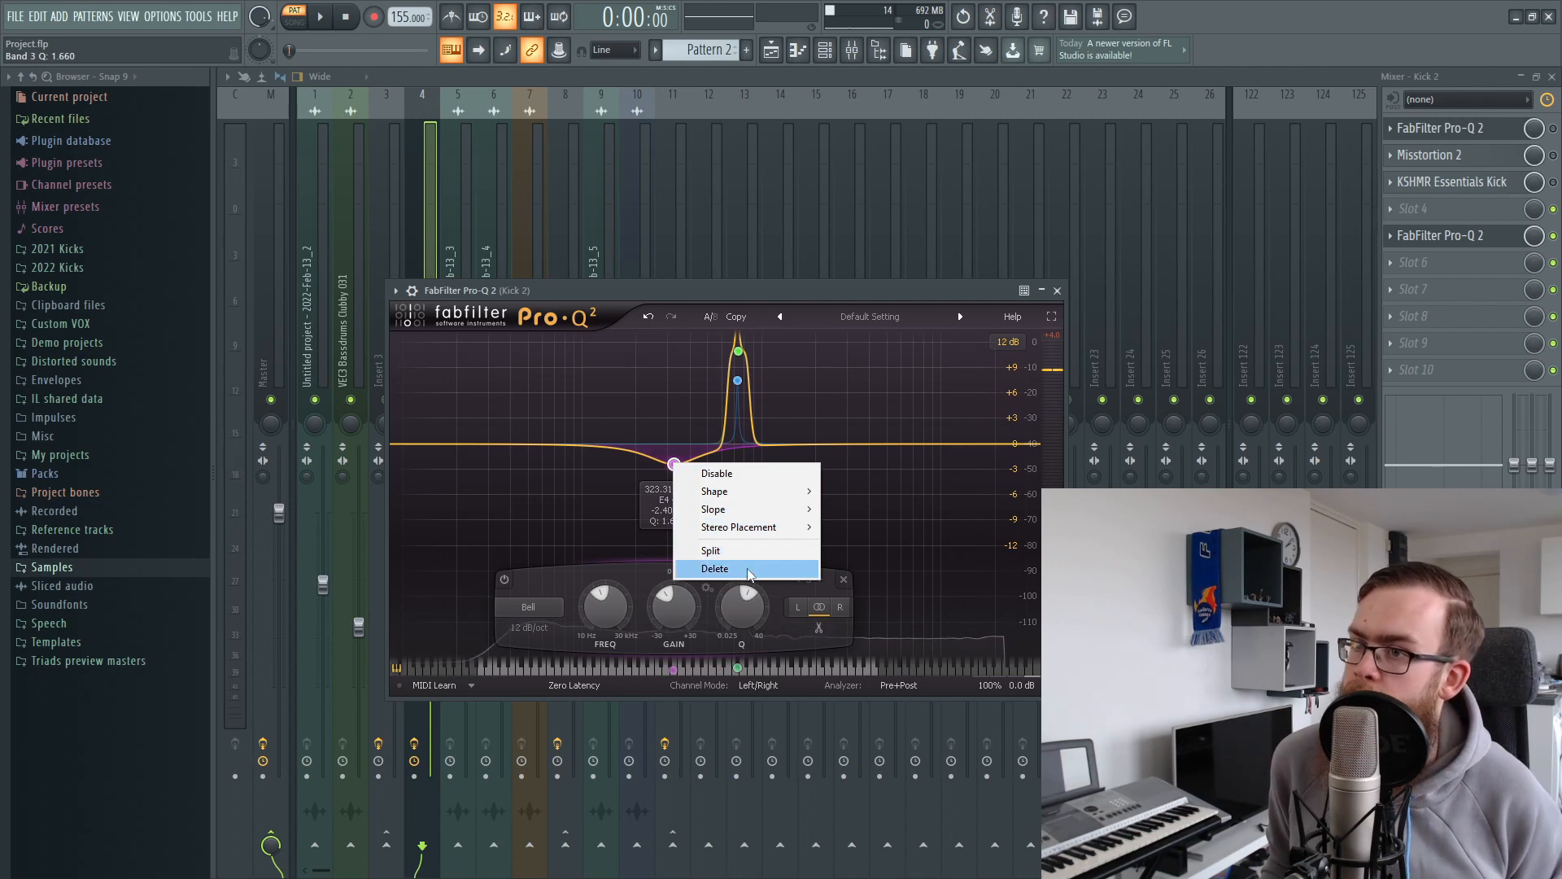
click(715, 568)
Check the original Pro-Q 2 curve in slot 1 and load Misstortion 2 into slot 6
click(1444, 128)
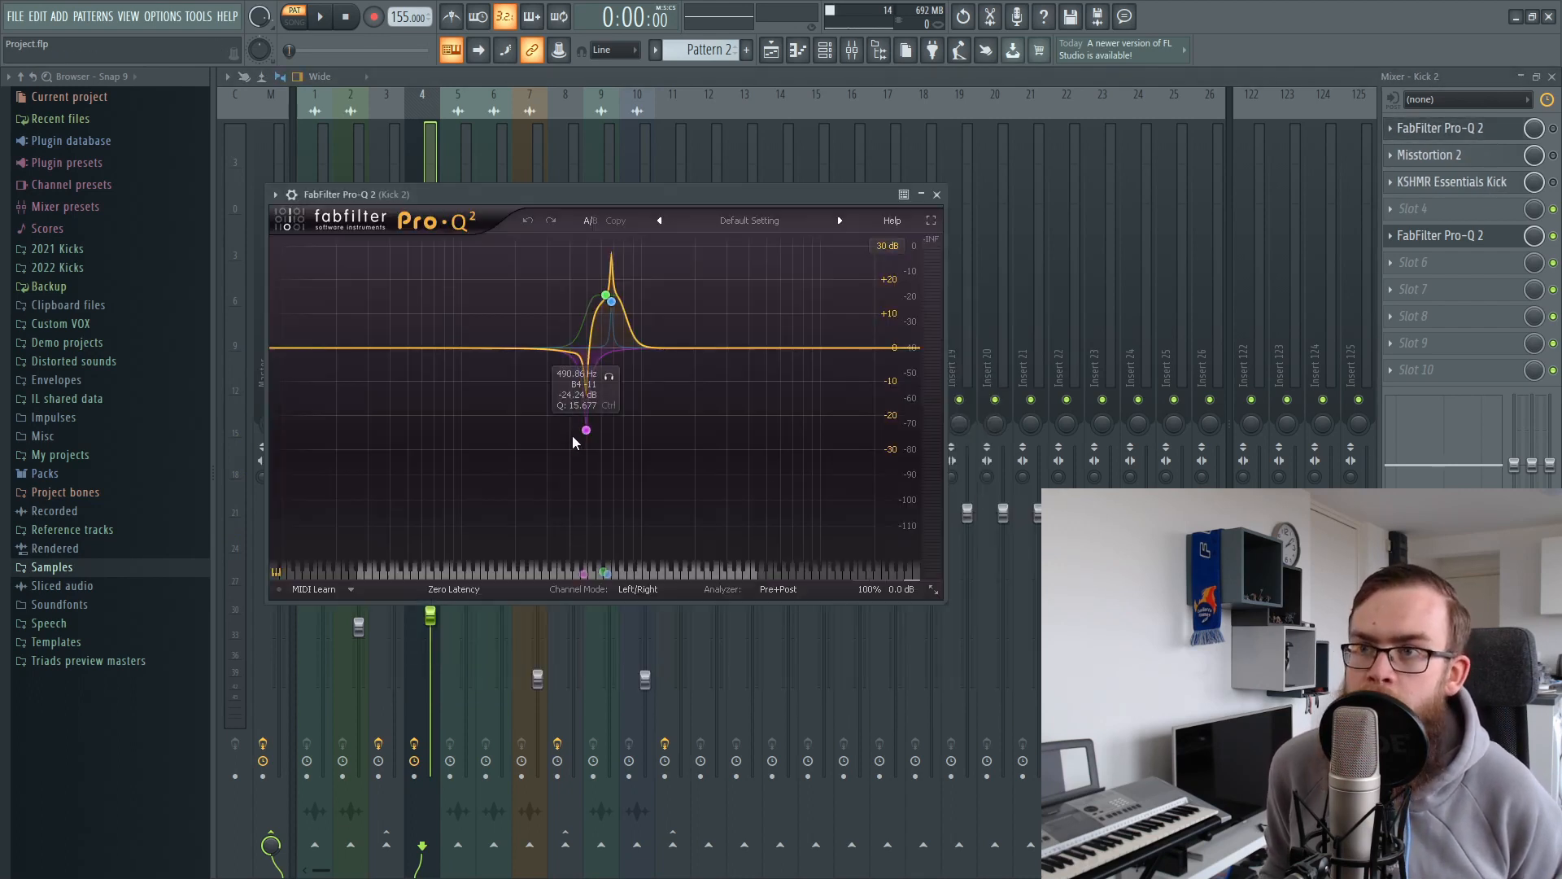
click(1411, 262)
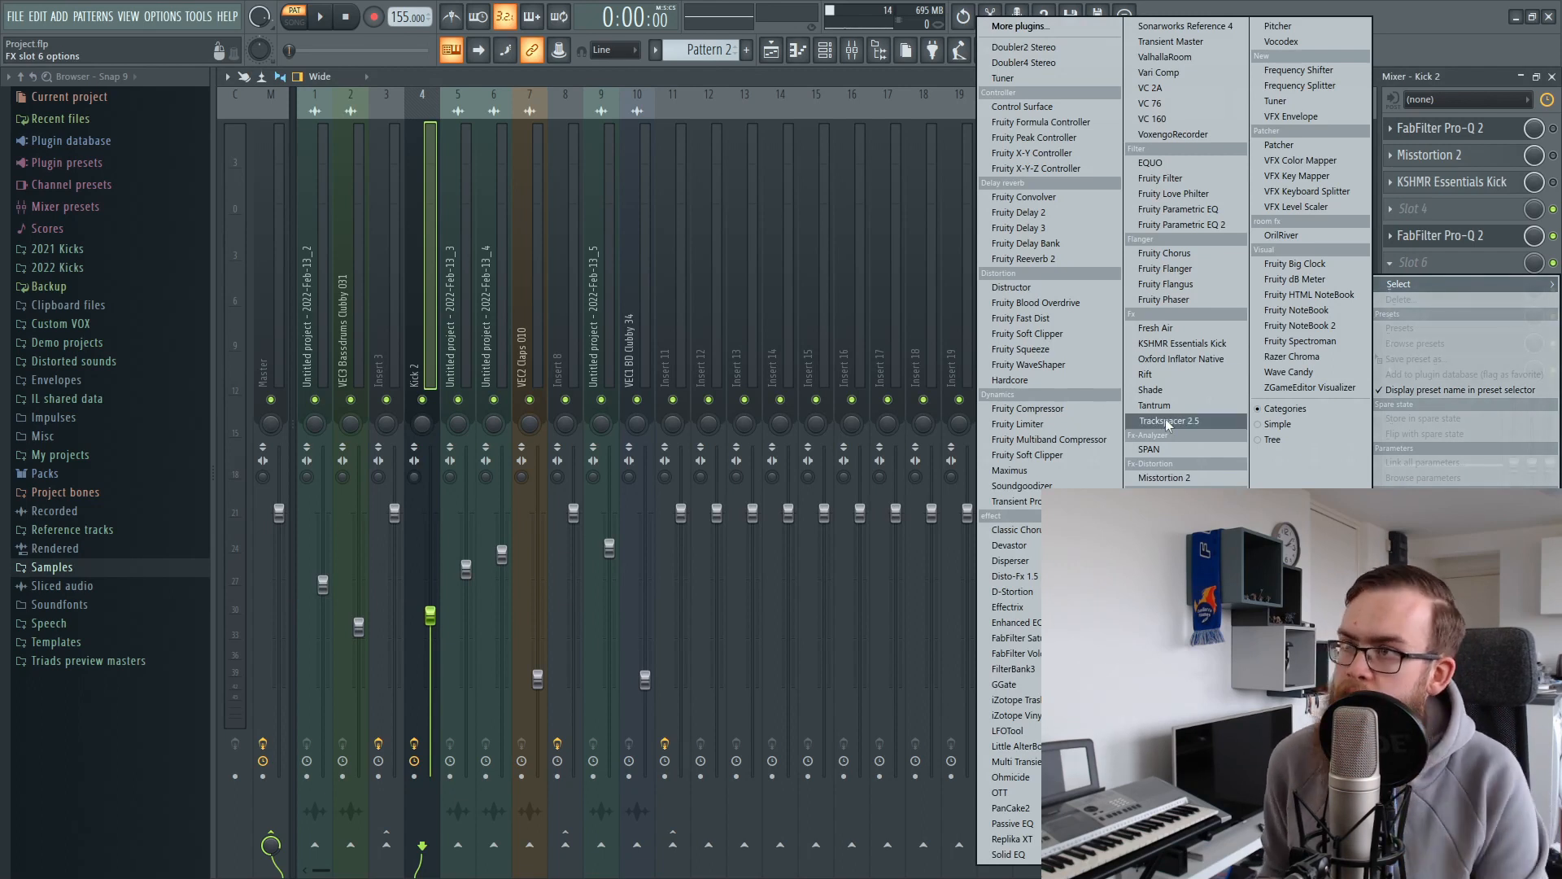
click(1161, 478)
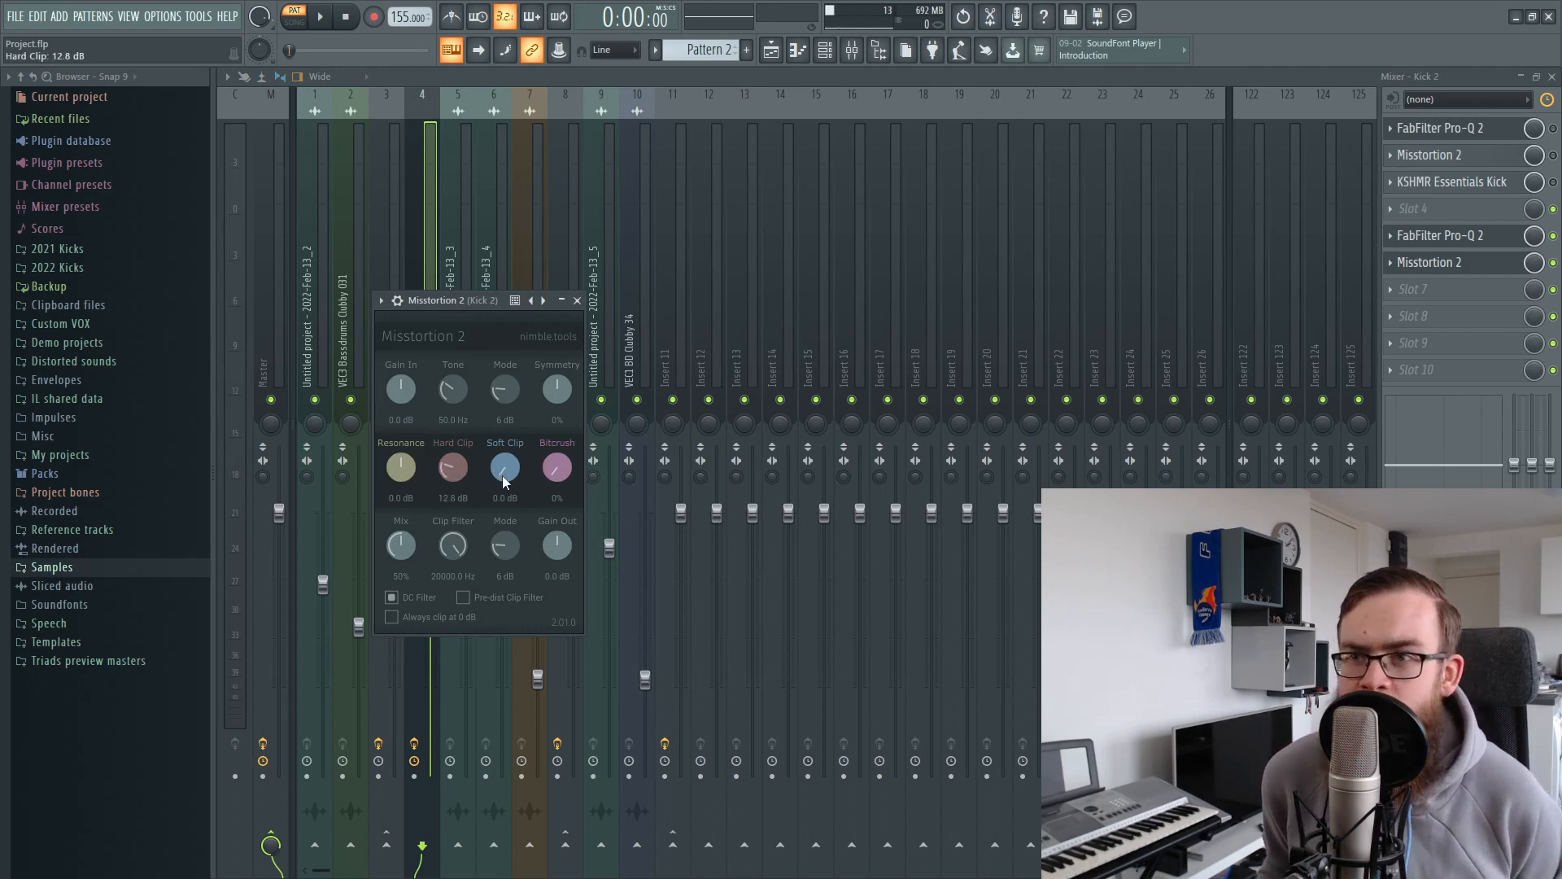
Set Misstortion 2 to 17.4 dB hard clip, 9.4 dB soft clip and 44% mix while auditioning the kick
mouse_move(509, 472)
mouse_down()
mouse_move(508, 446)
mouse_move(458, 433)
mouse_move(511, 462)
mouse_up()
key(space)
drag(403, 550, 401, 560)
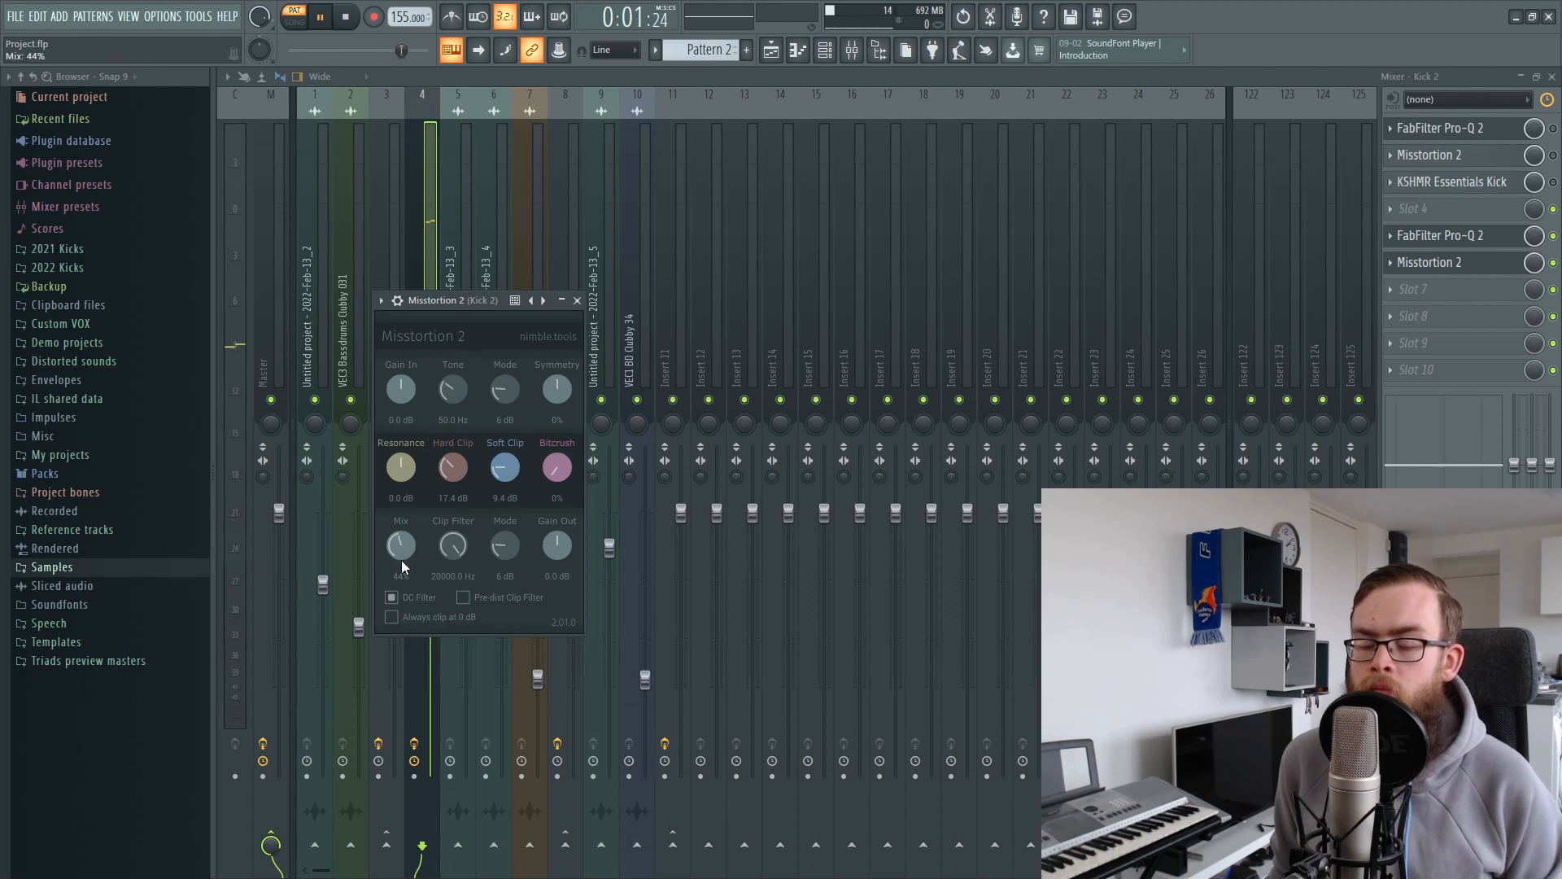
key(space)
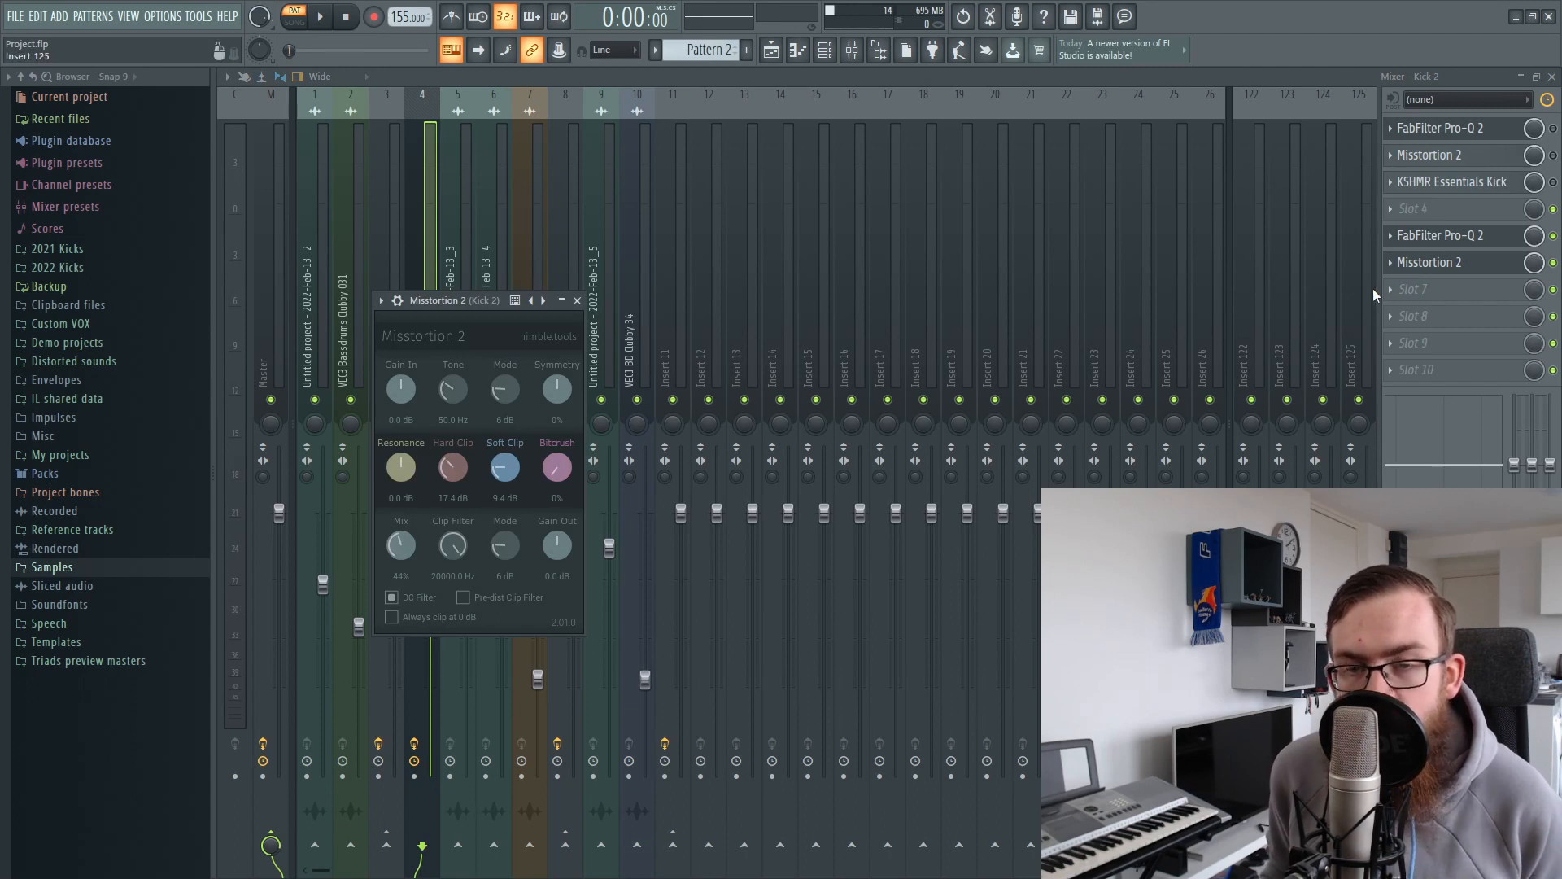
key(space)
key(space)
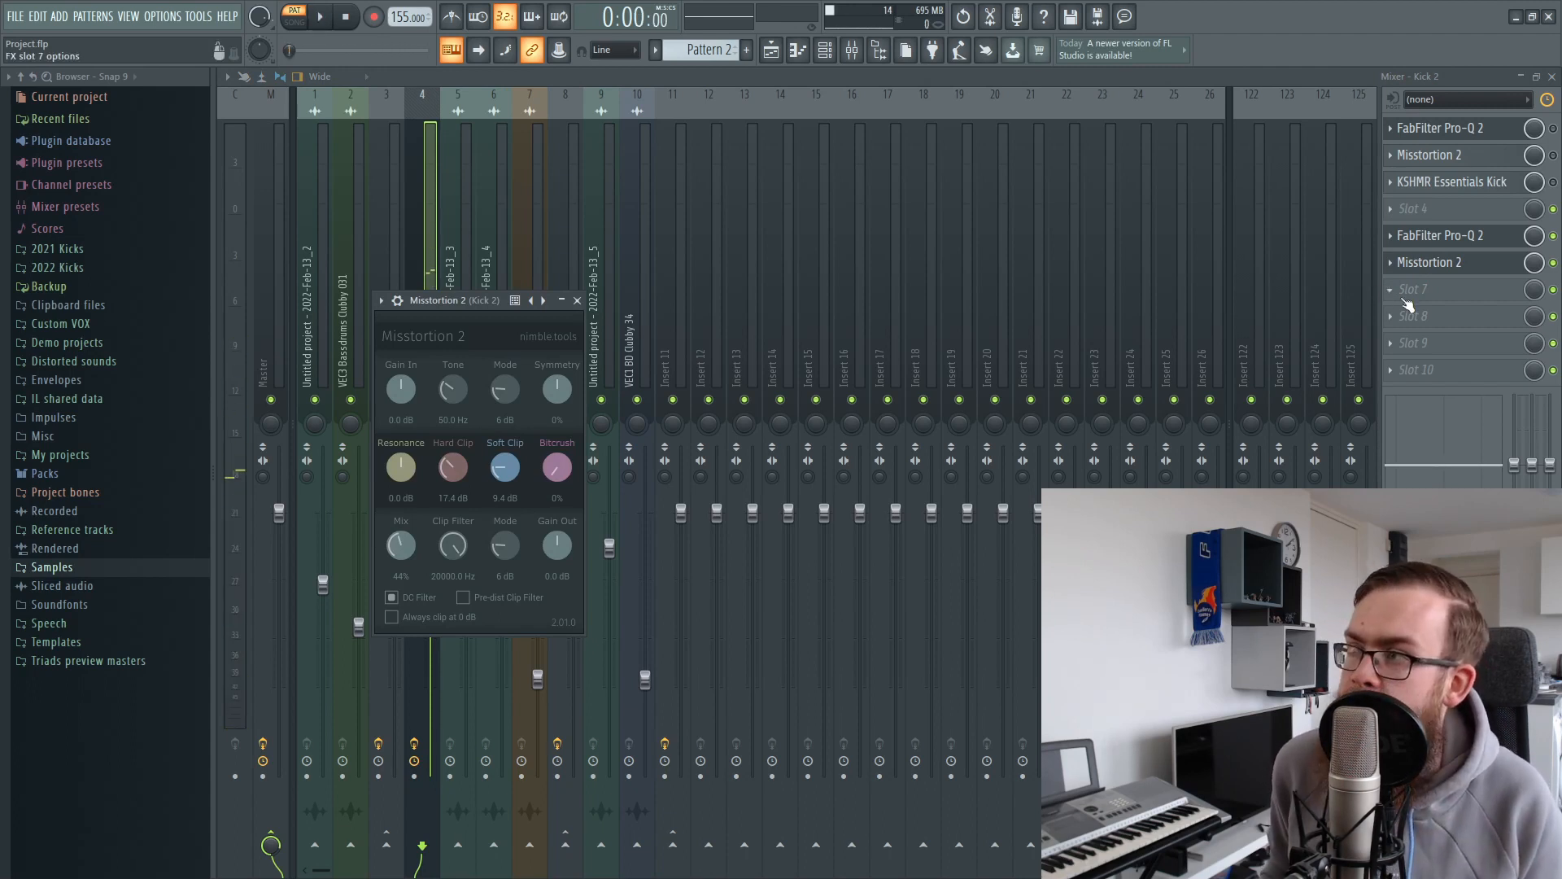
Load KSHMR Essentials Kick into slot 7, raise its Trans amount to about 32 and start playback
click(1407, 289)
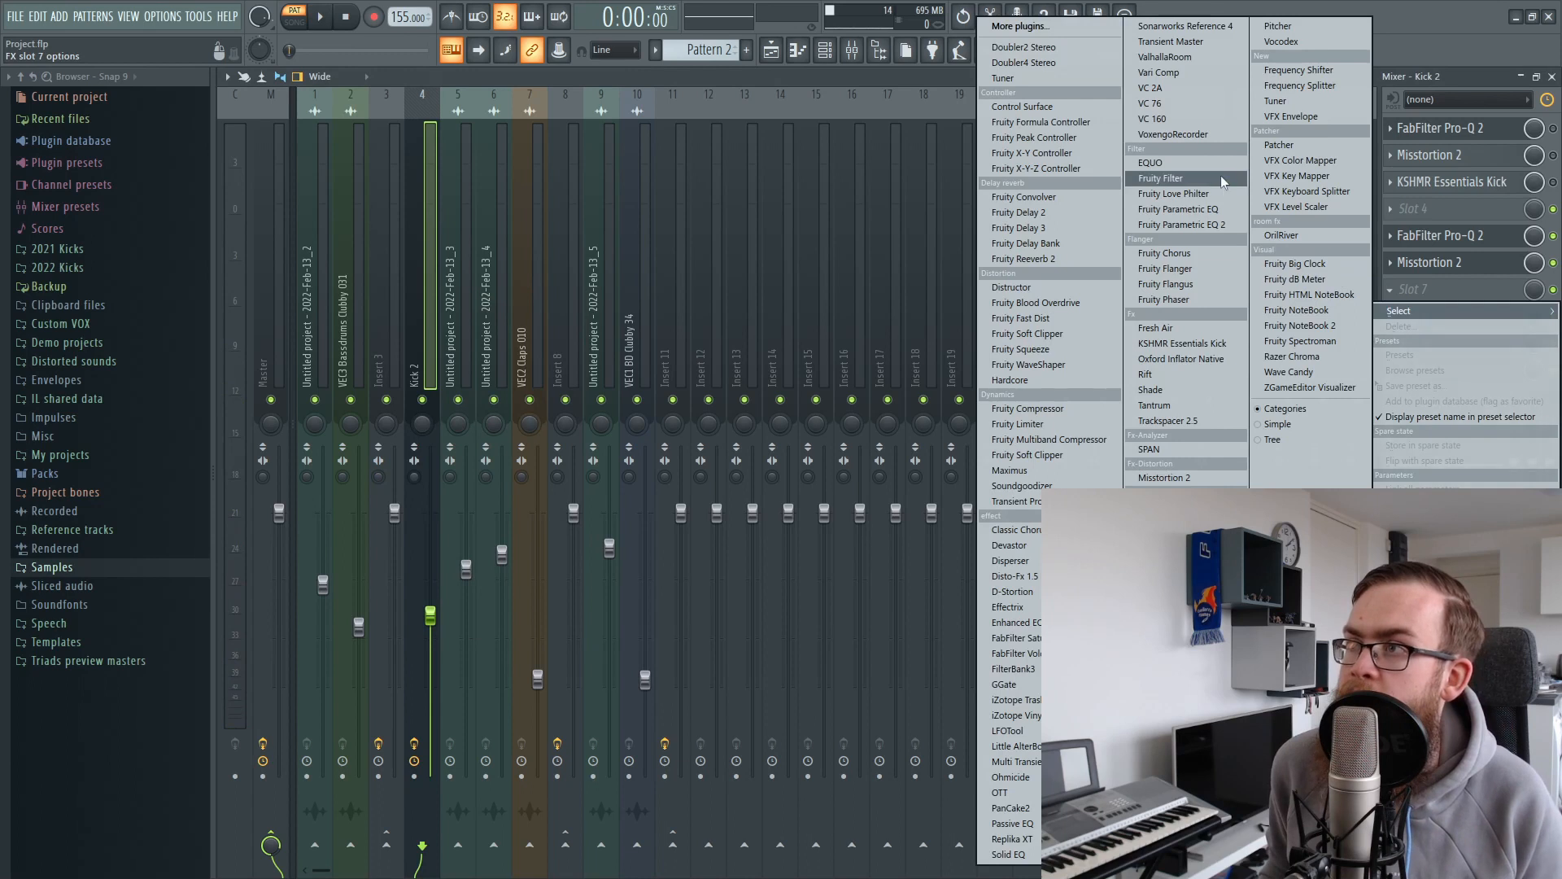
click(1181, 344)
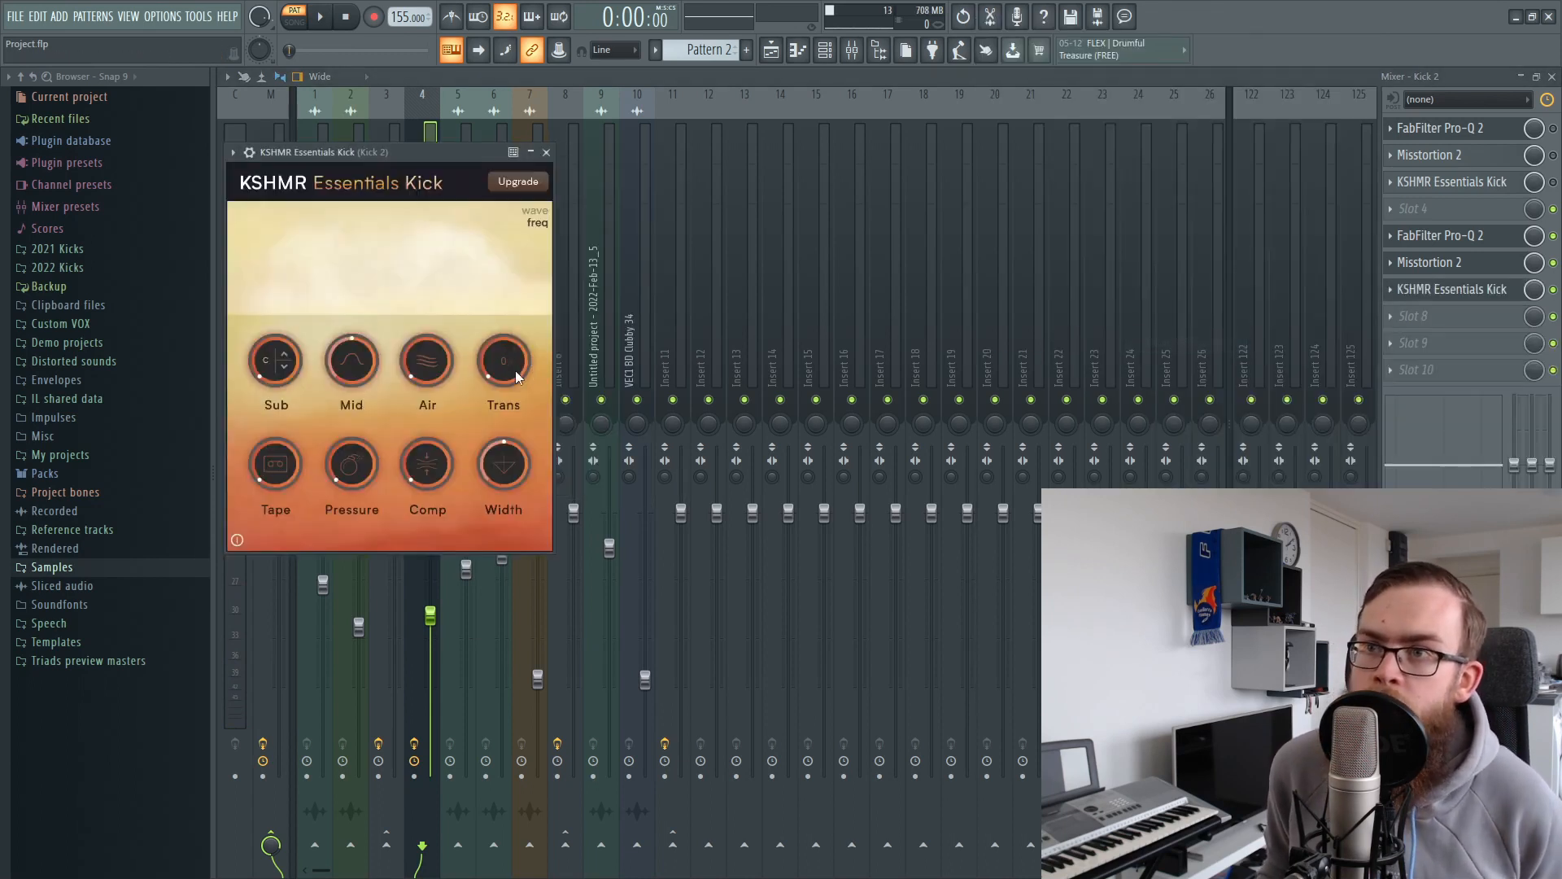
drag(511, 309, 496, 333)
drag(456, 154, 714, 190)
key(space)
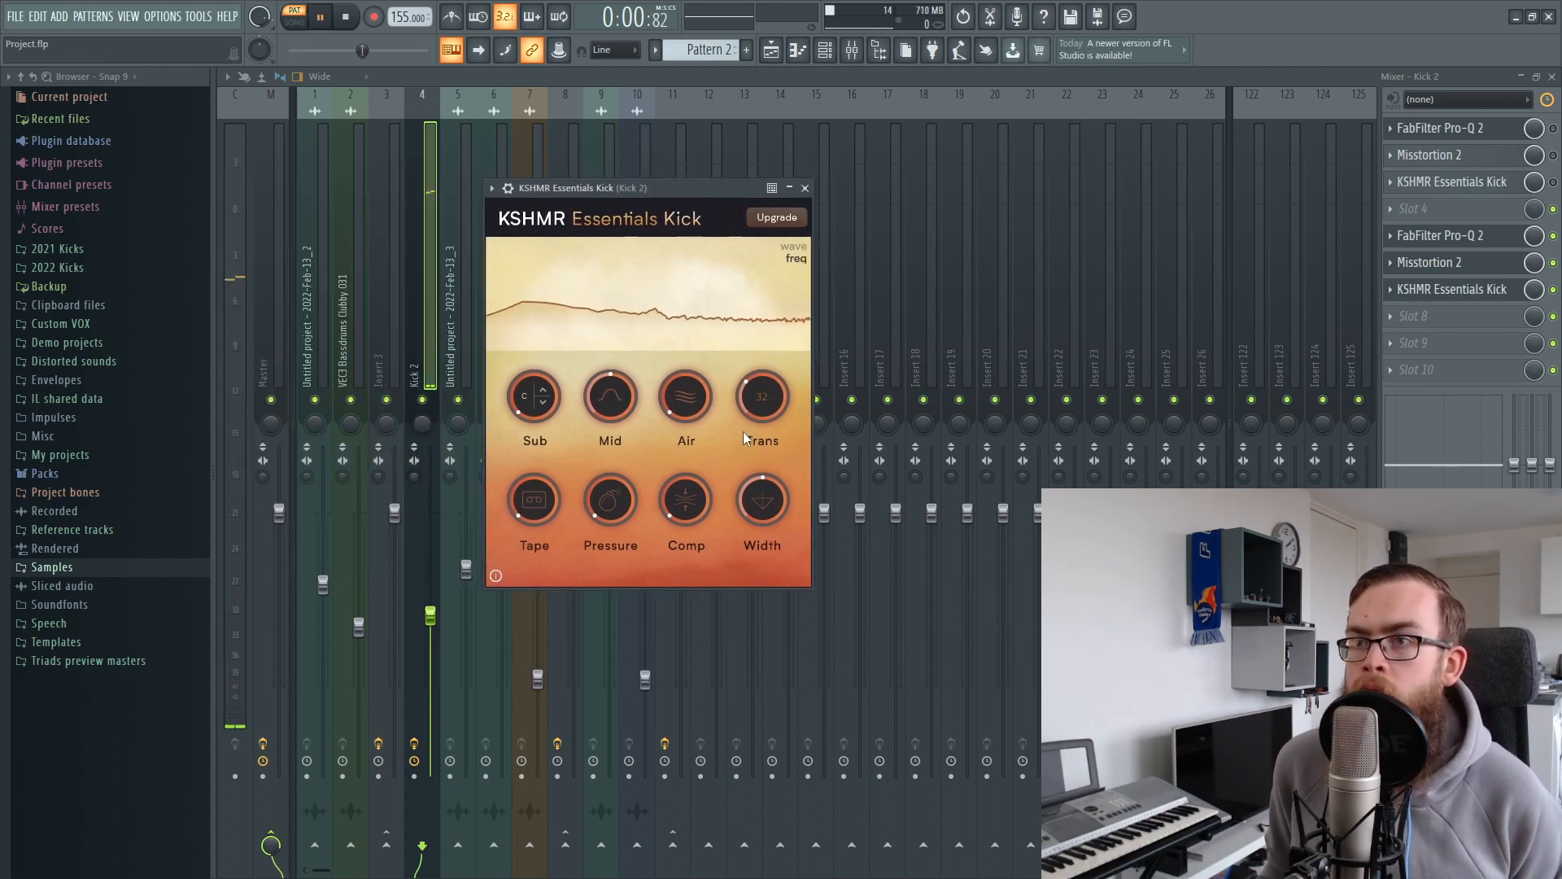
Raise the Air amount in KSHMR Essentials Kick while listening to the kick, and stop playback
drag(681, 412, 668, 356)
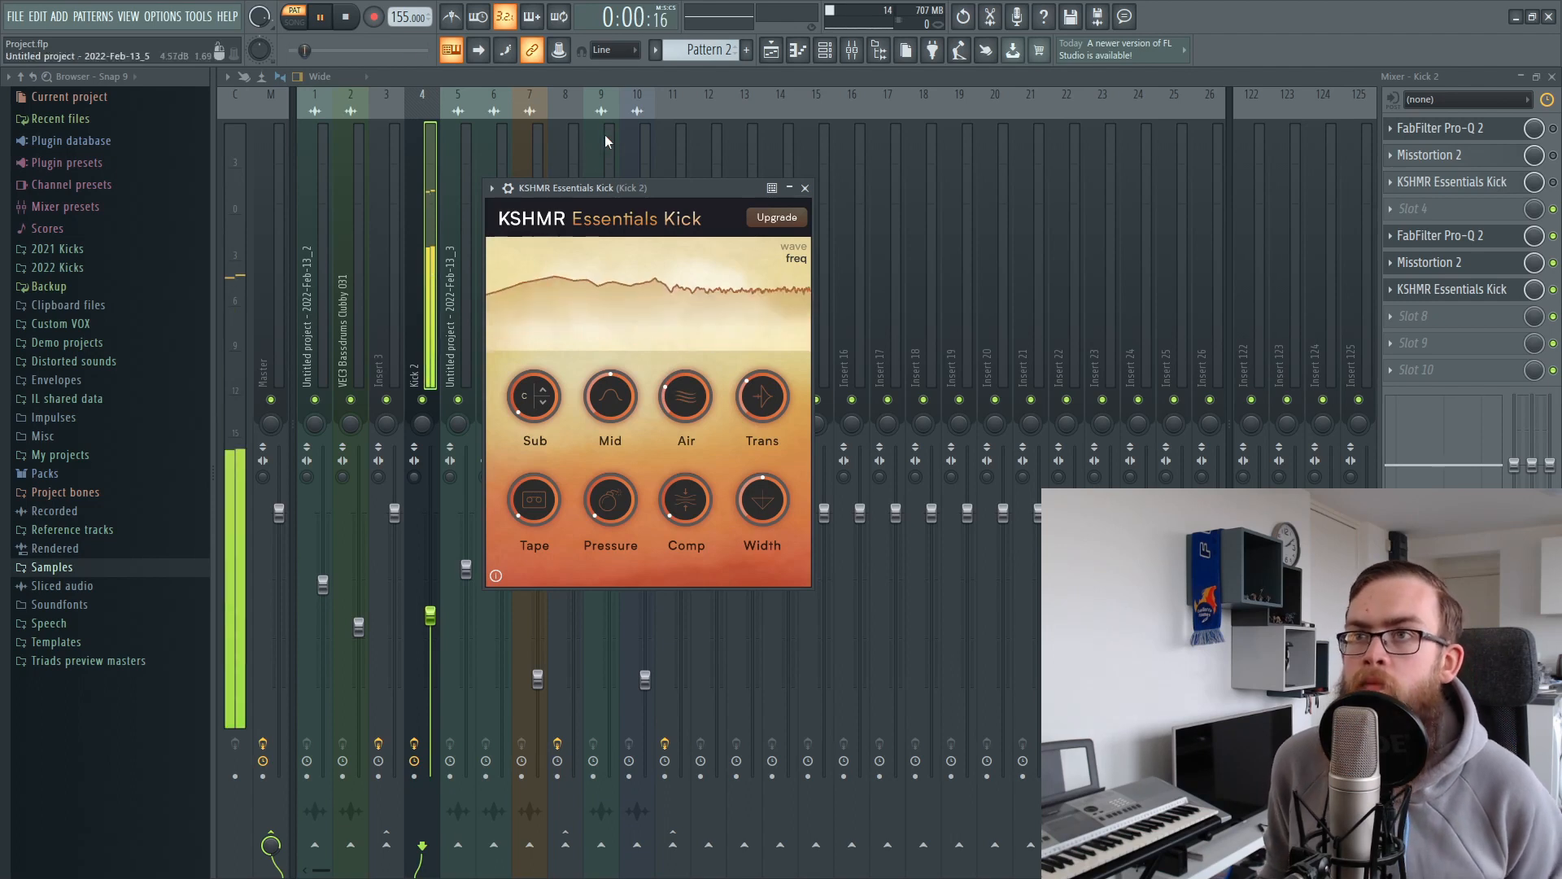
drag(624, 184, 730, 217)
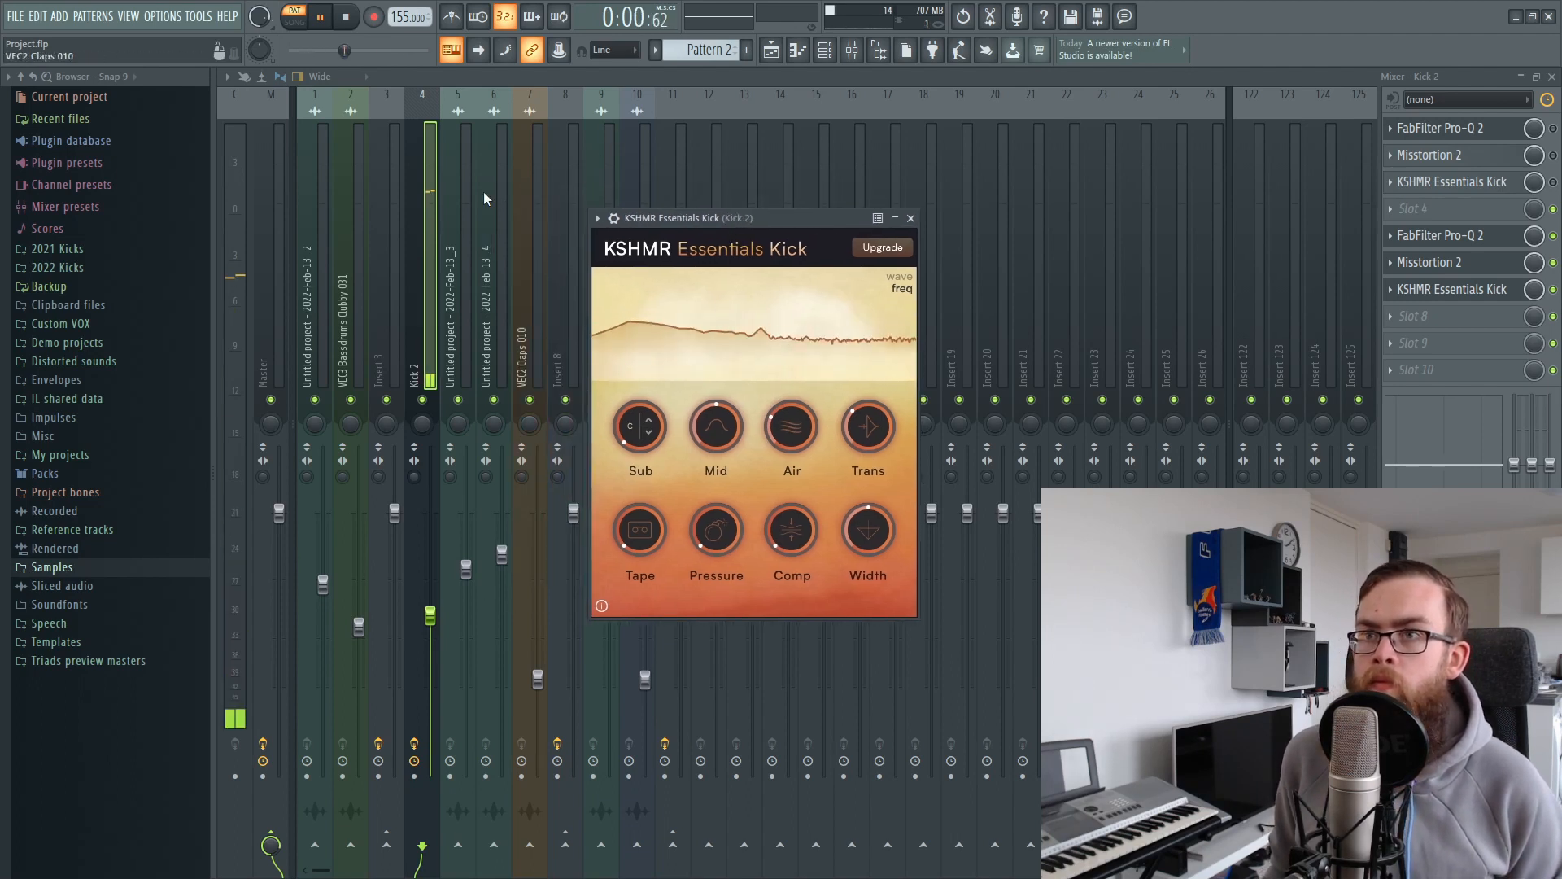
click(423, 221)
key(space)
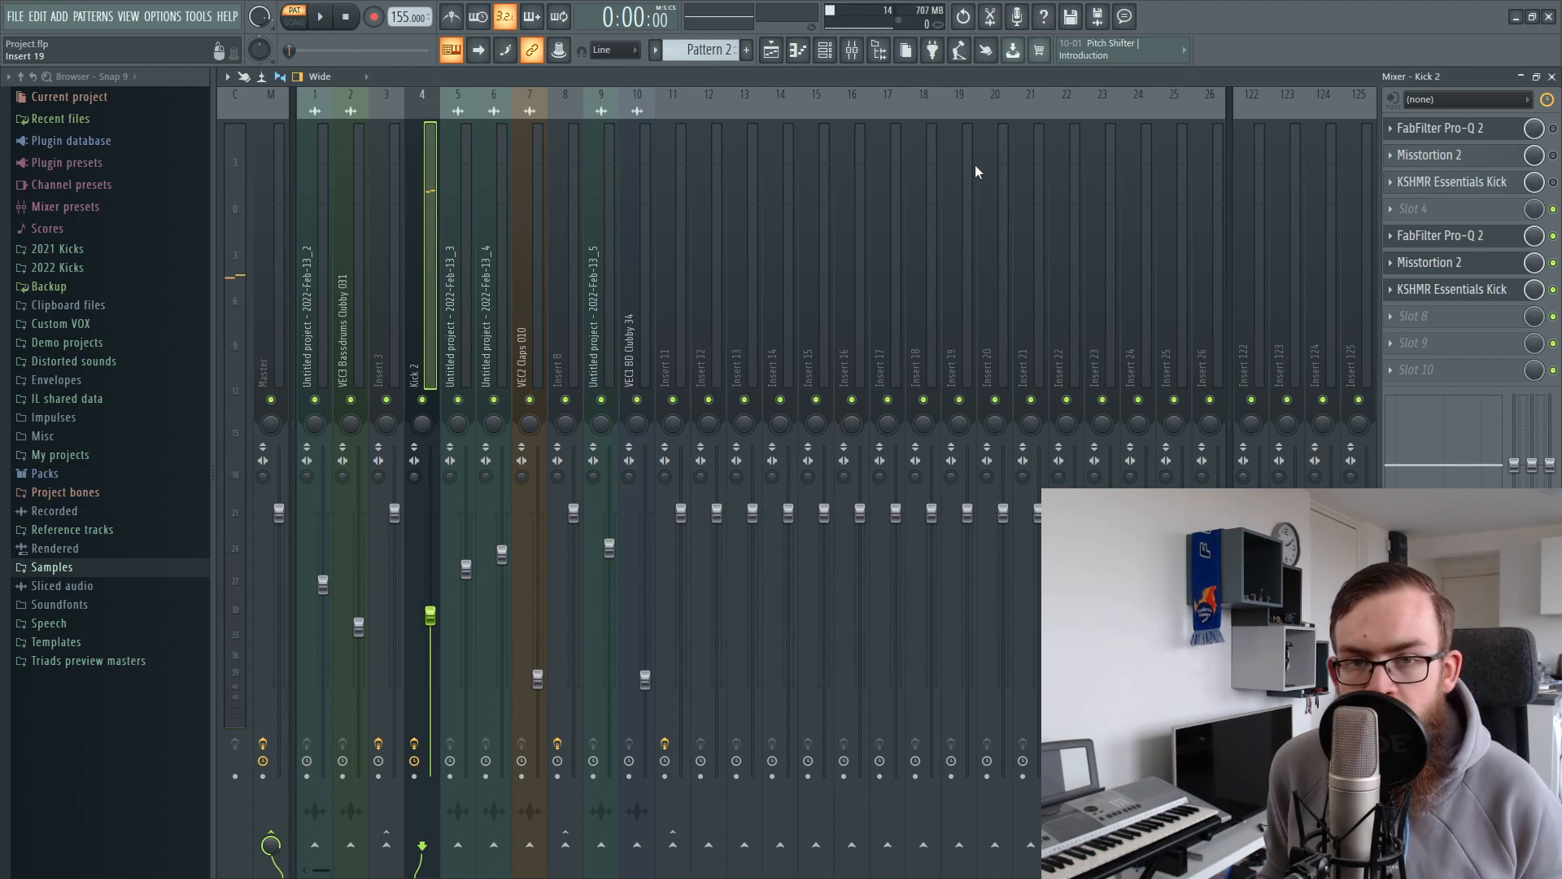
Shorten the rendered kick transient clip on playlist Track 7 to about the length of the Track 3 clip
click(1022, 26)
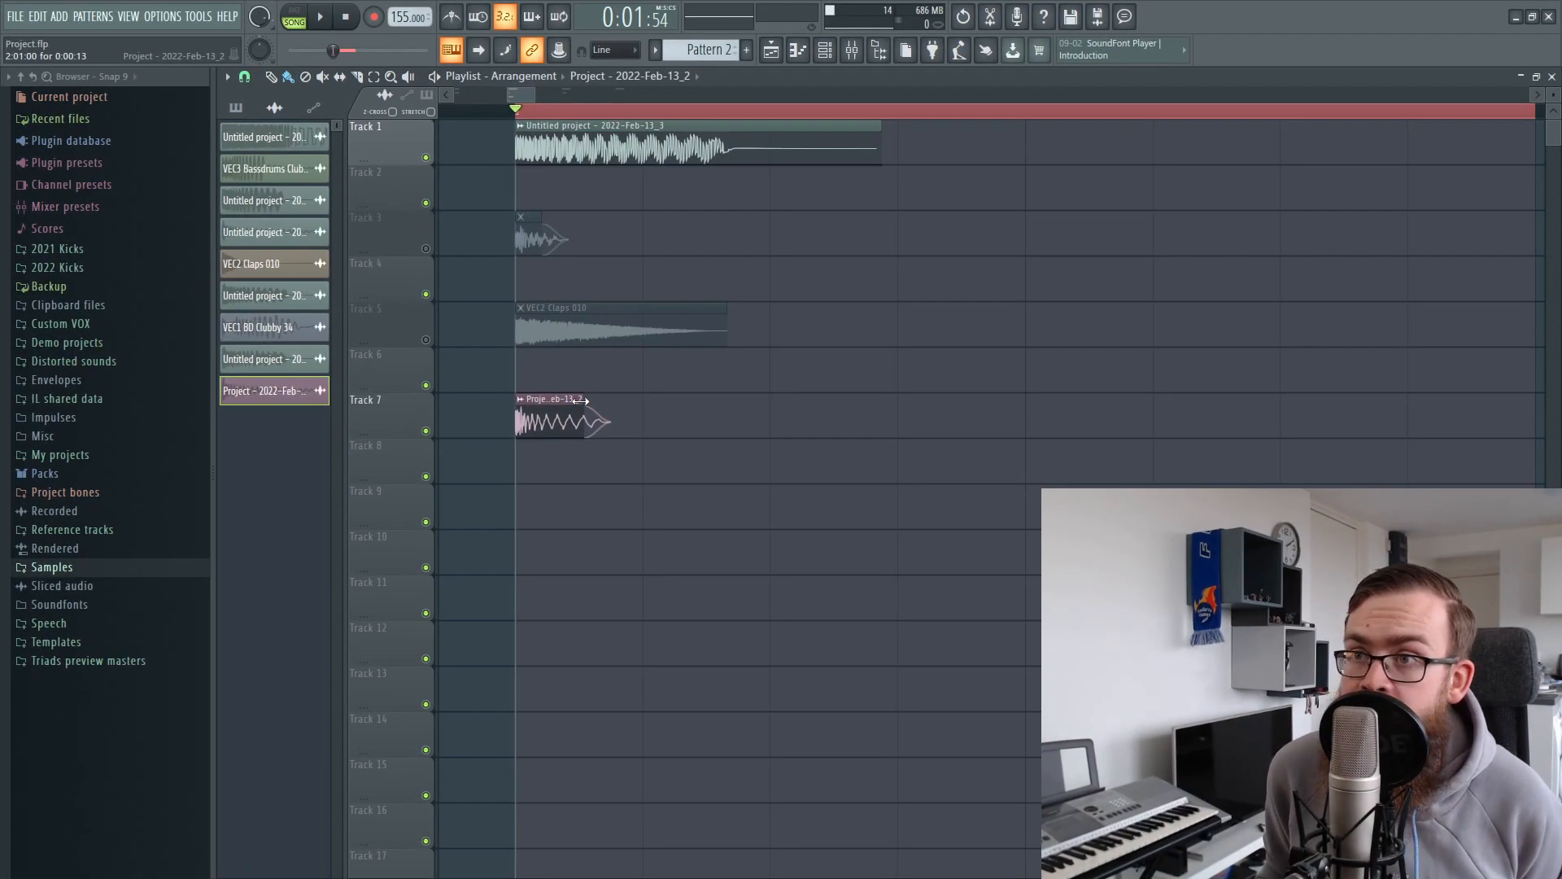
drag(579, 399, 536, 399)
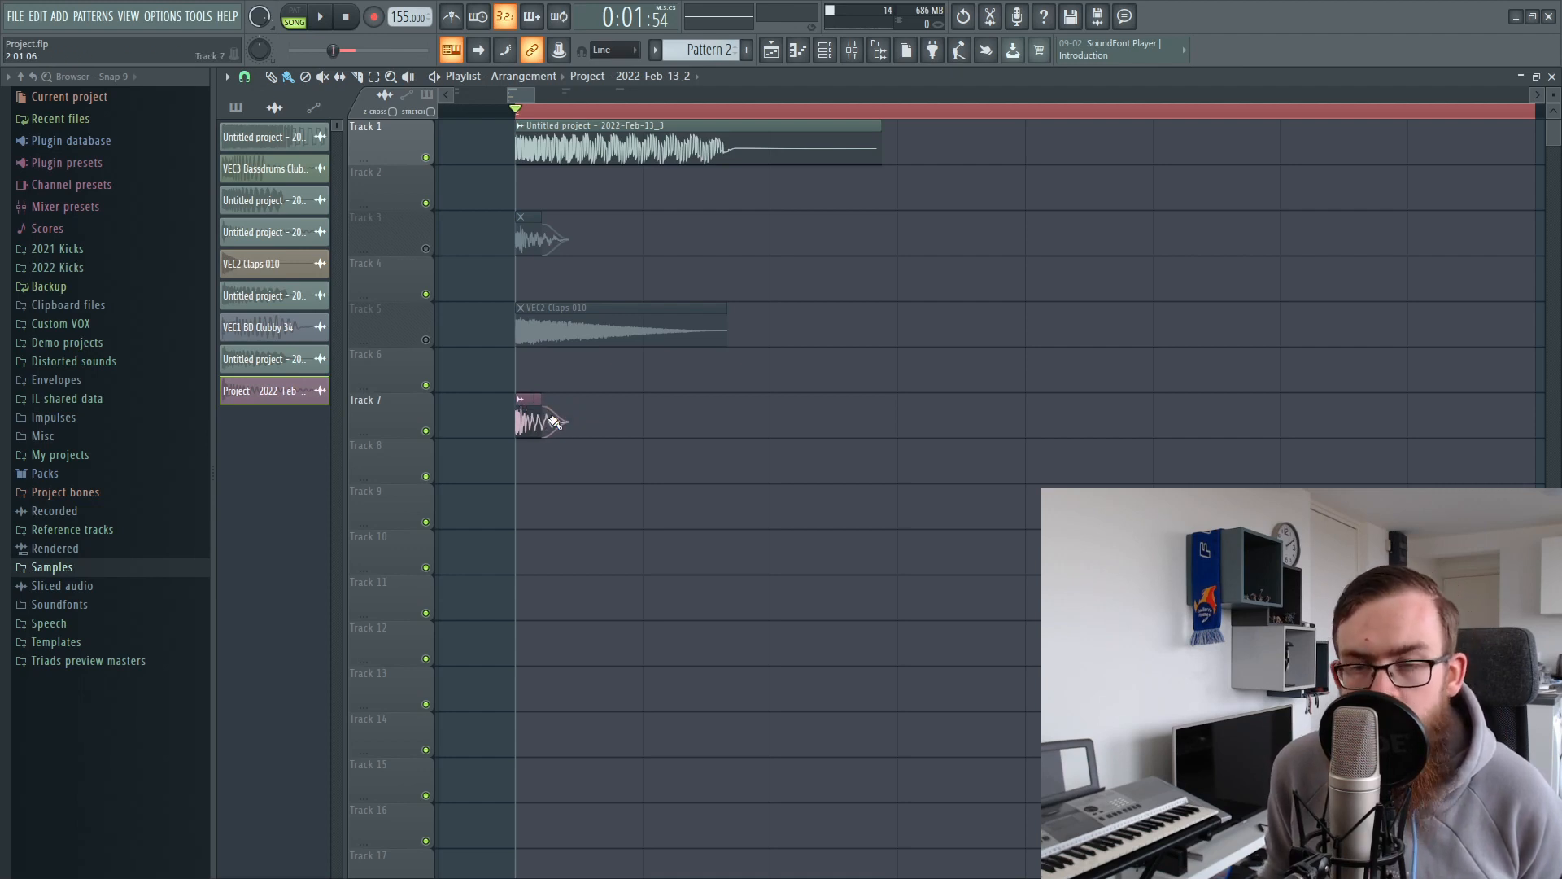
Lower the transient clip's mixer track 12 to about -5 dB and fine-tune its level during playback
click(852, 52)
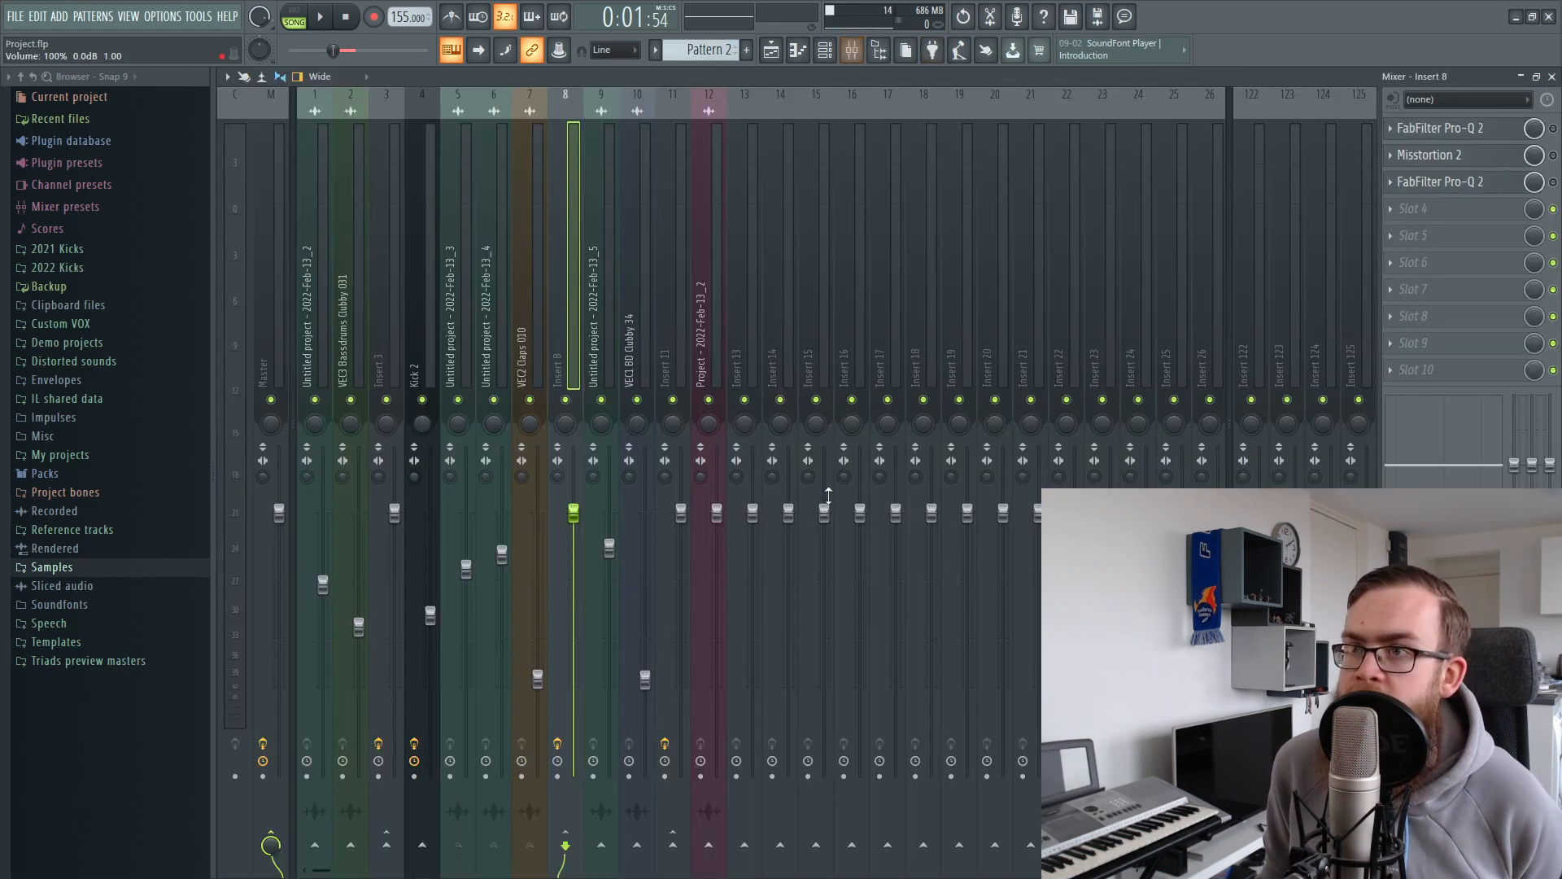
drag(716, 513, 716, 623)
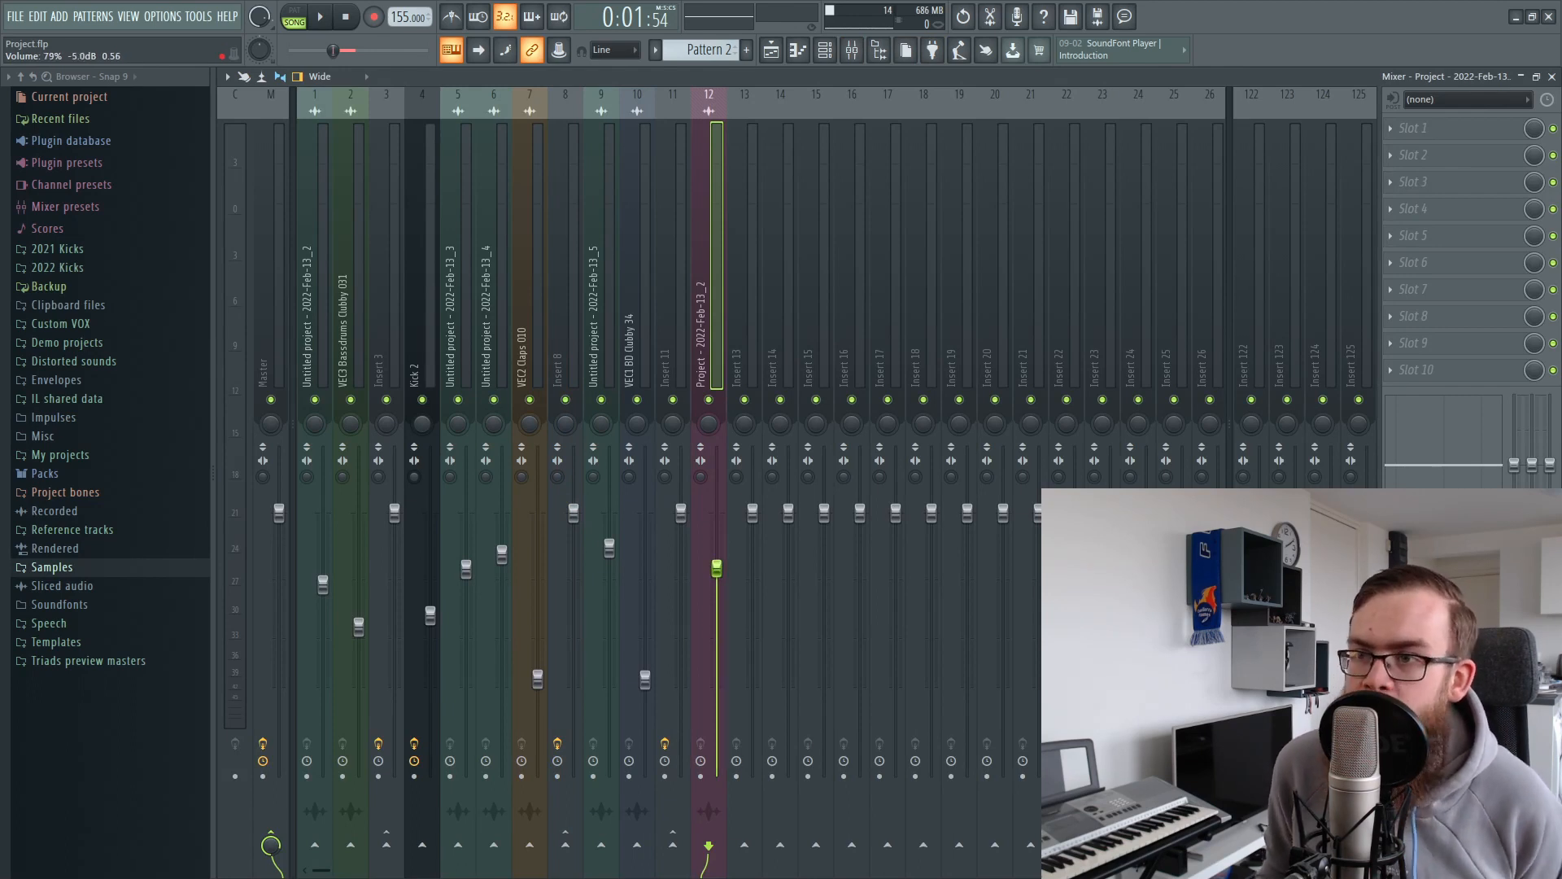
key(space)
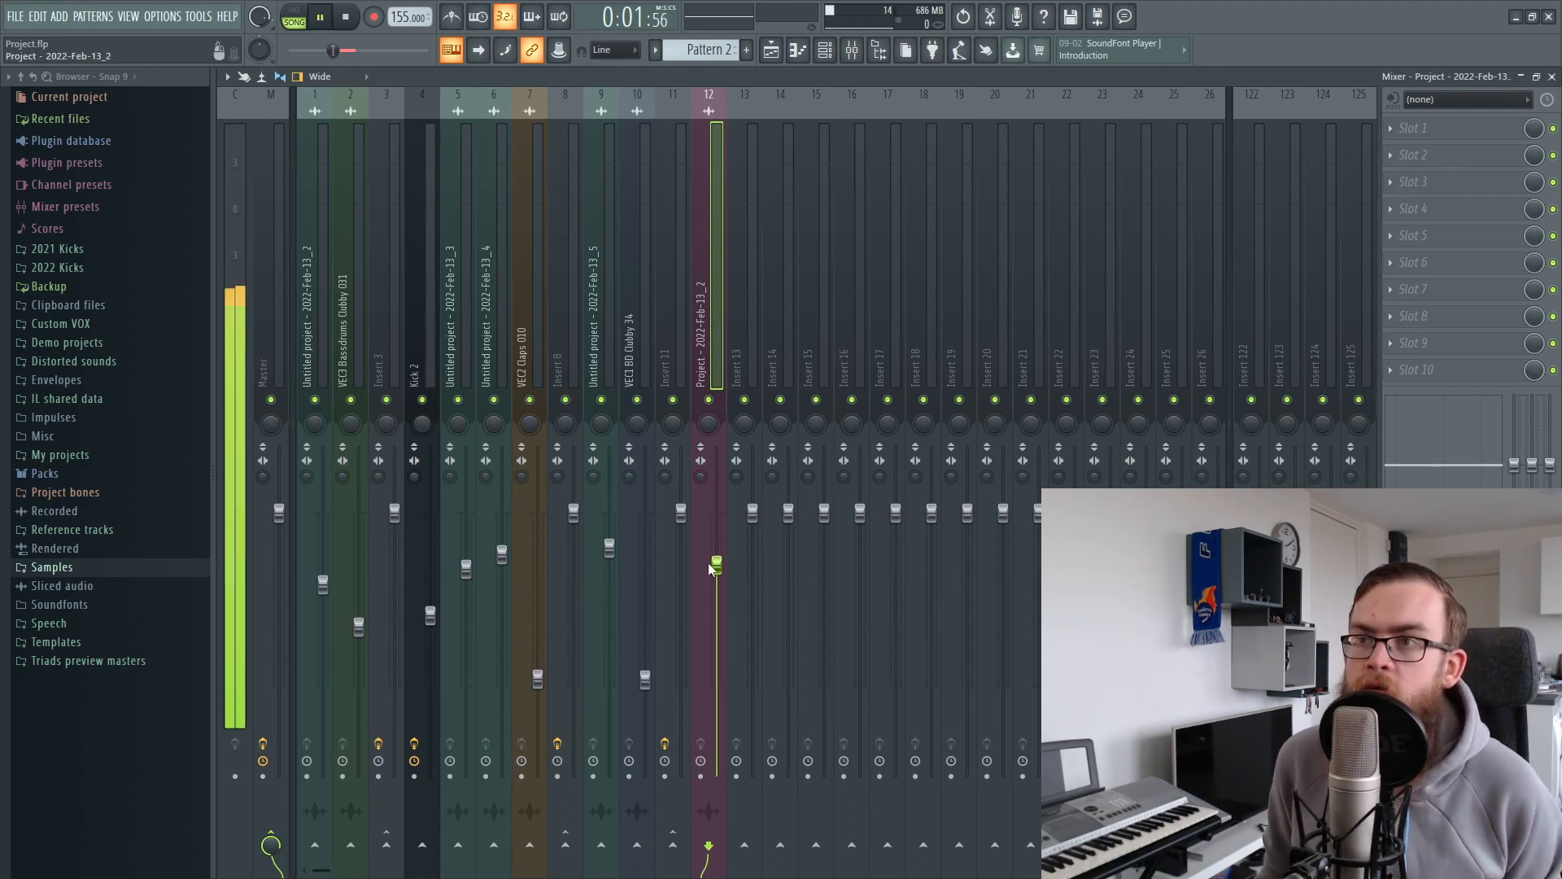
drag(716, 564, 716, 544)
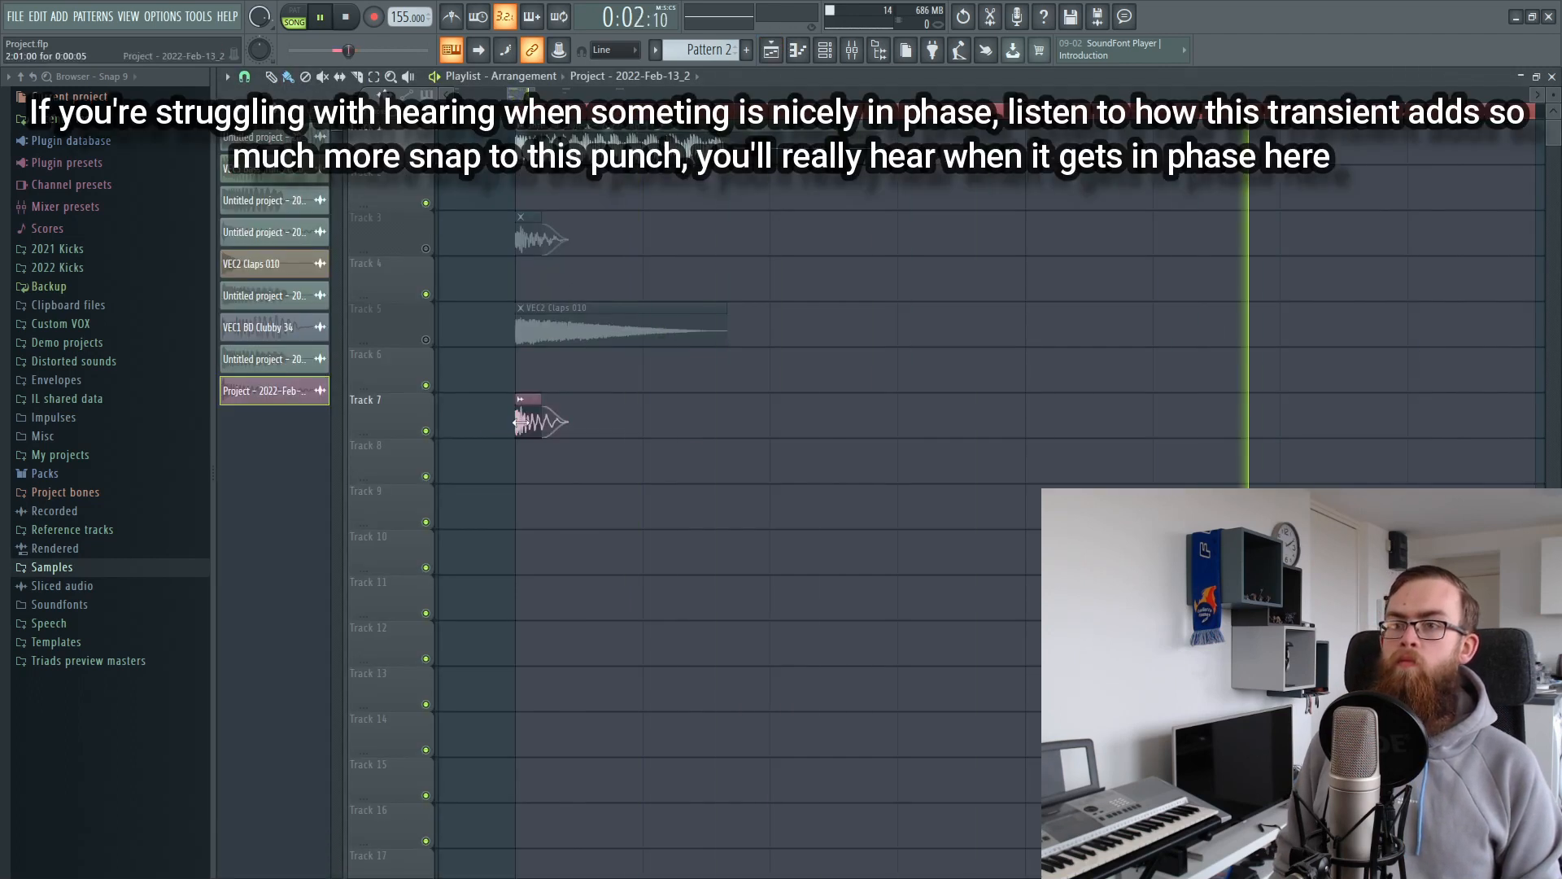
Fine-tune the trim of the Track 7 transient clip during playback for phase alignment, and mute Track 7
double_click(519, 421)
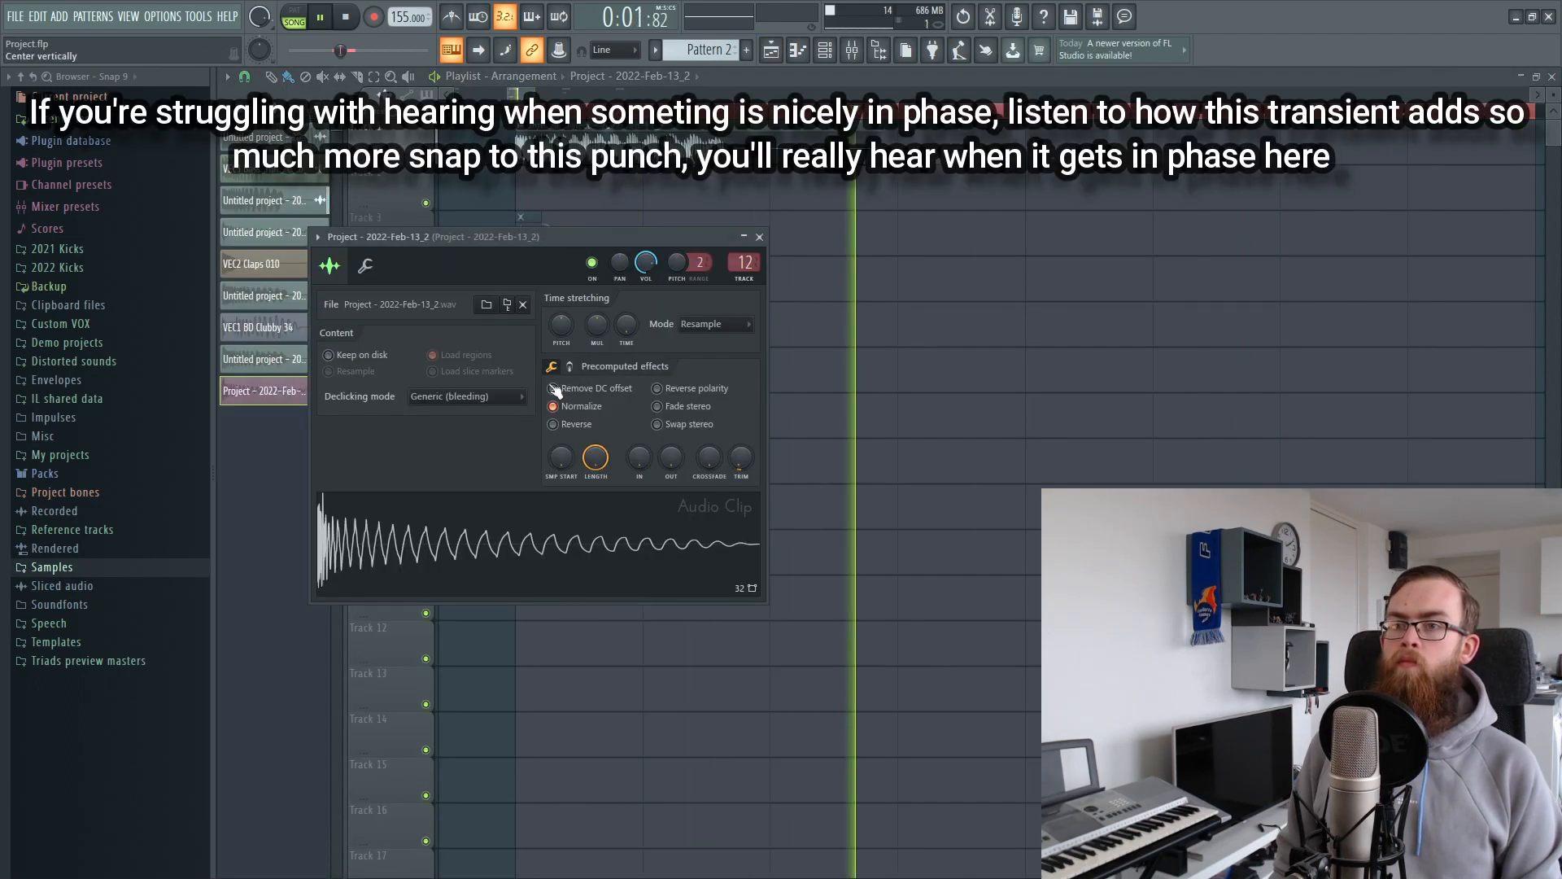
drag(734, 461, 732, 462)
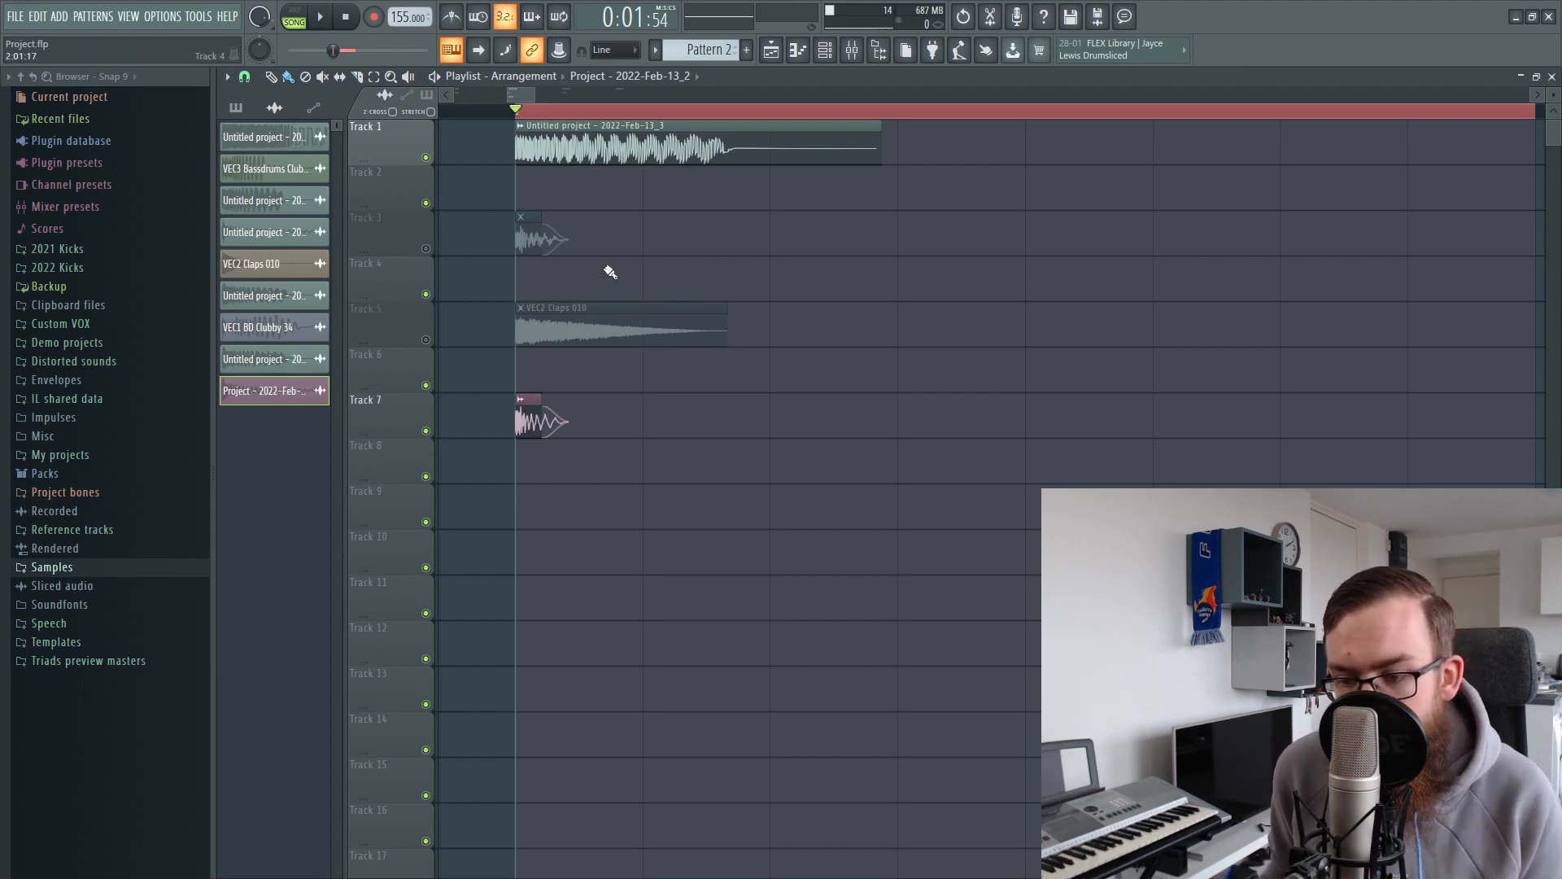
click(426, 430)
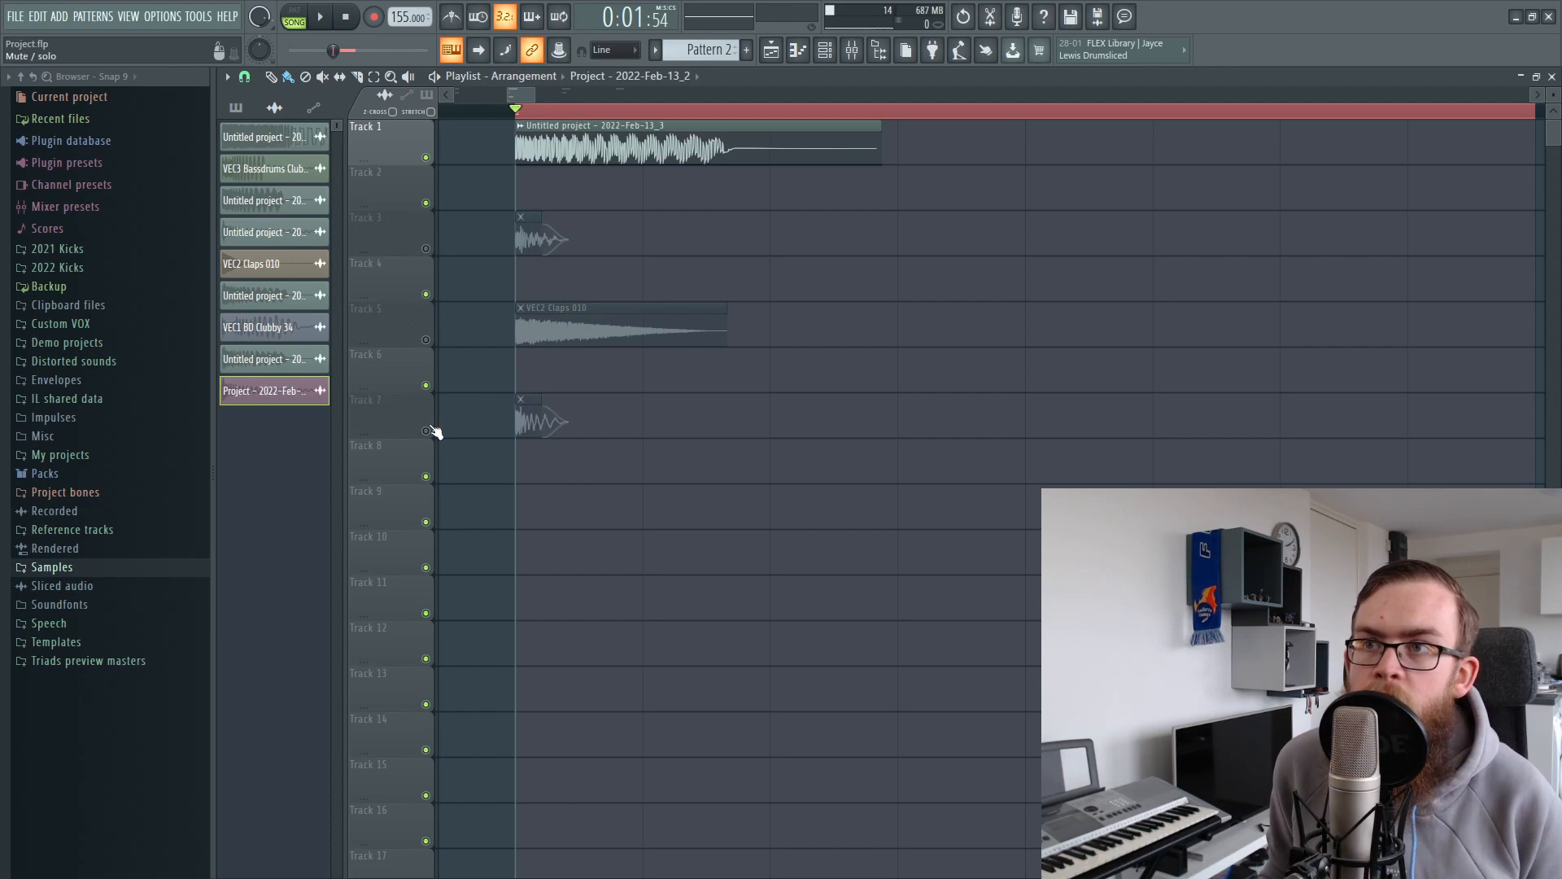
Unmute playlist Track 3, listen to it with Track 1 muted, and bring Track 1 back in
click(425, 248)
click(425, 157)
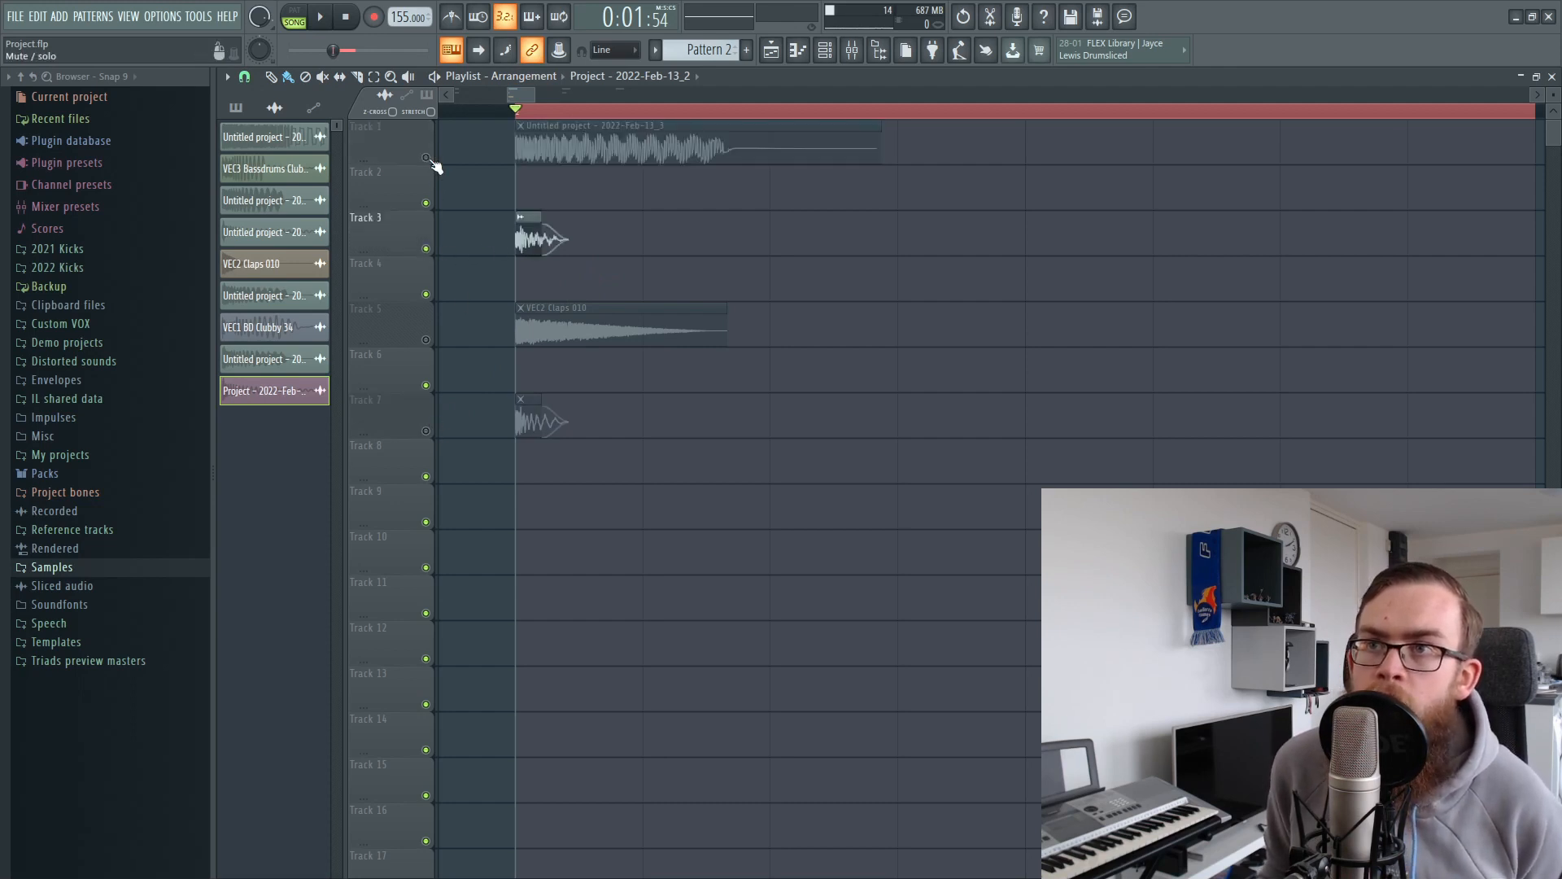
key(space)
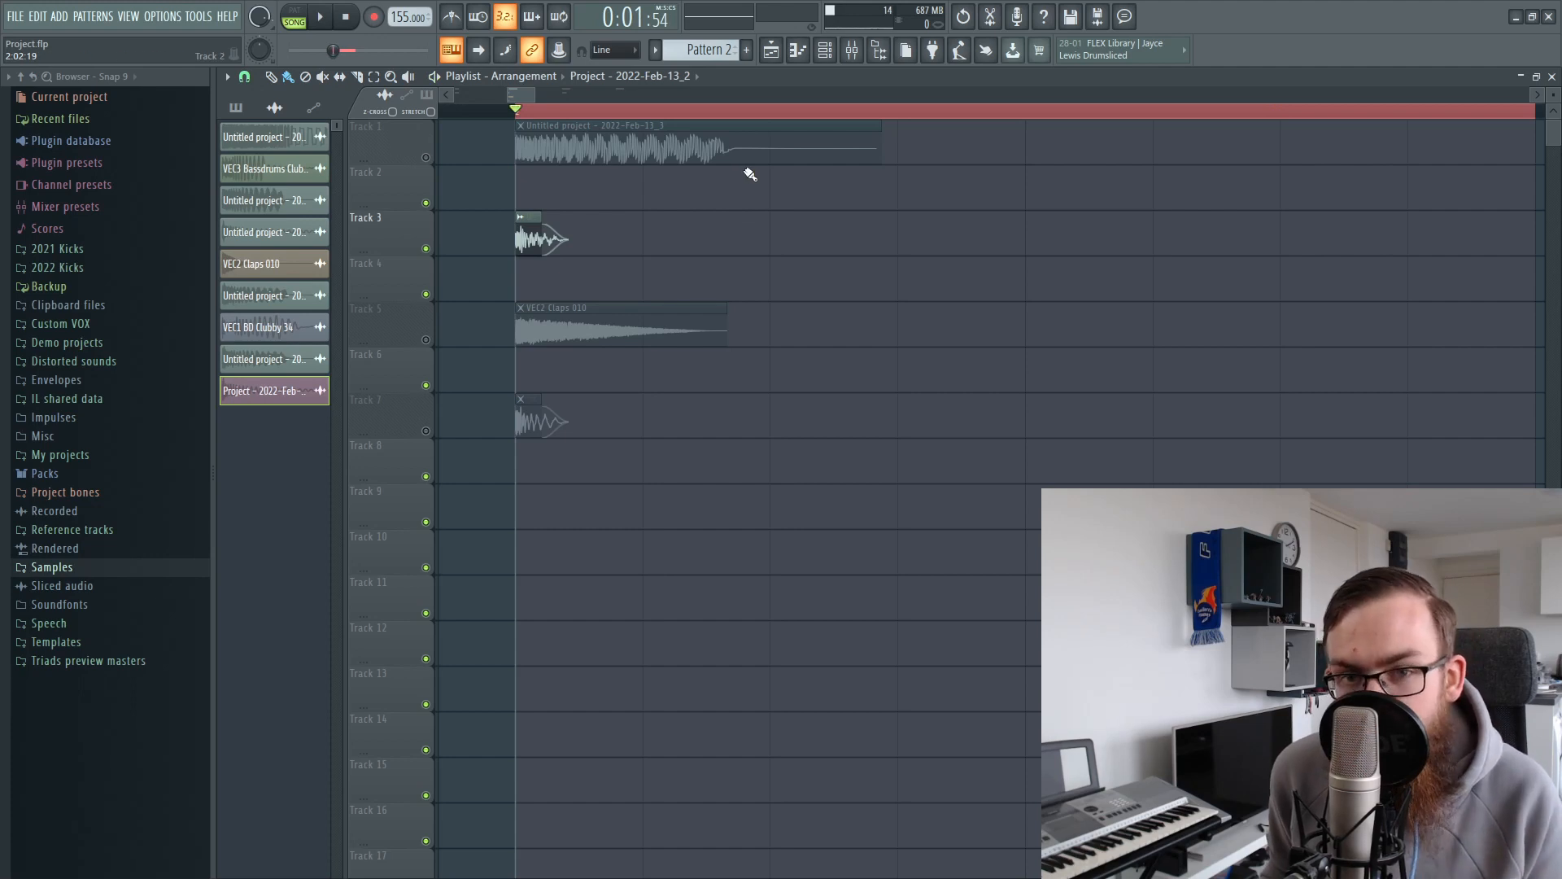
click(426, 158)
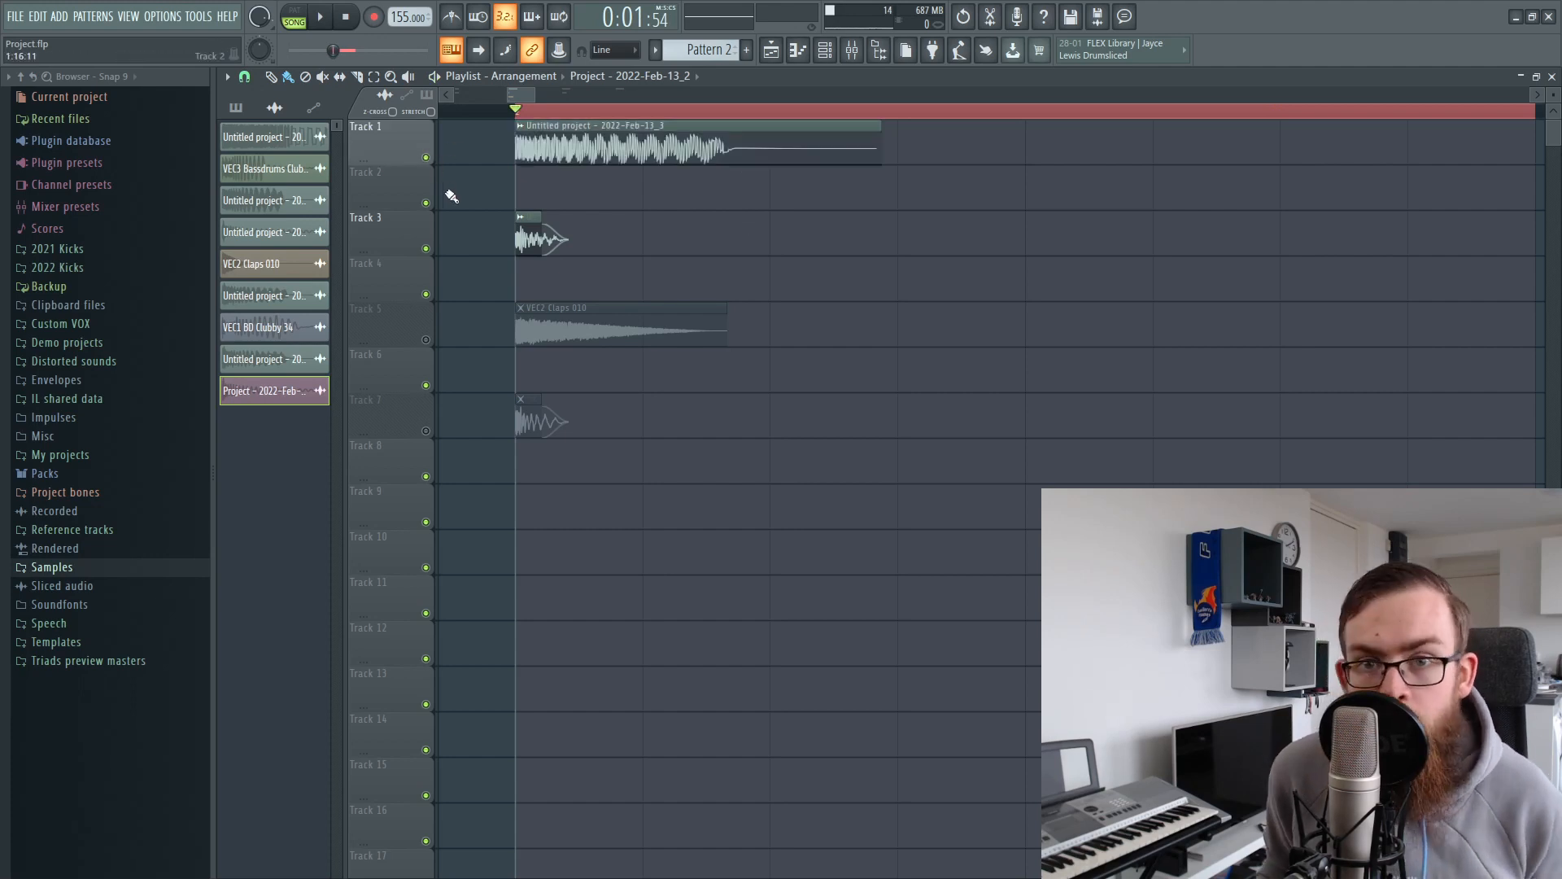
Compare the kick with and without the Track 3 transient layer during playback, checking against the mixer
click(851, 50)
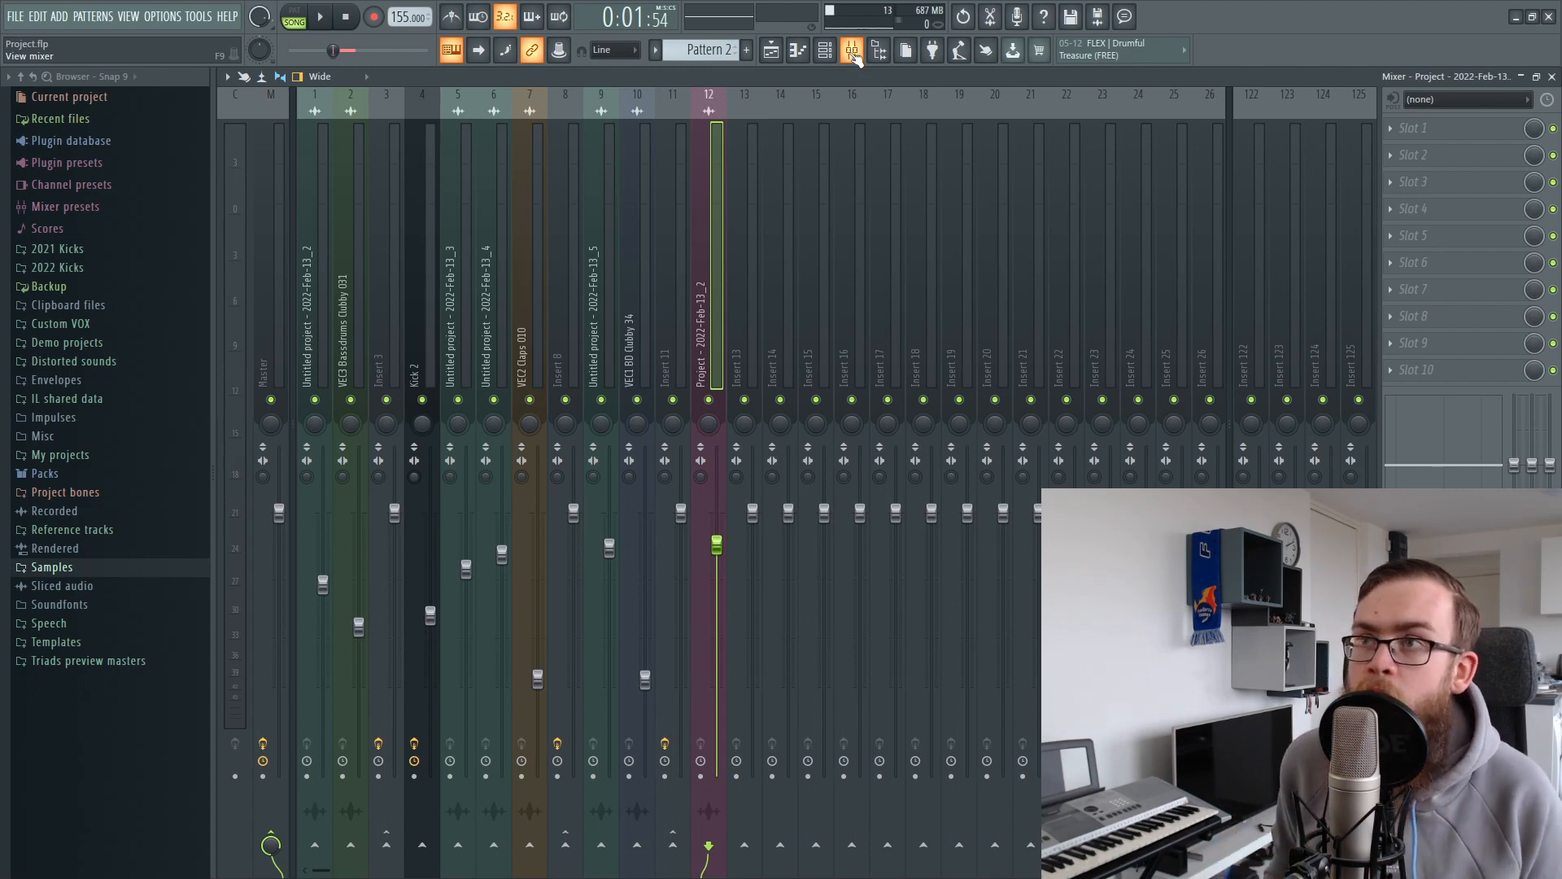
click(853, 51)
click(425, 247)
key(space)
key(space)
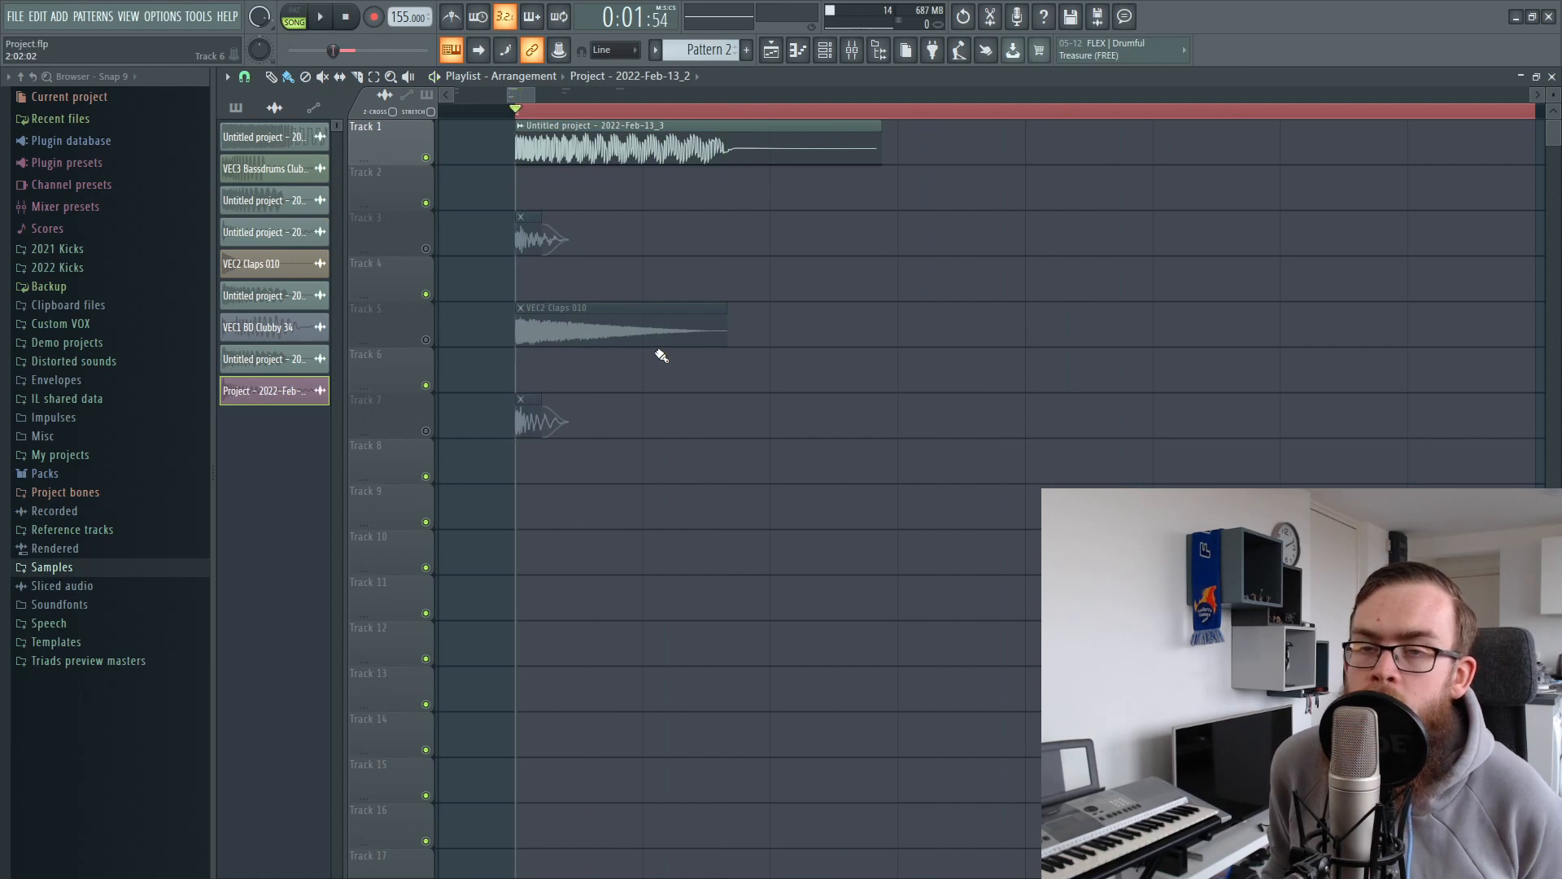
click(425, 248)
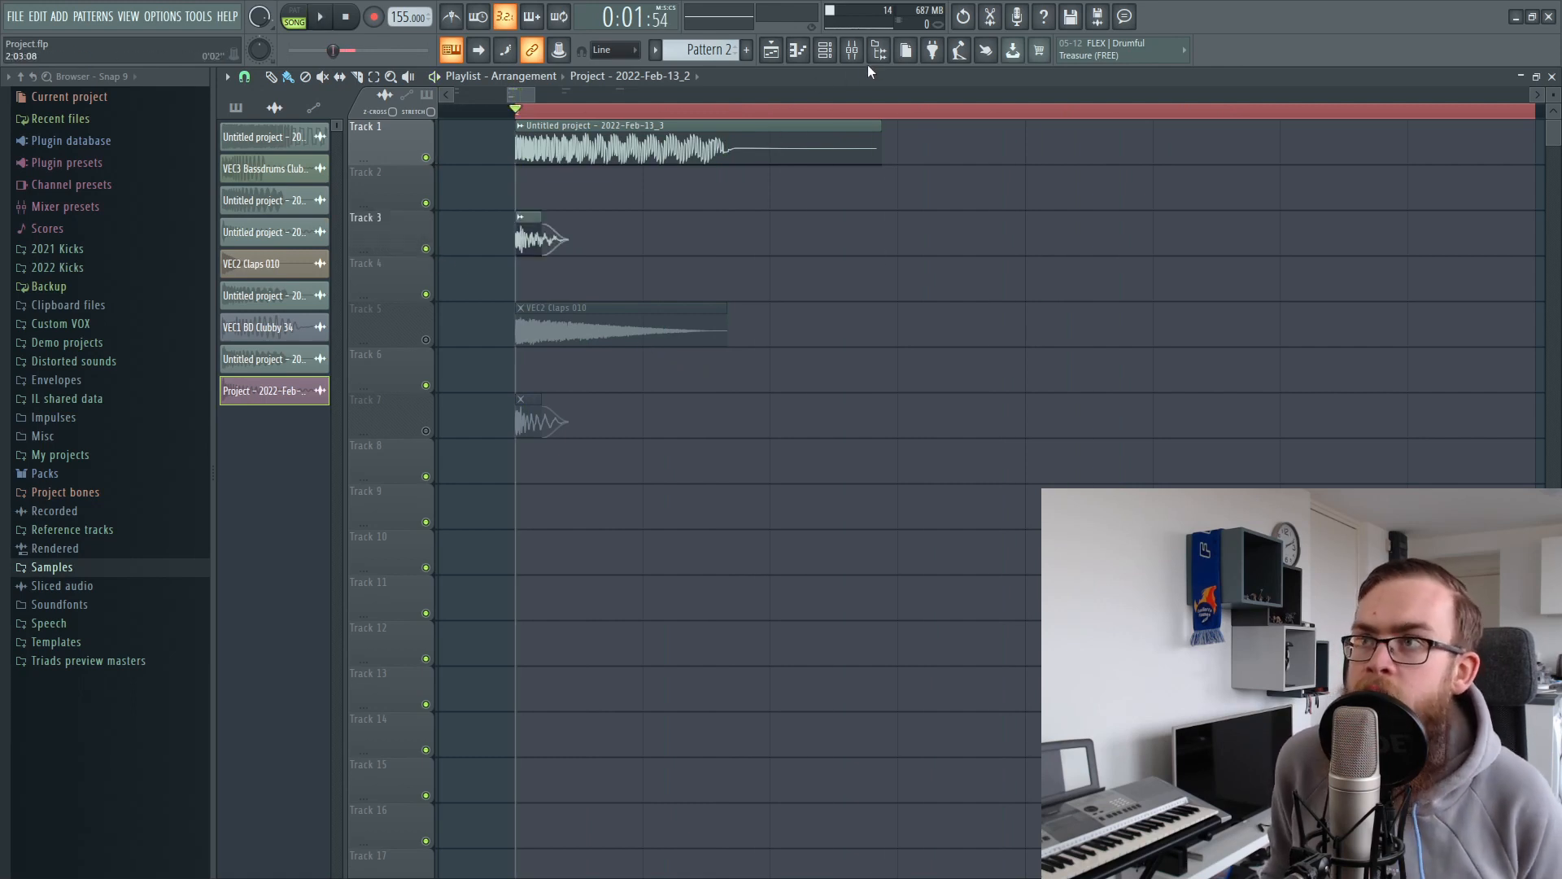
click(852, 51)
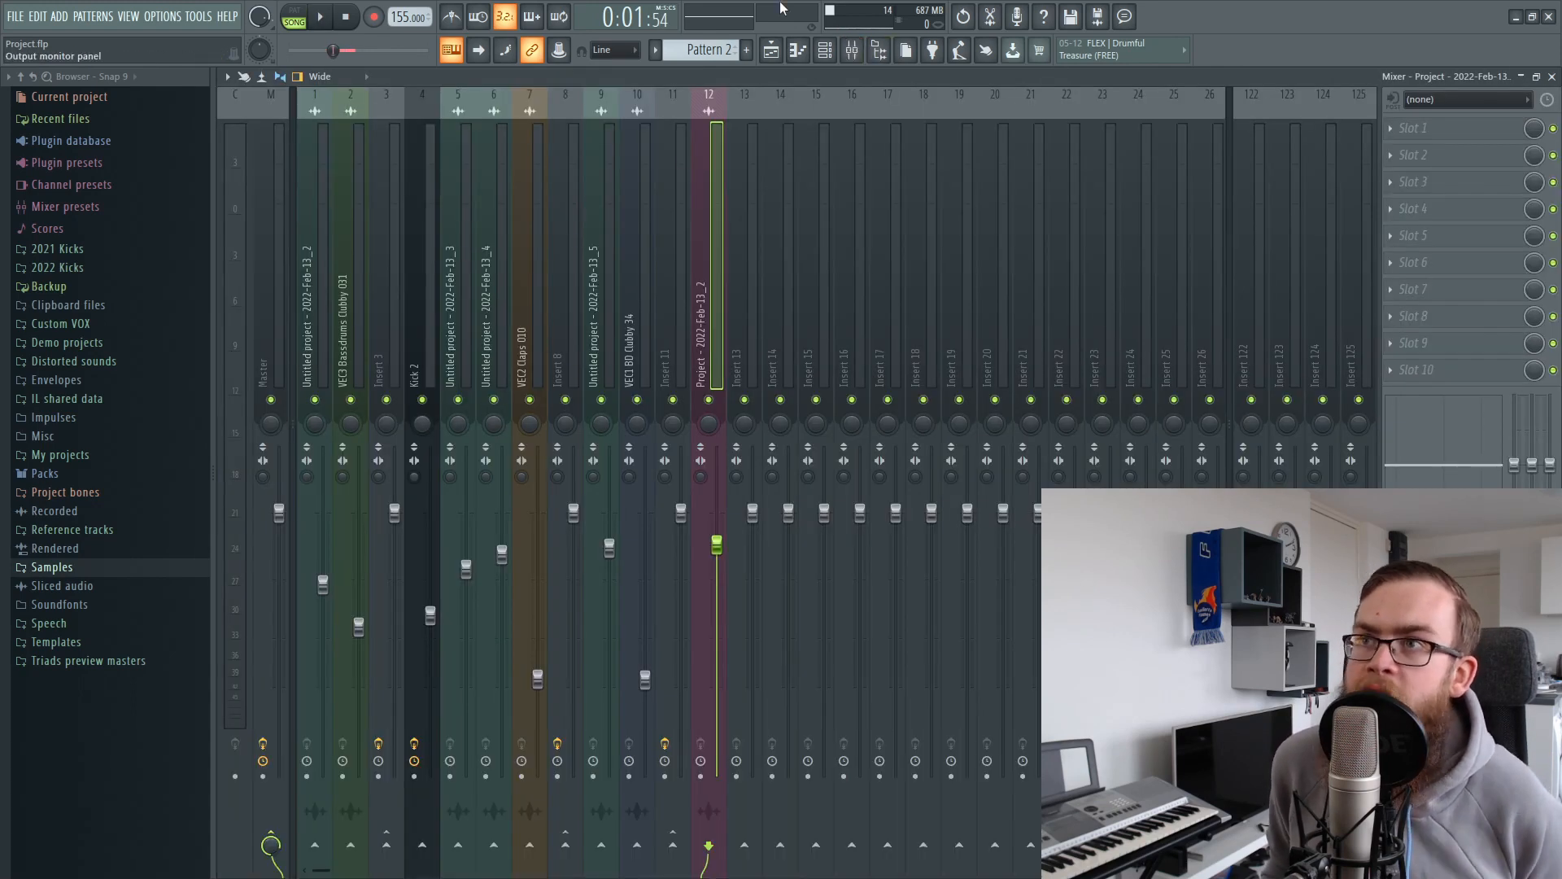
key(F9)
key(space)
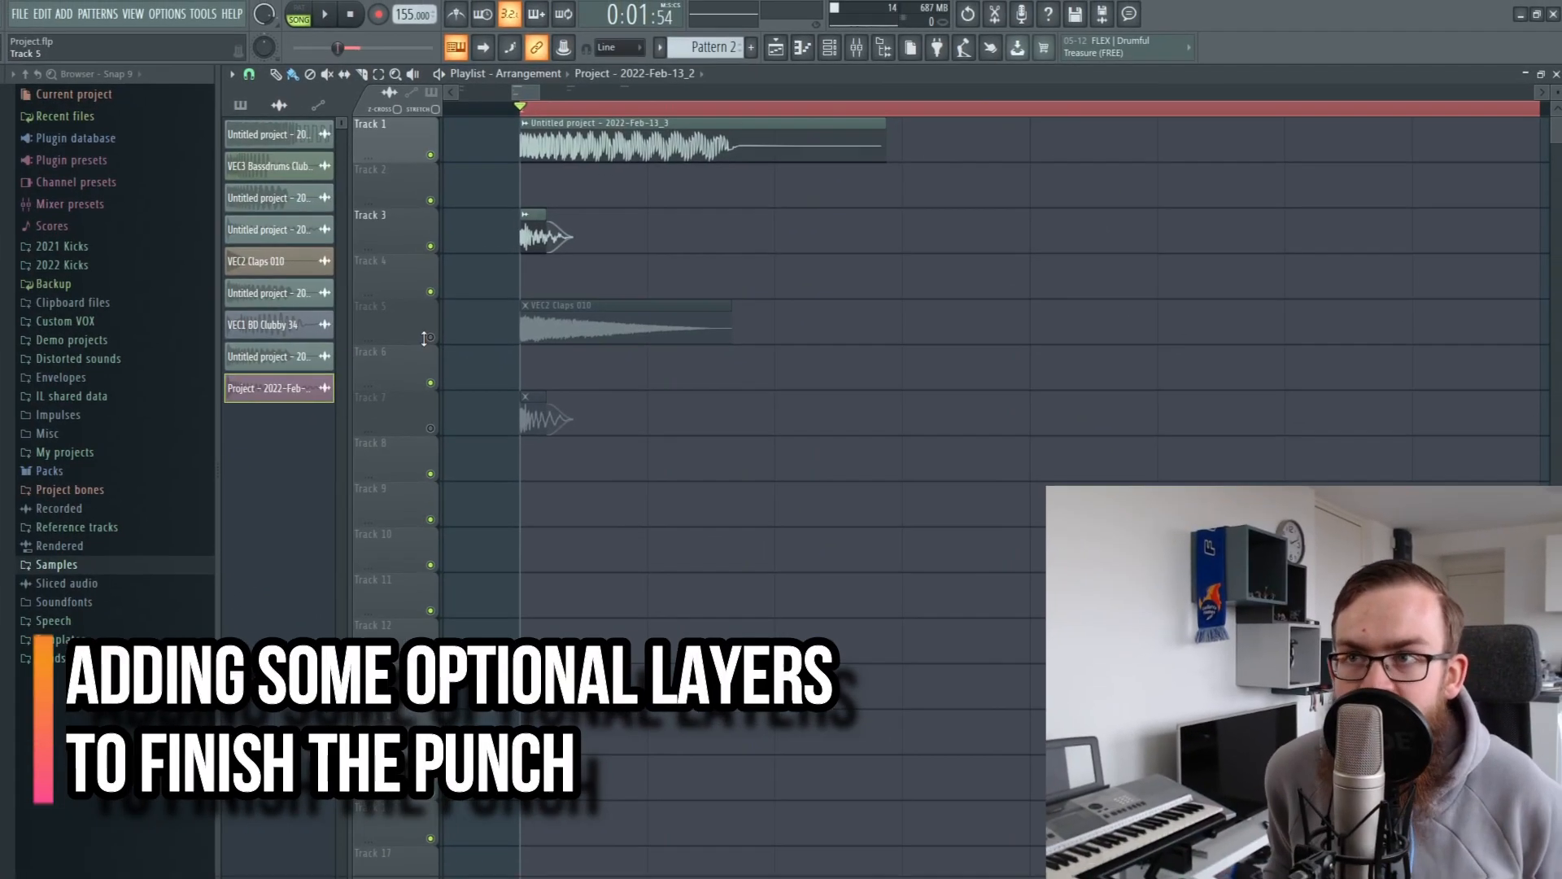
Enable the VEC2 Claps 010 layer on playlist Track 5 and examine its sample's time stretching and precomputed effects settings
click(524, 330)
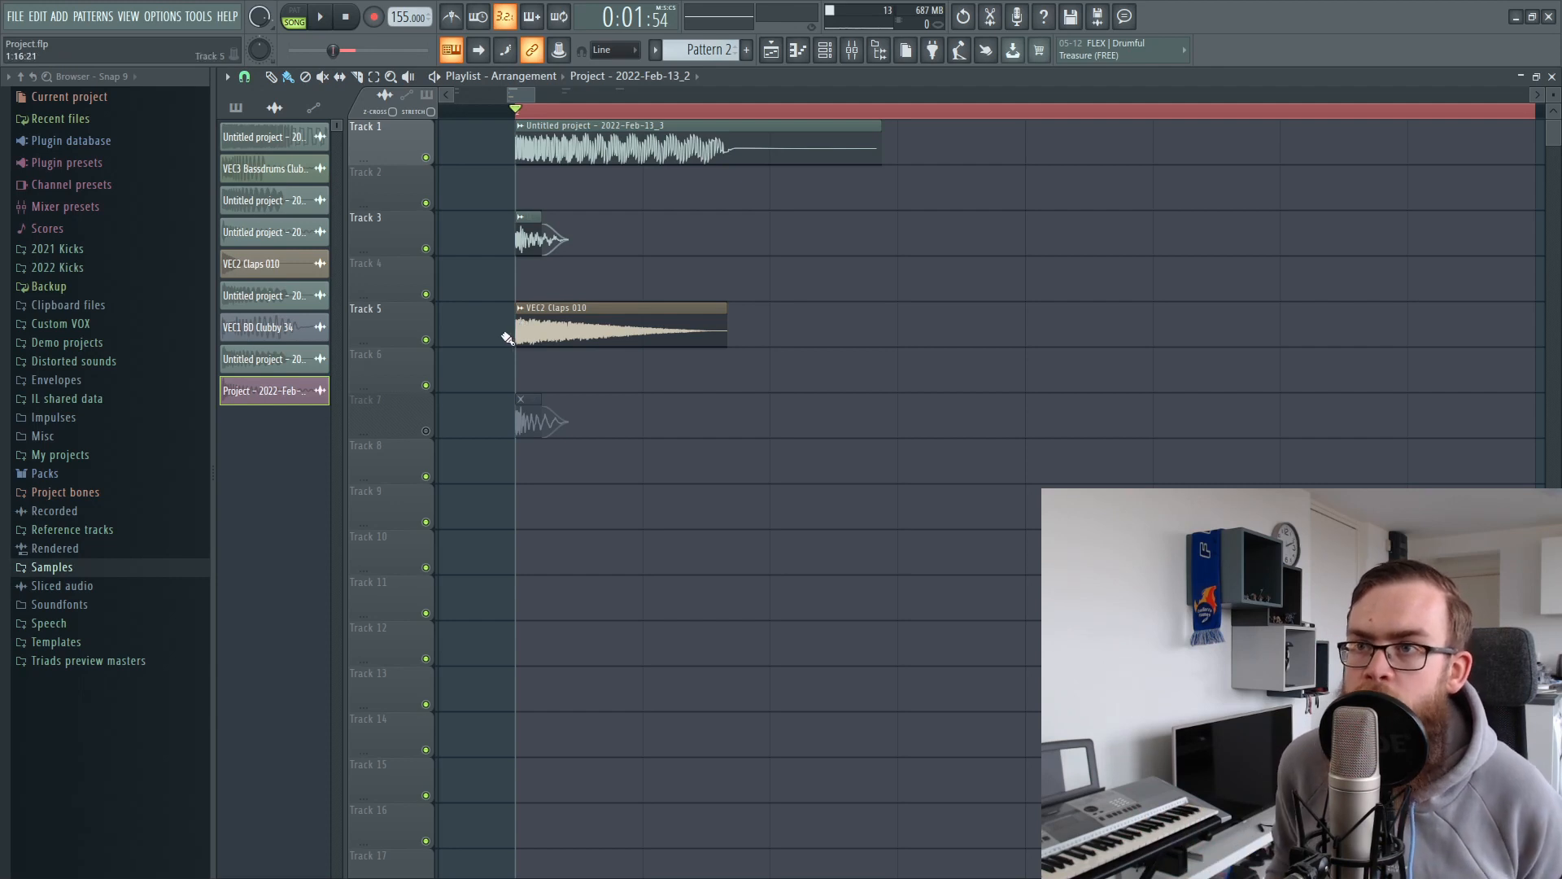
double_click(522, 329)
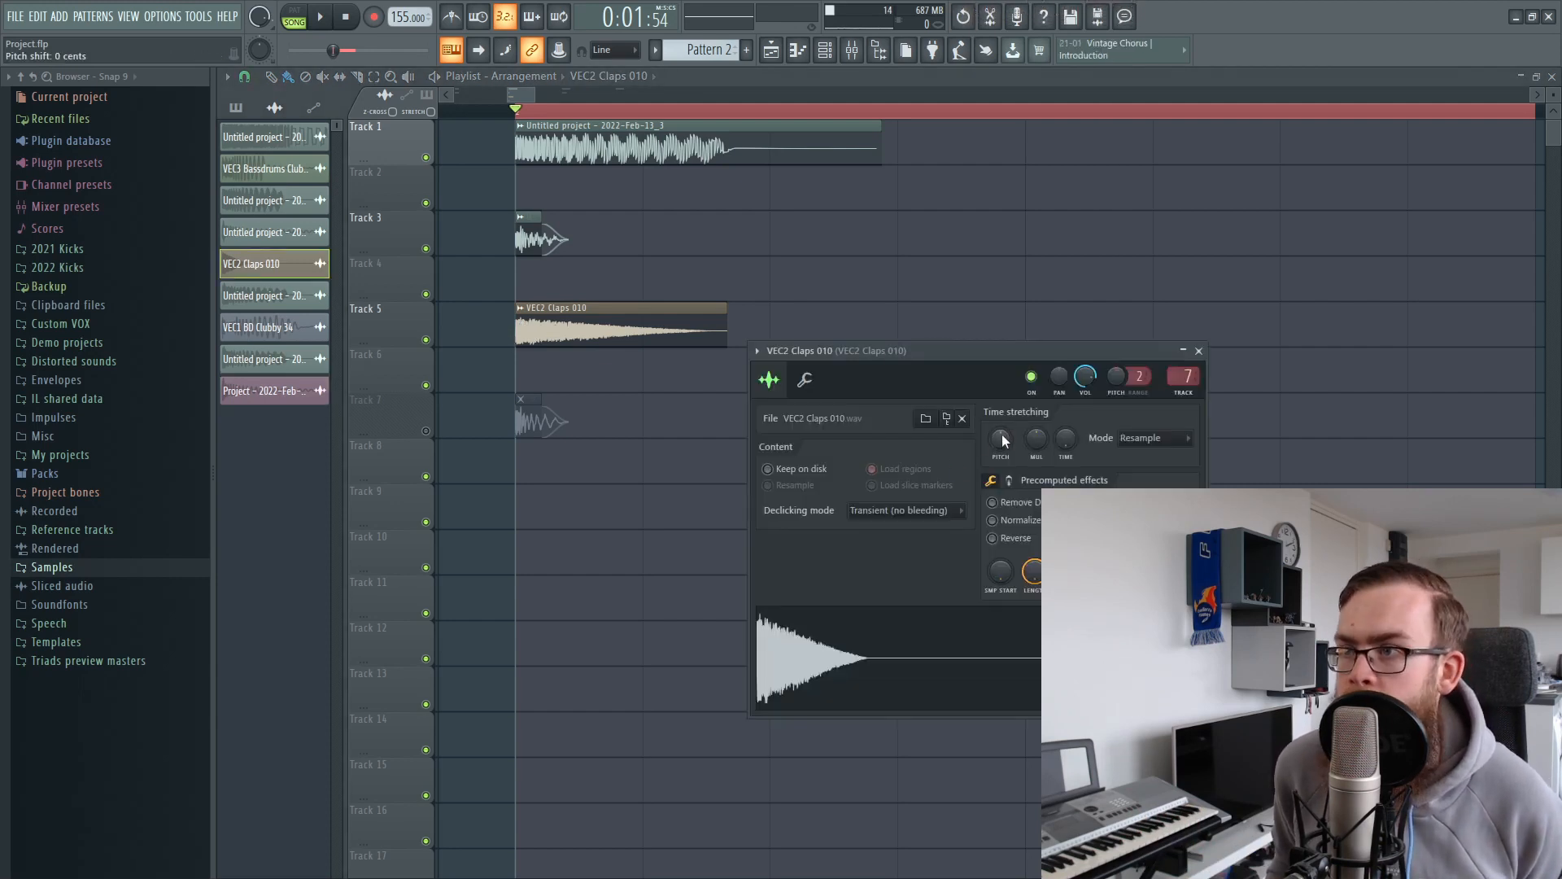
click(1008, 480)
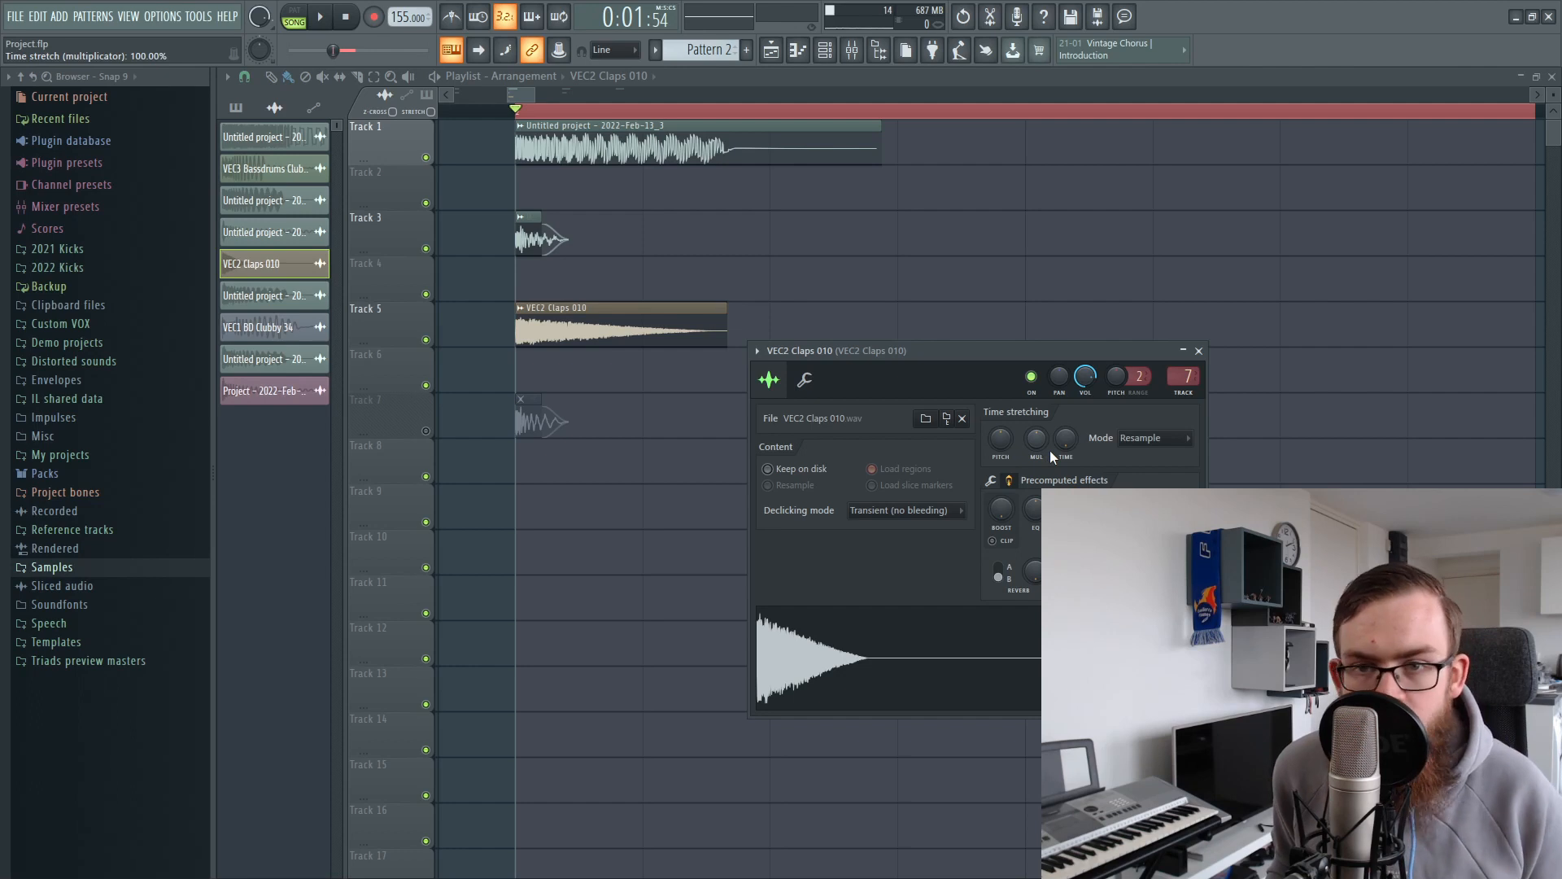
key(Escape)
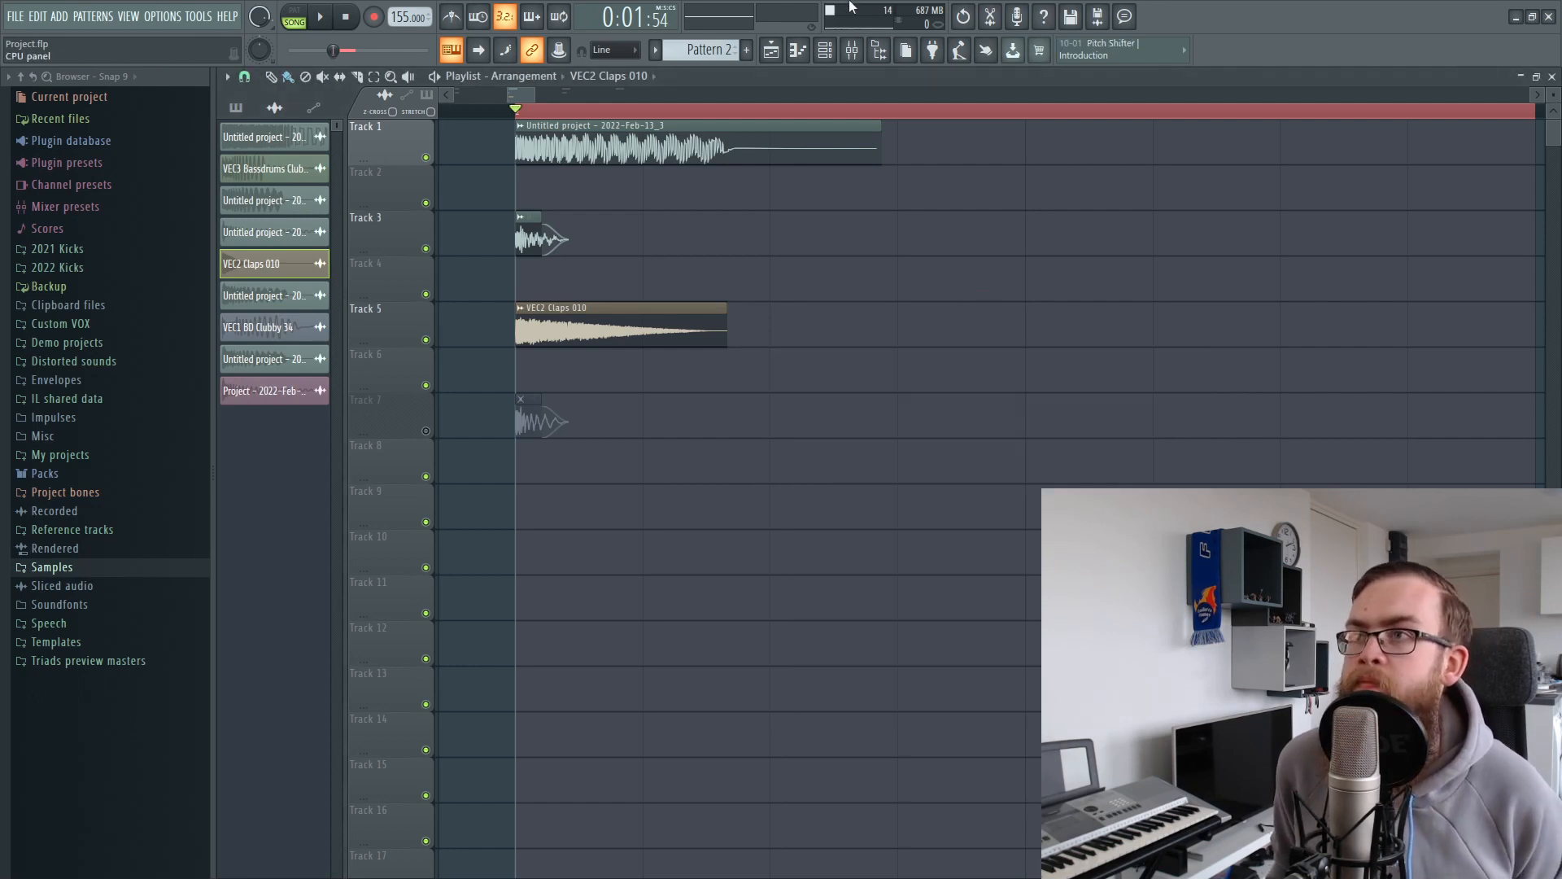
Examine the levels of mixer tracks 5 to 7 and their routing to Insert 8
click(851, 49)
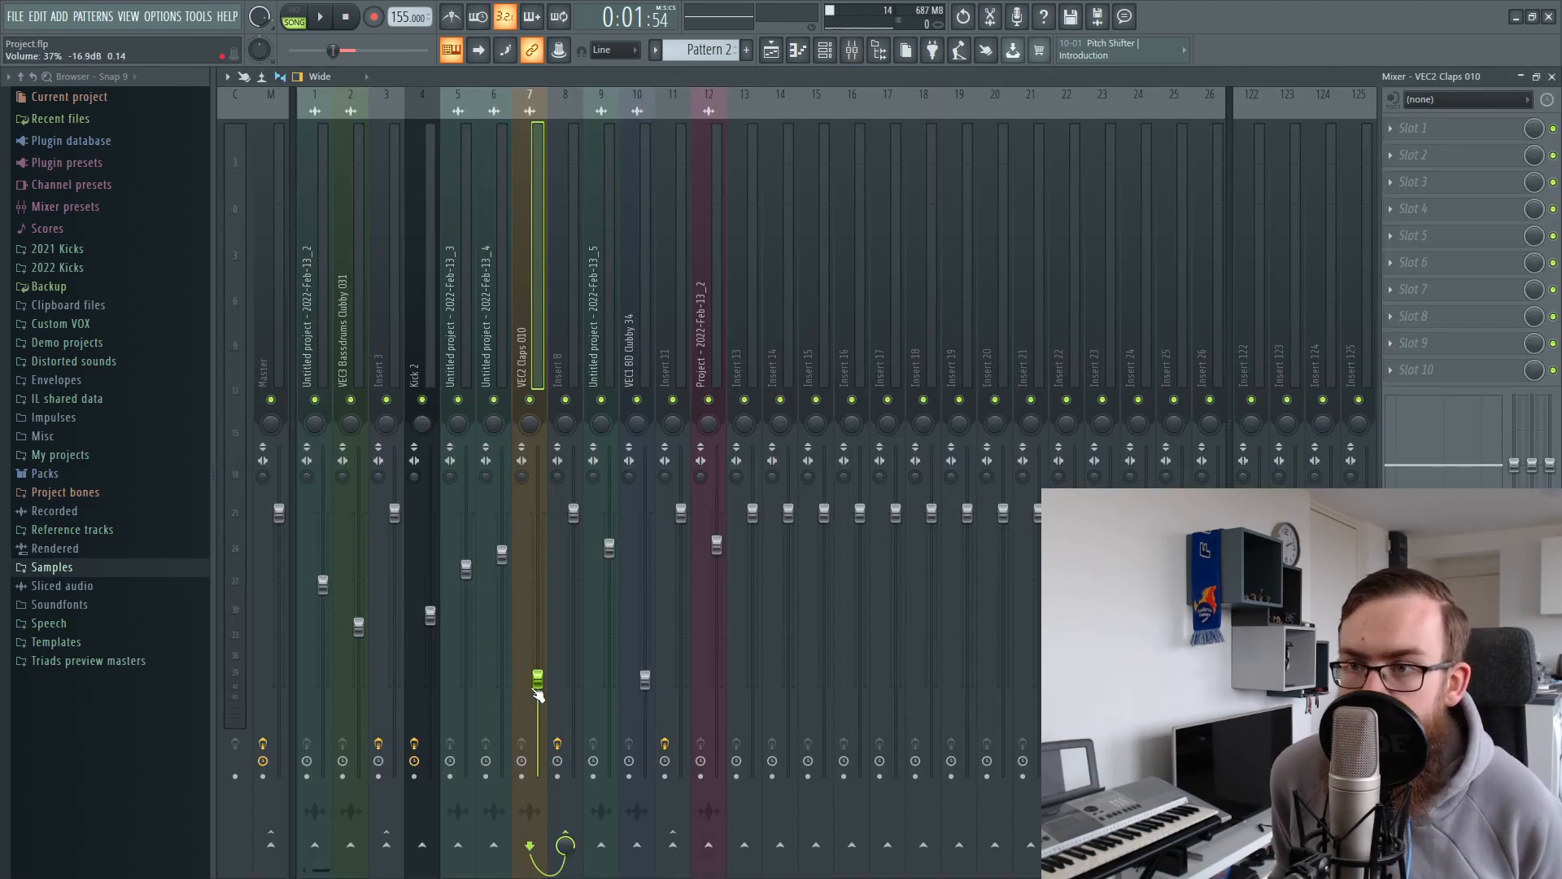
click(471, 314)
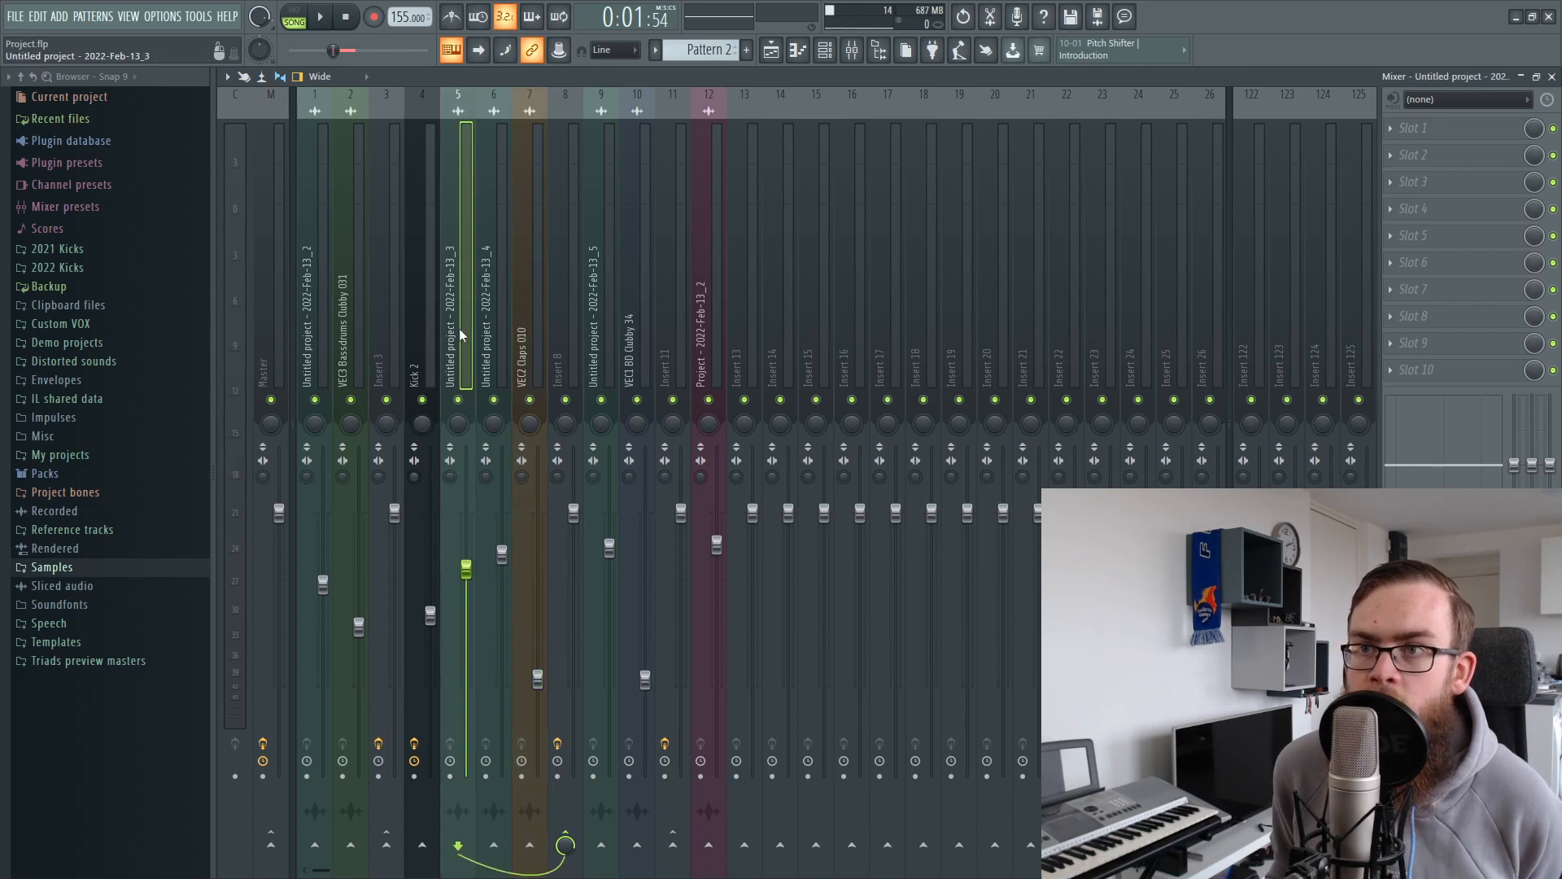
click(488, 325)
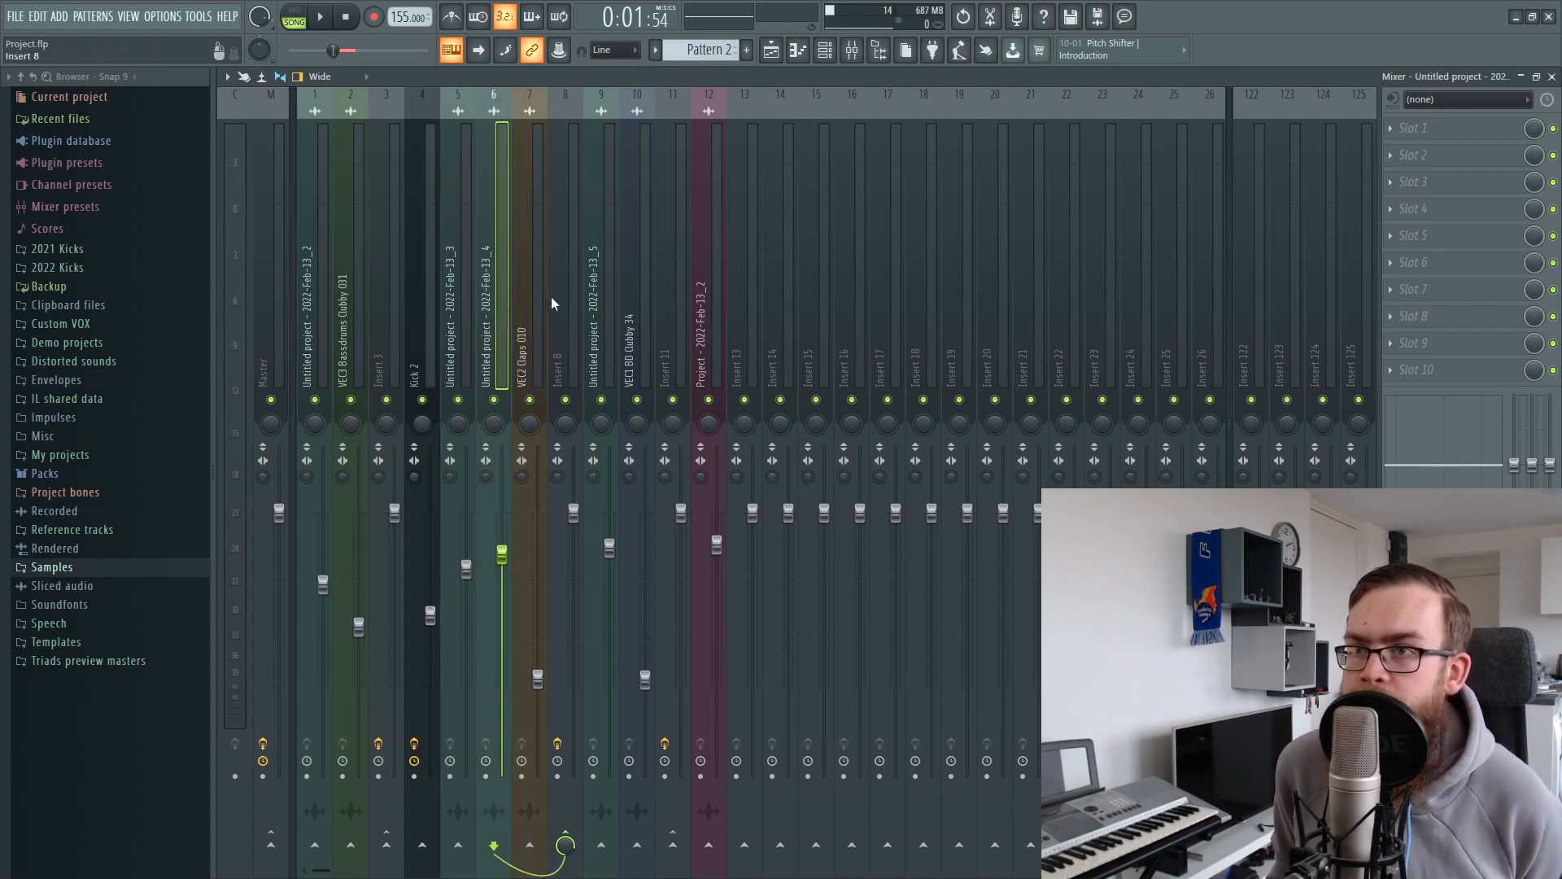
drag(466, 330, 520, 346)
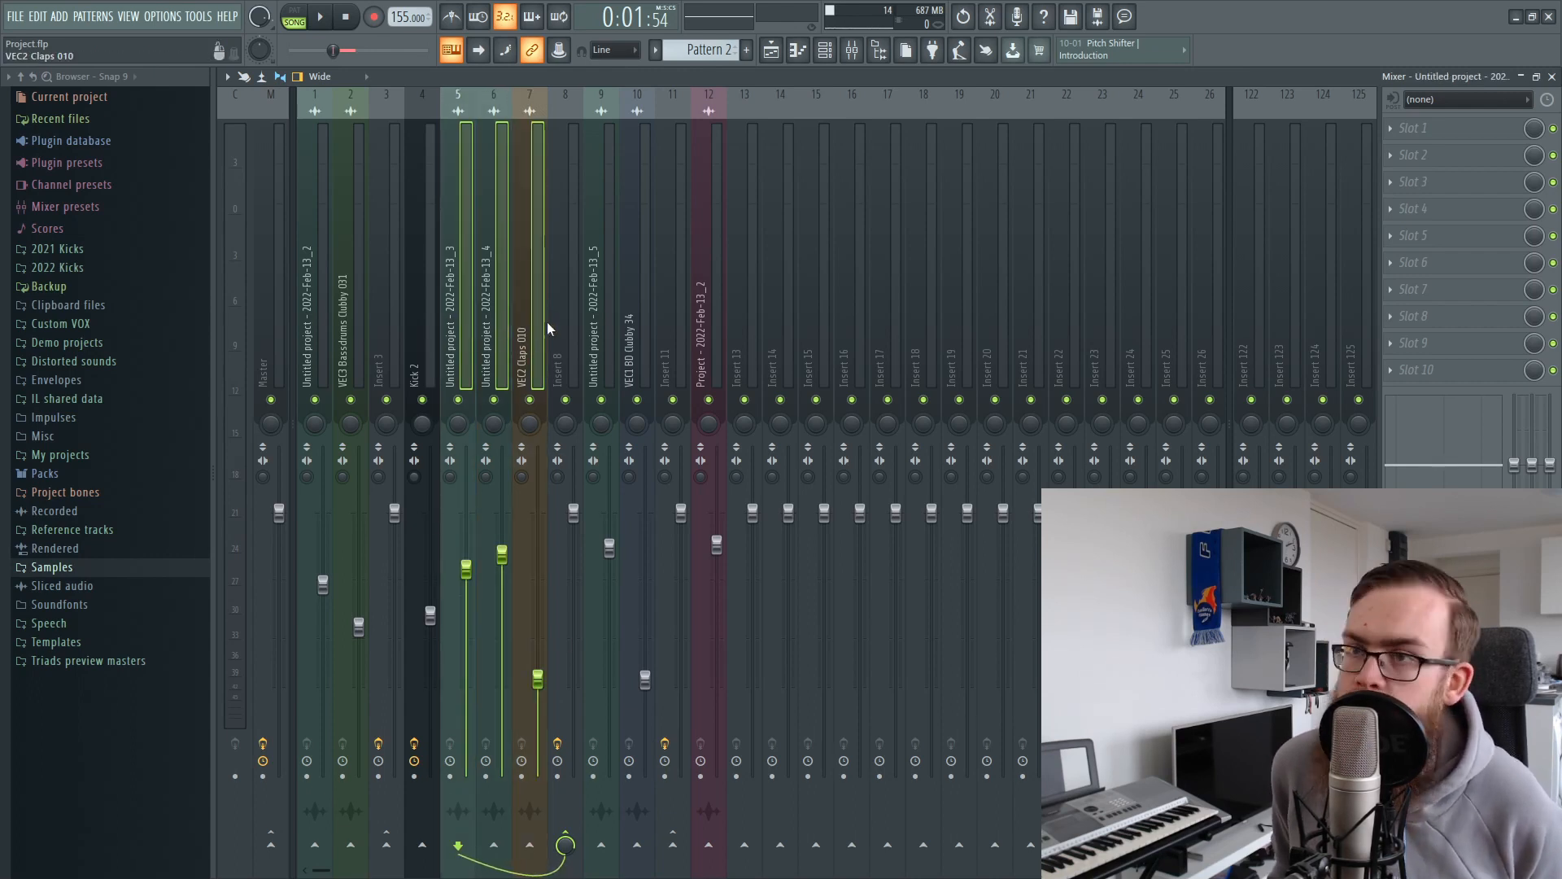
click(556, 326)
Enable the first FabFilter Pro-Q 2 and Misstortion 2 on Insert 8, and review the settings of all three effects
click(1462, 134)
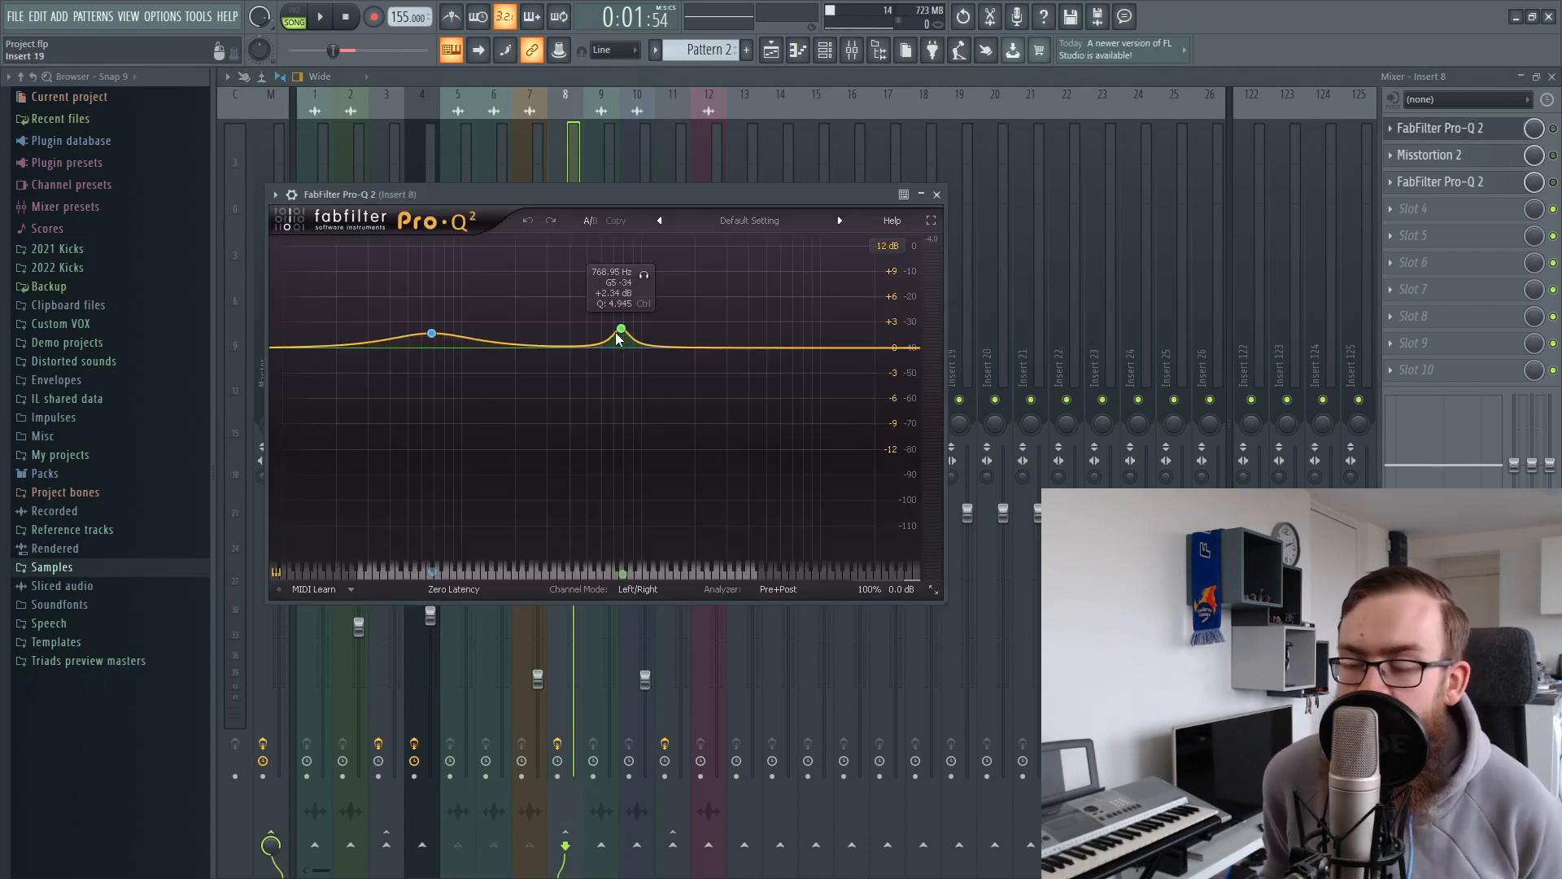
click(1463, 128)
click(1428, 154)
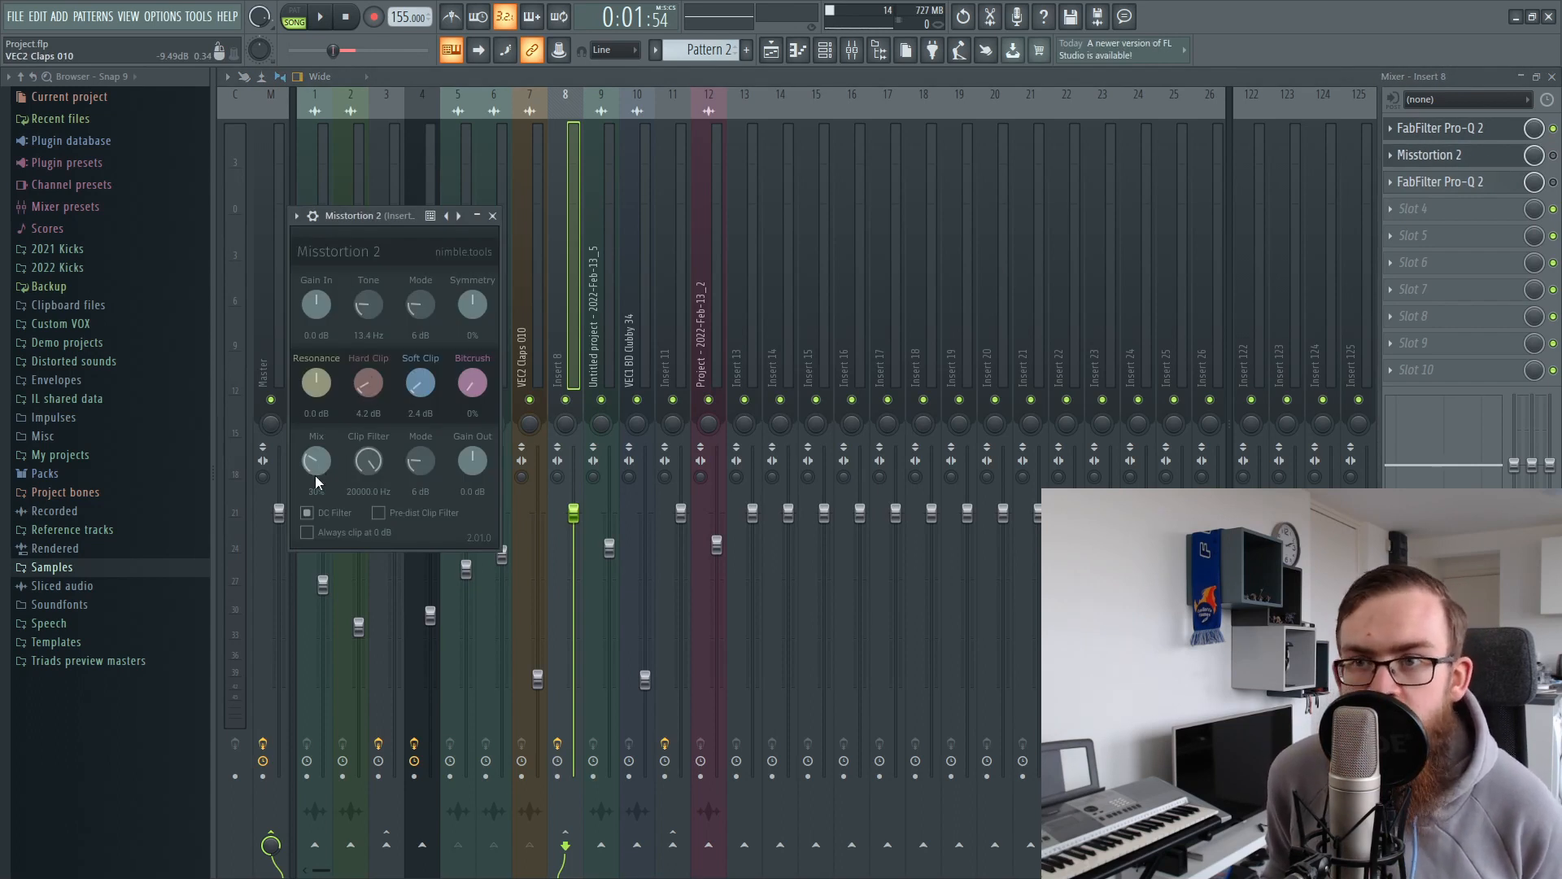
click(1554, 154)
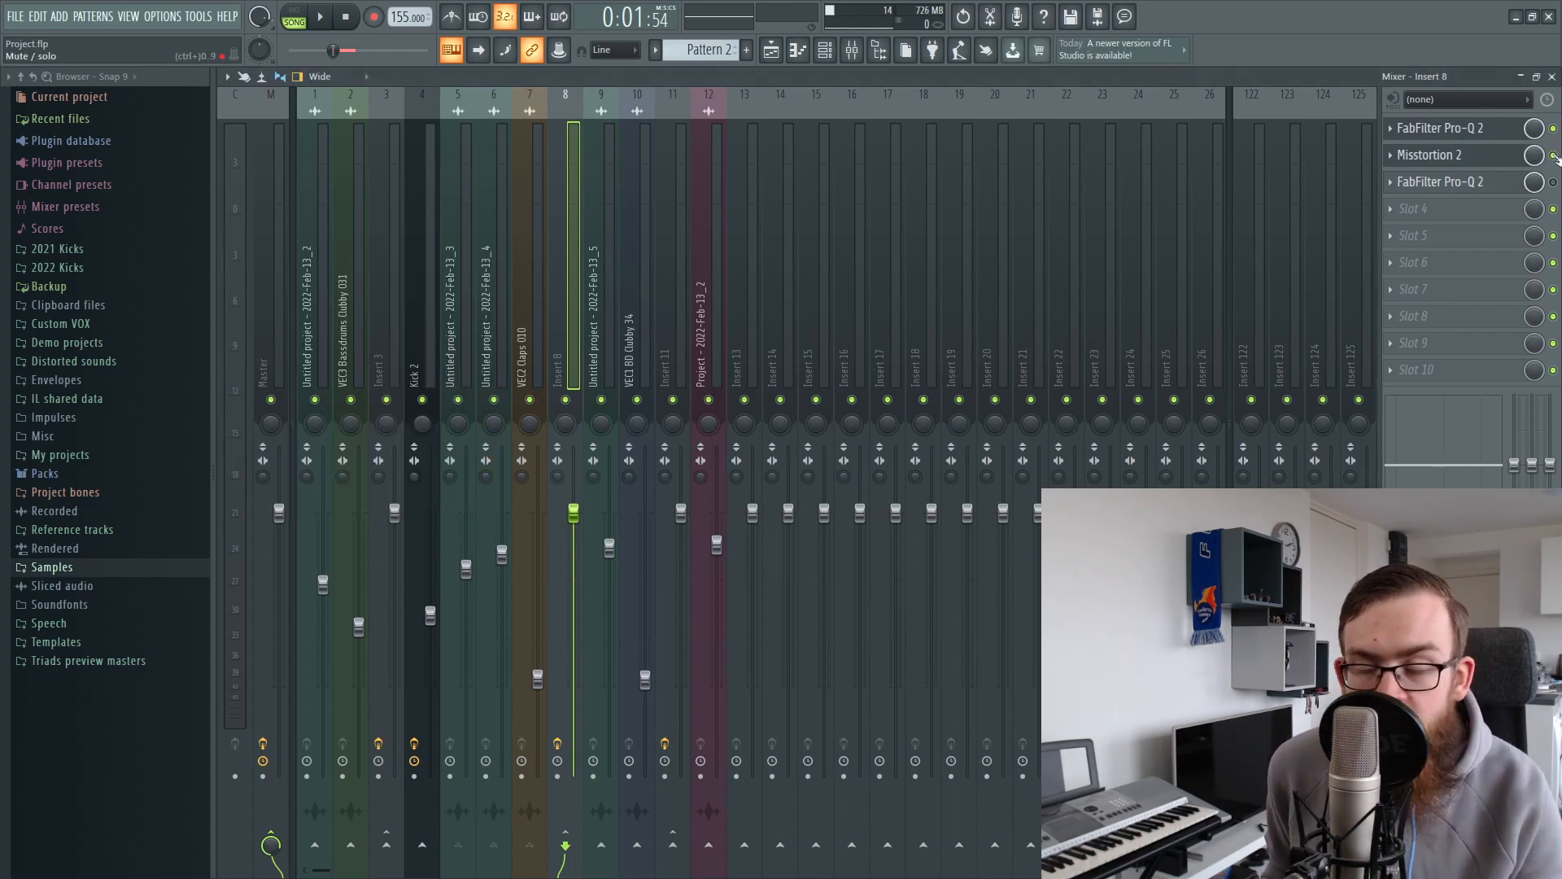
click(1448, 181)
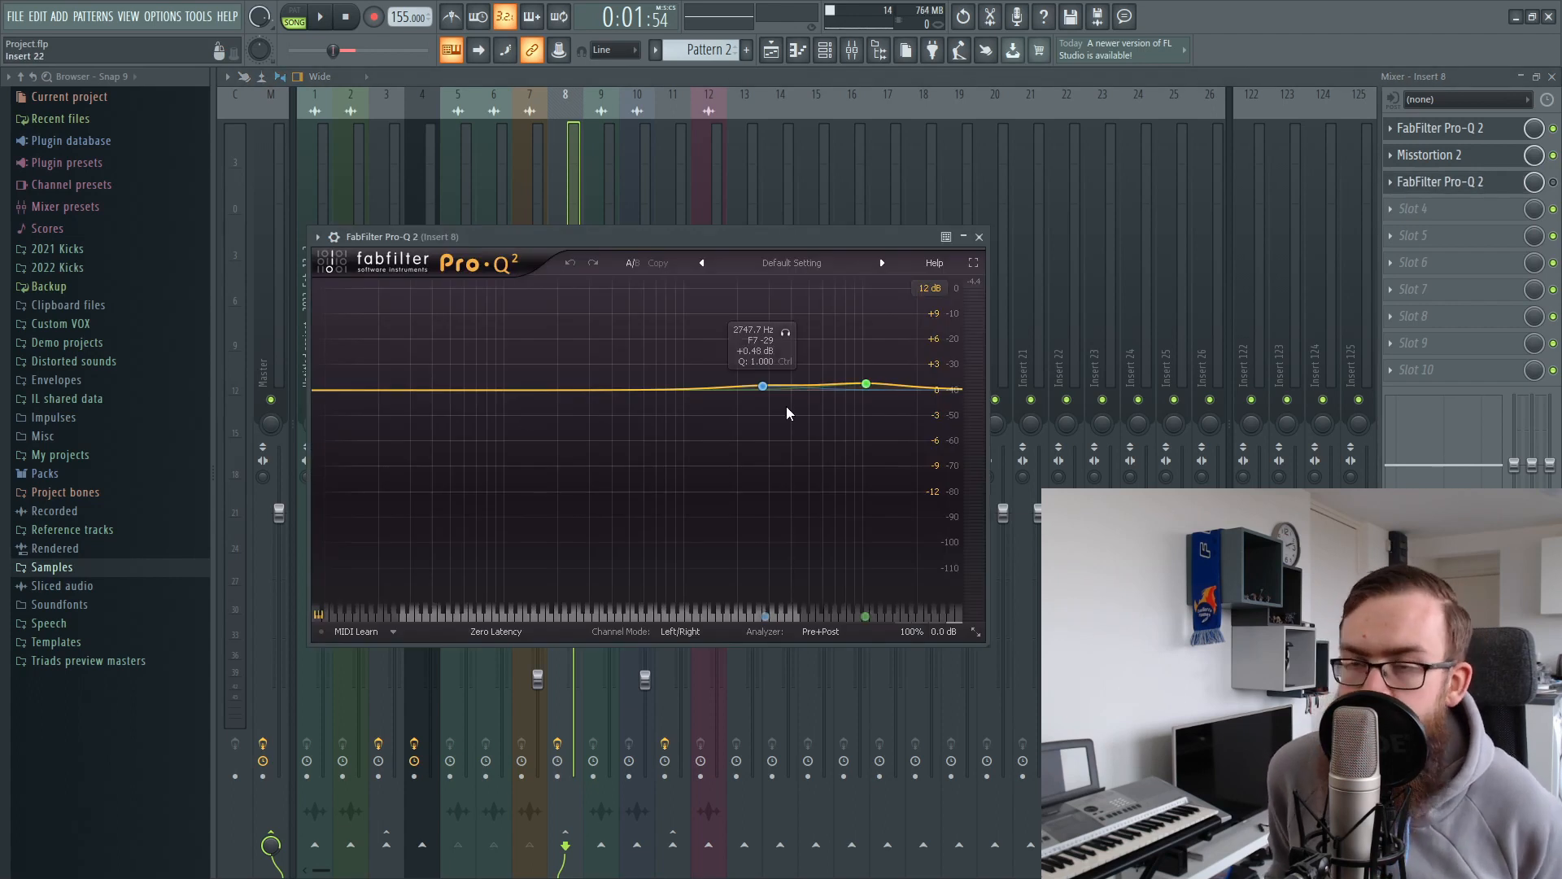
key(Escape)
key(F5)
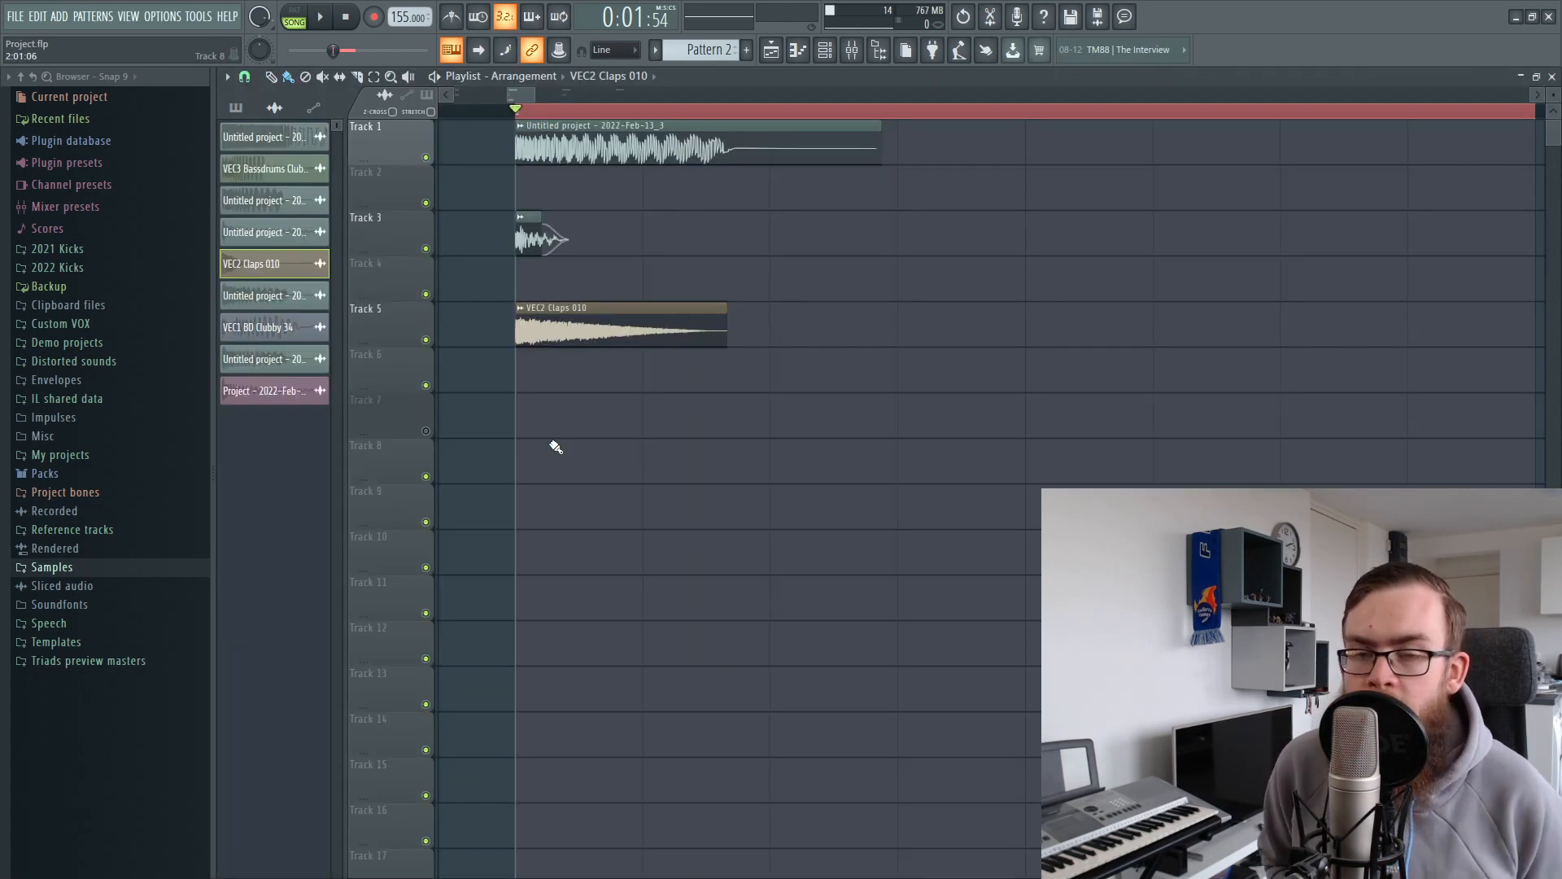
Audition the layered kick, restore muted mixer tracks 6 and 7, and play the full result through Insert 8
key(space)
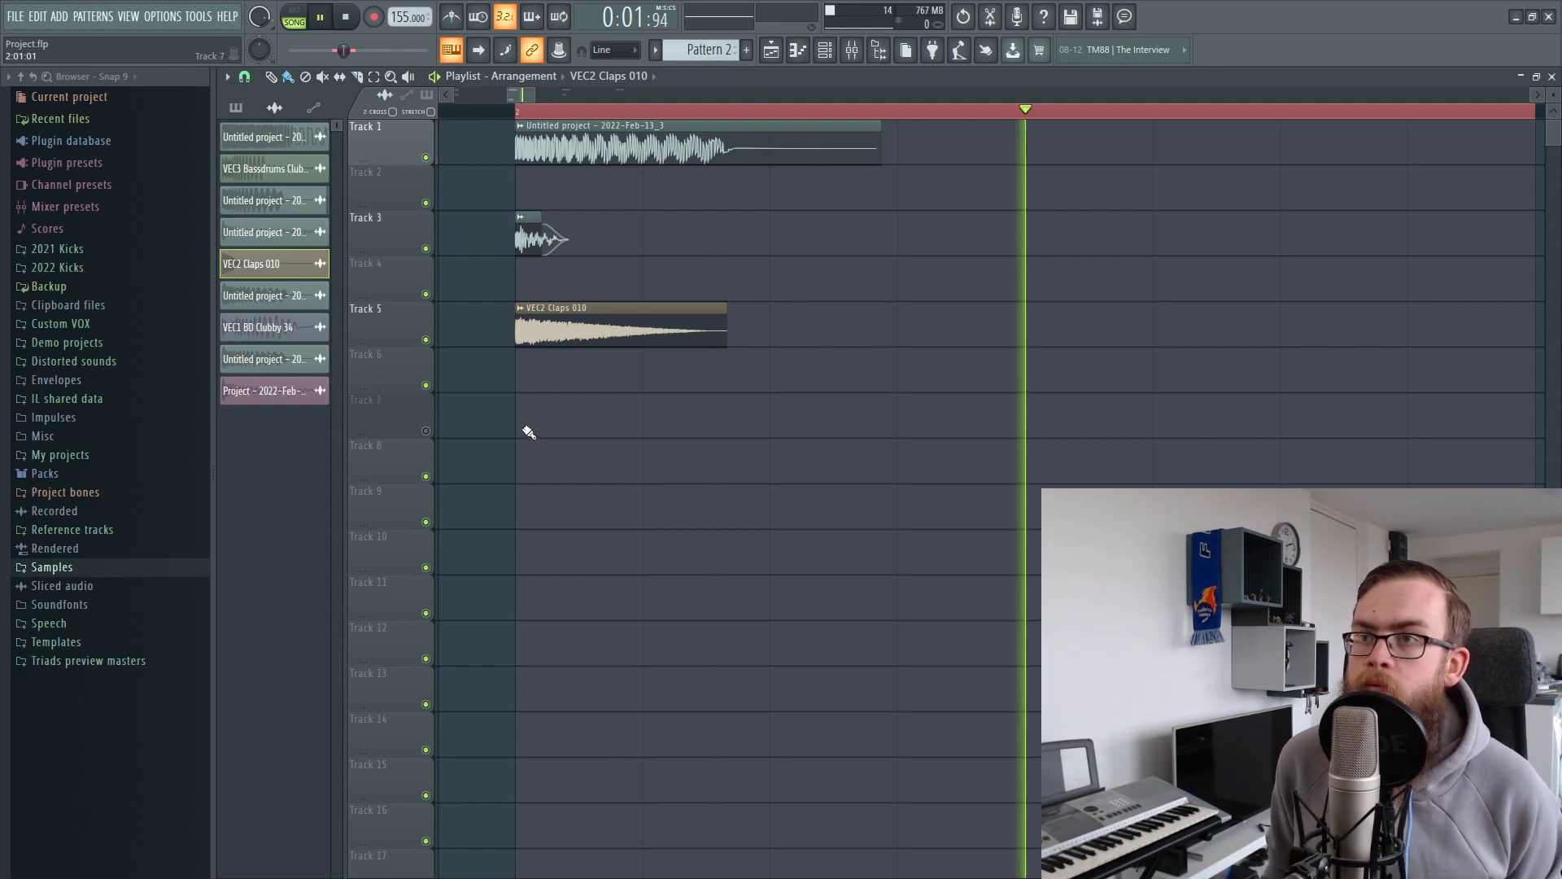
key(space)
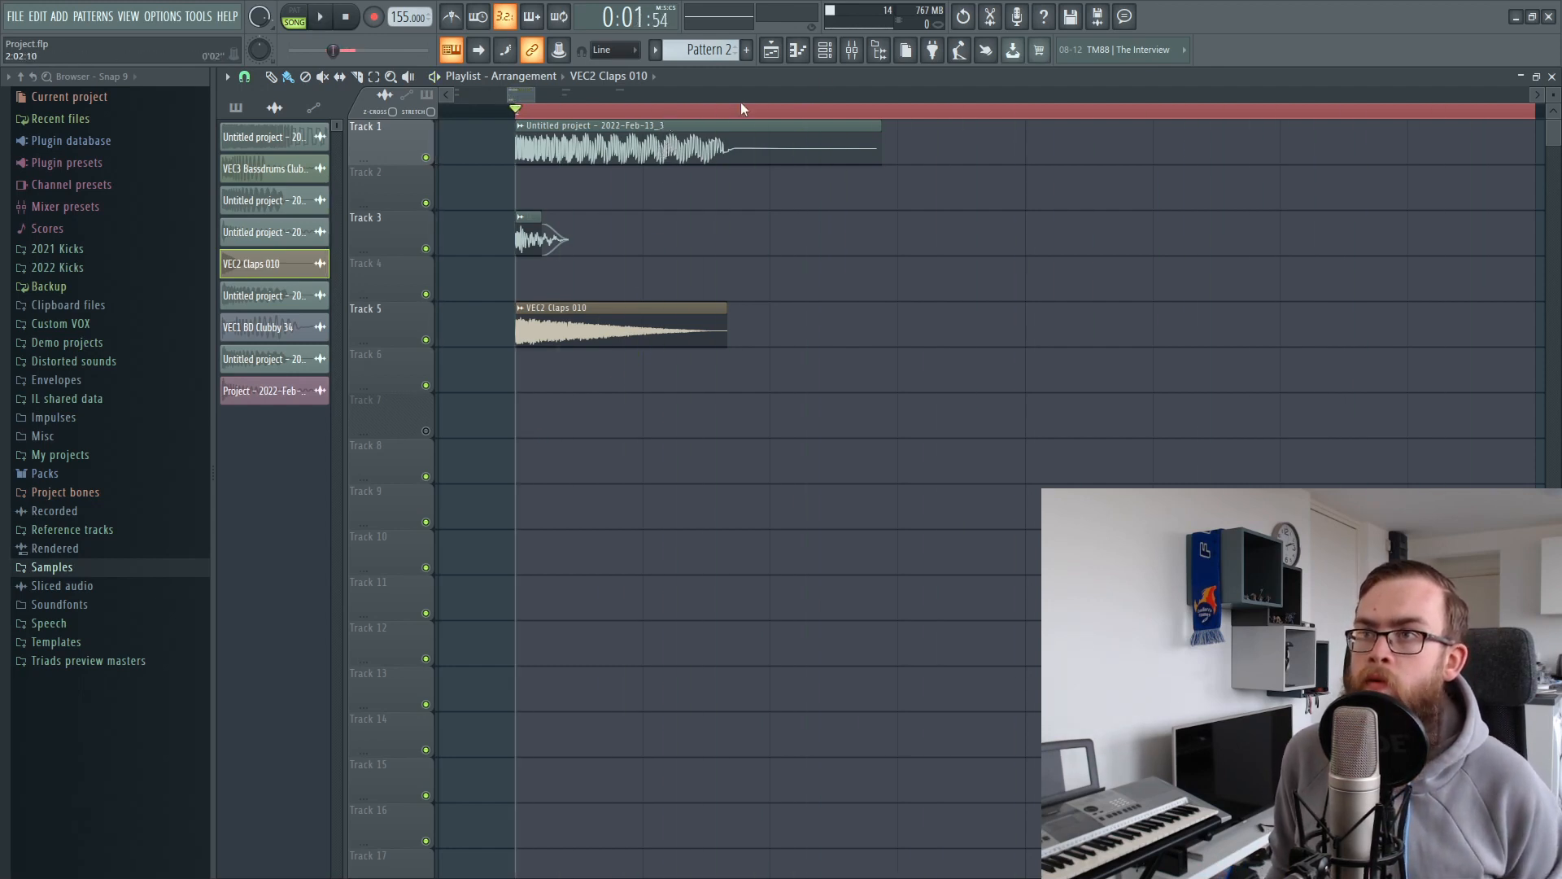
click(862, 62)
click(511, 360)
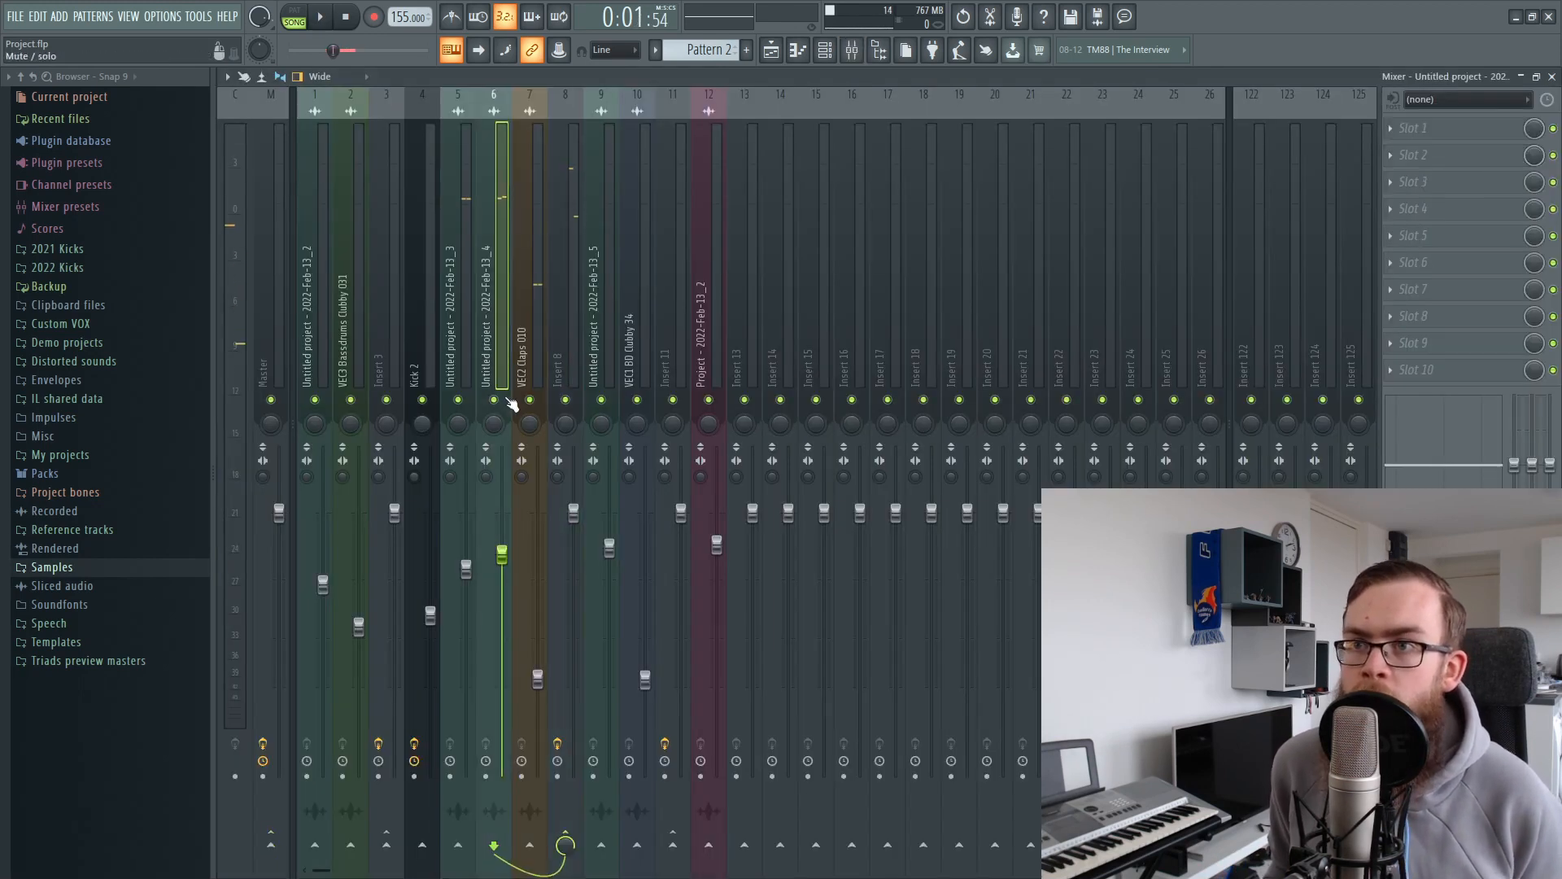
click(563, 358)
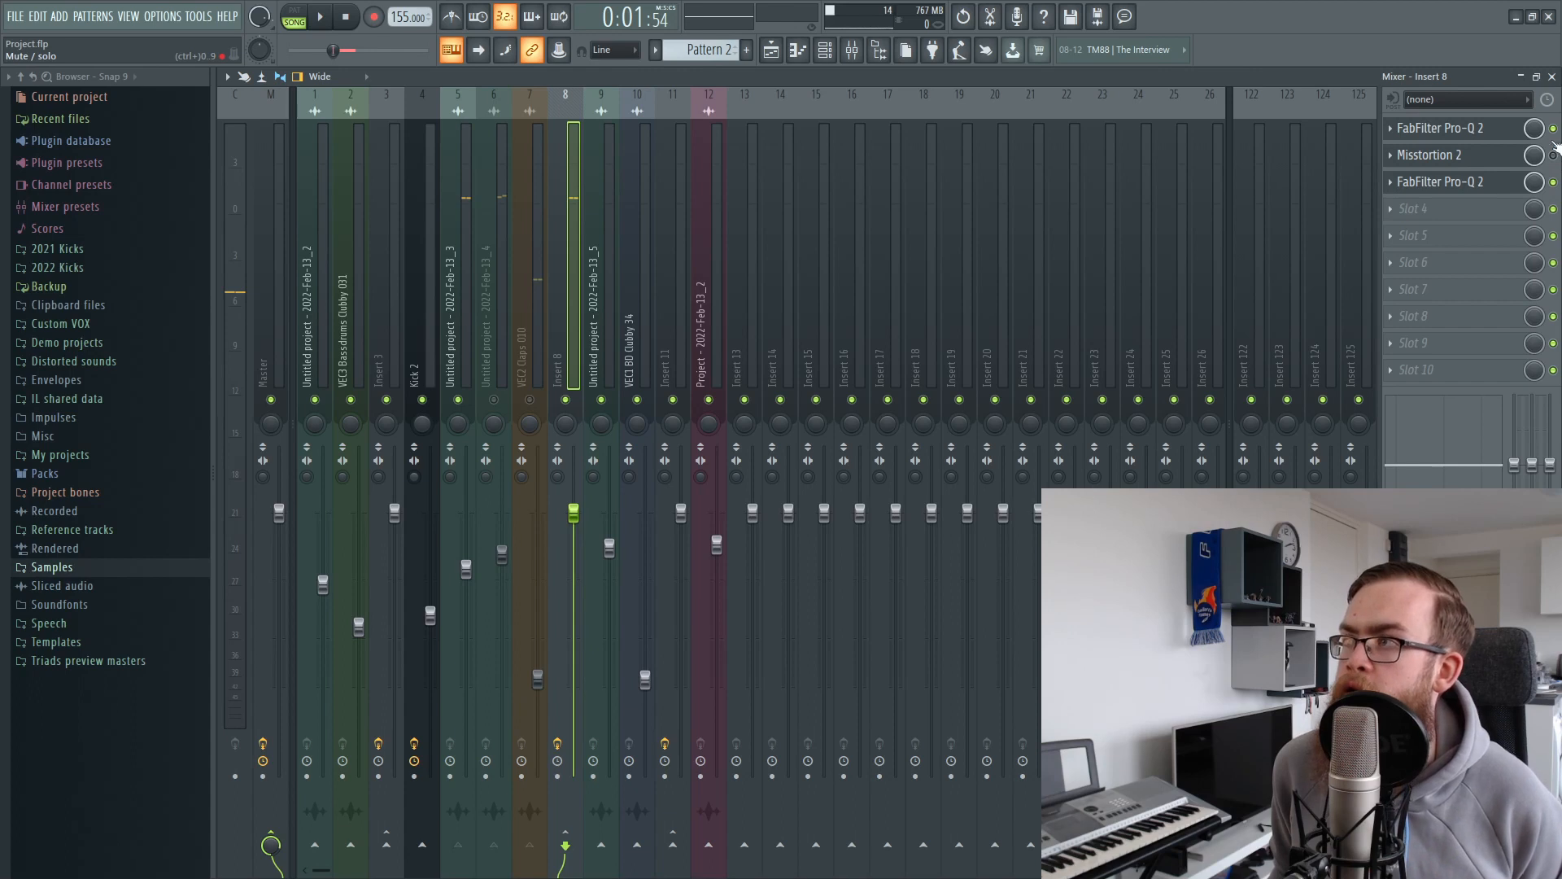
click(494, 399)
click(529, 399)
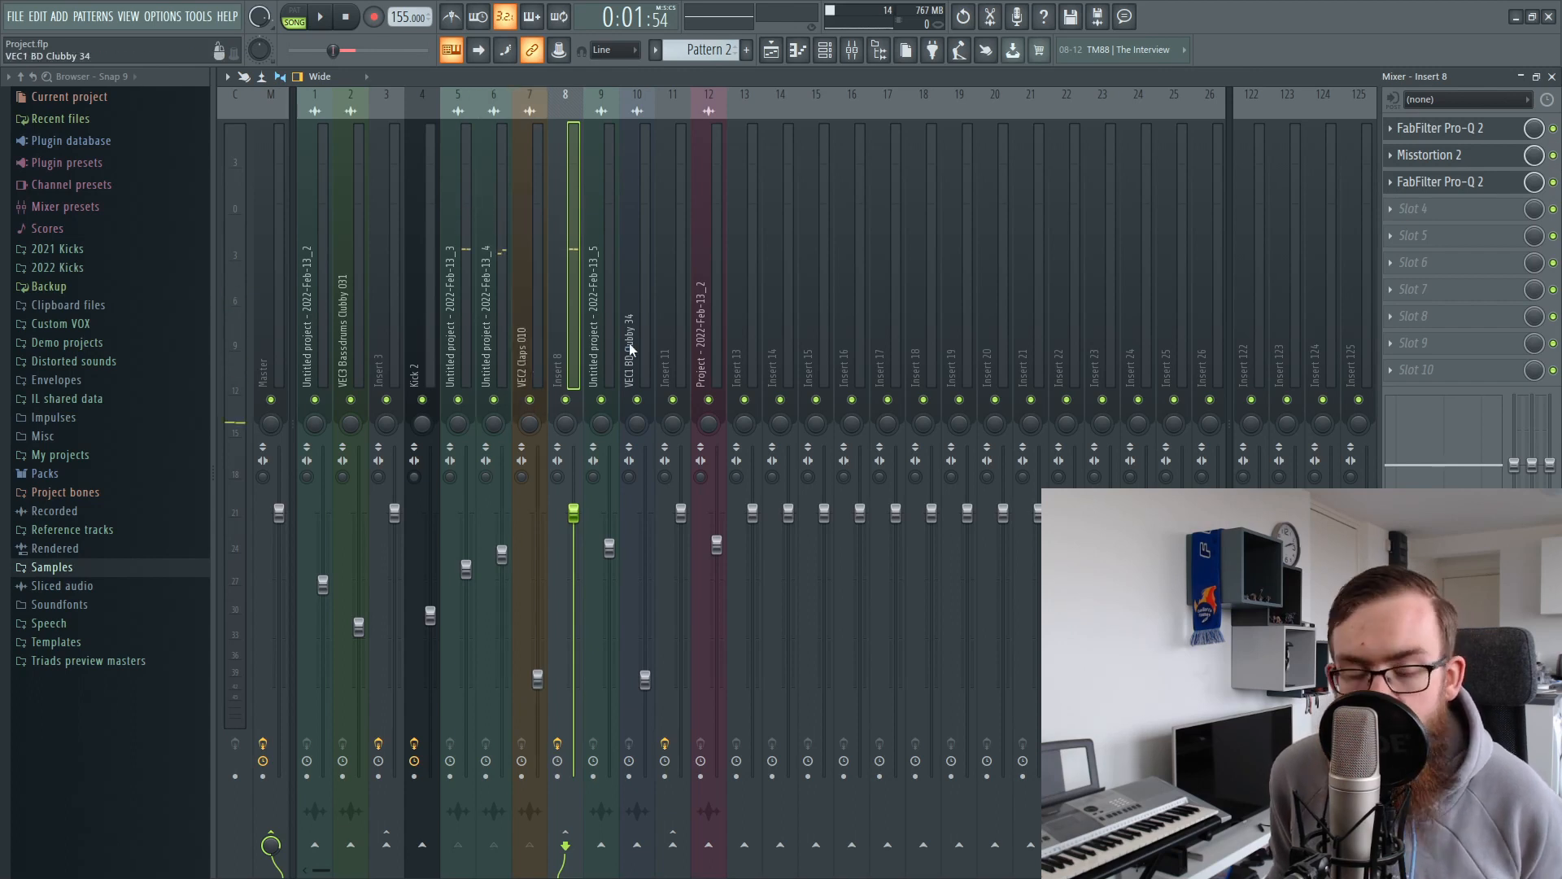
key(space)
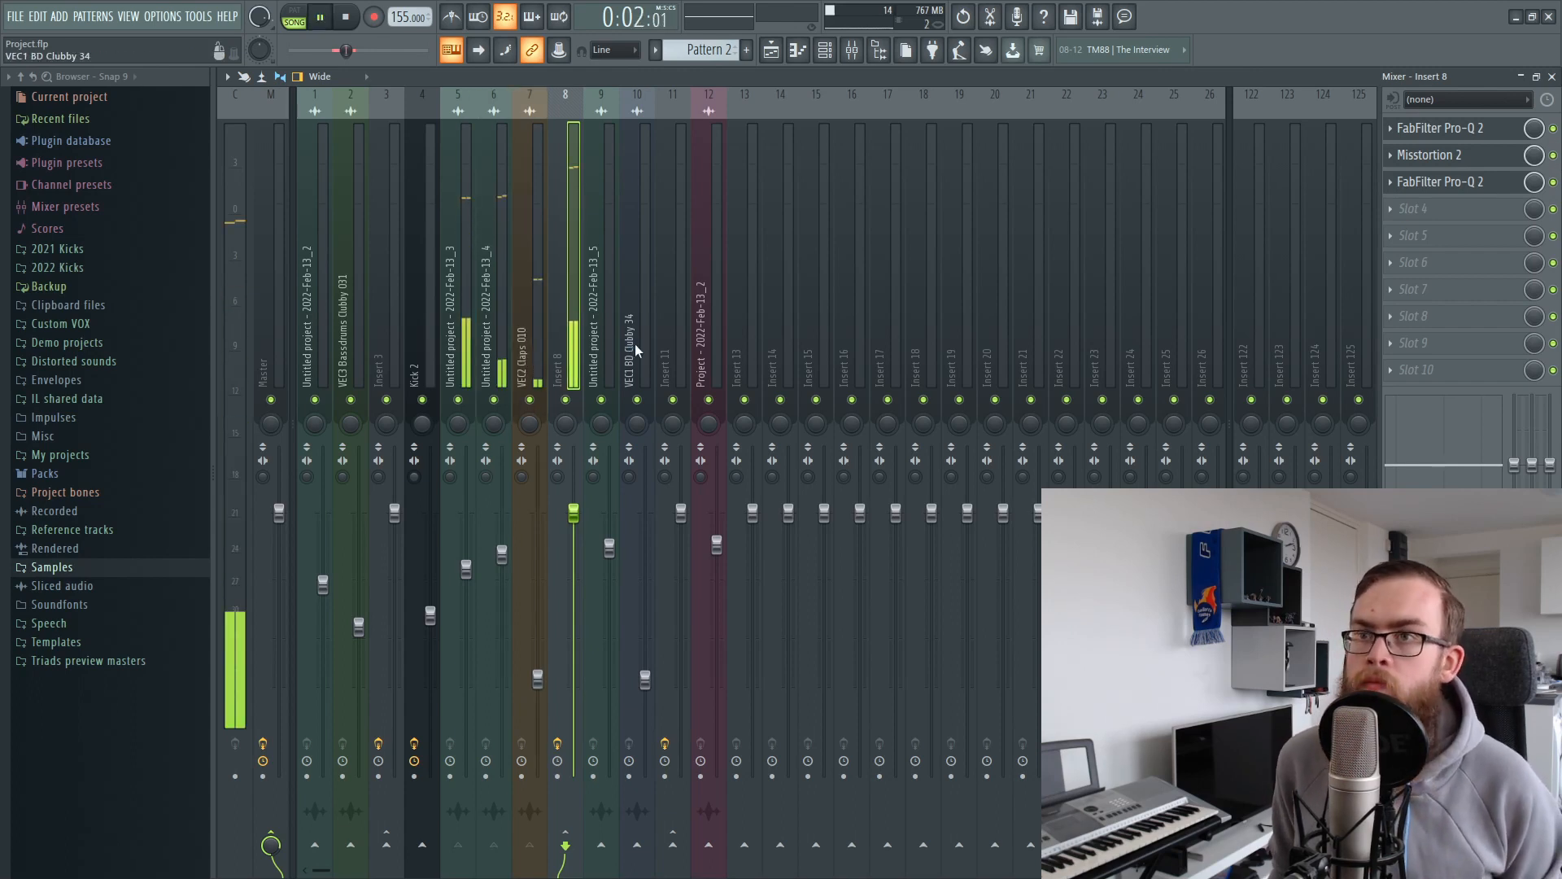
Examine the second kick's VEC1 BD Clubby 34 layer on playlist Track 3, its sample settings, and mixer track 9 and 10 levels
click(770, 50)
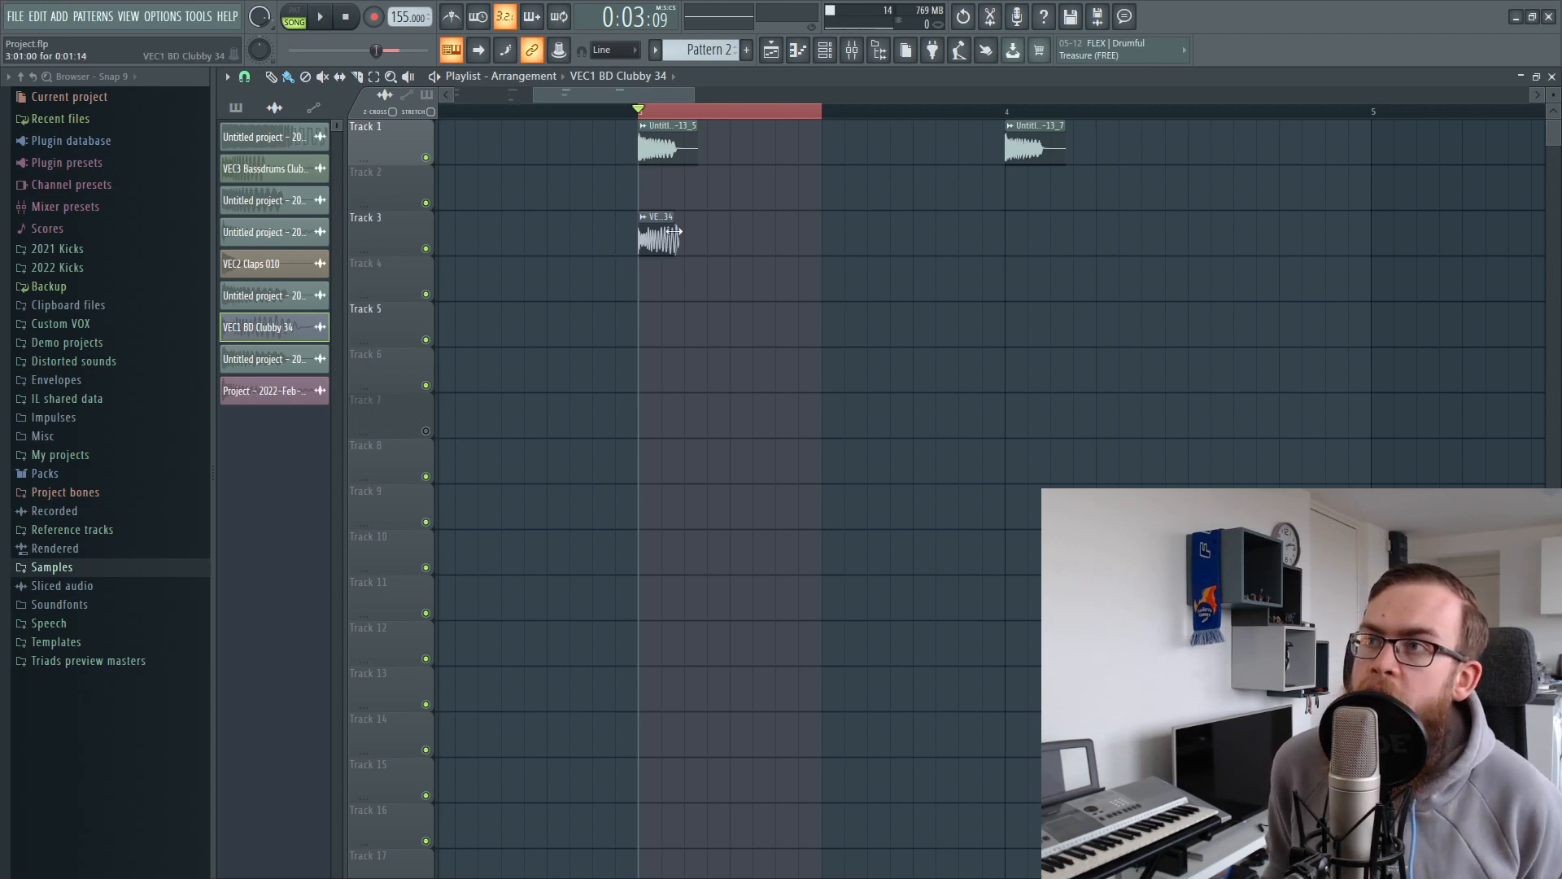
click(850, 50)
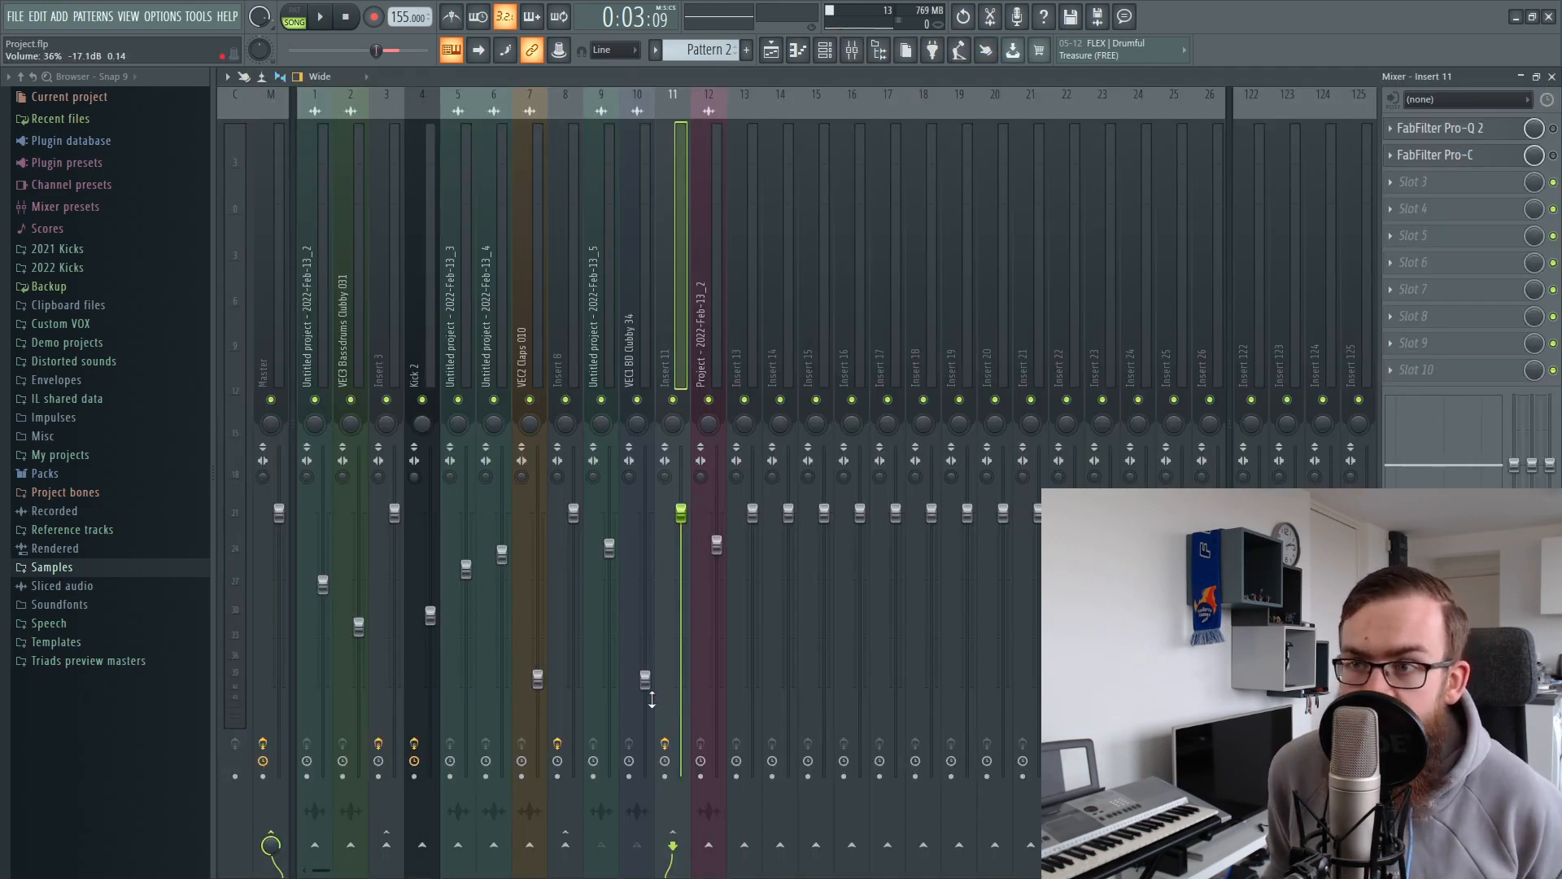
click(609, 570)
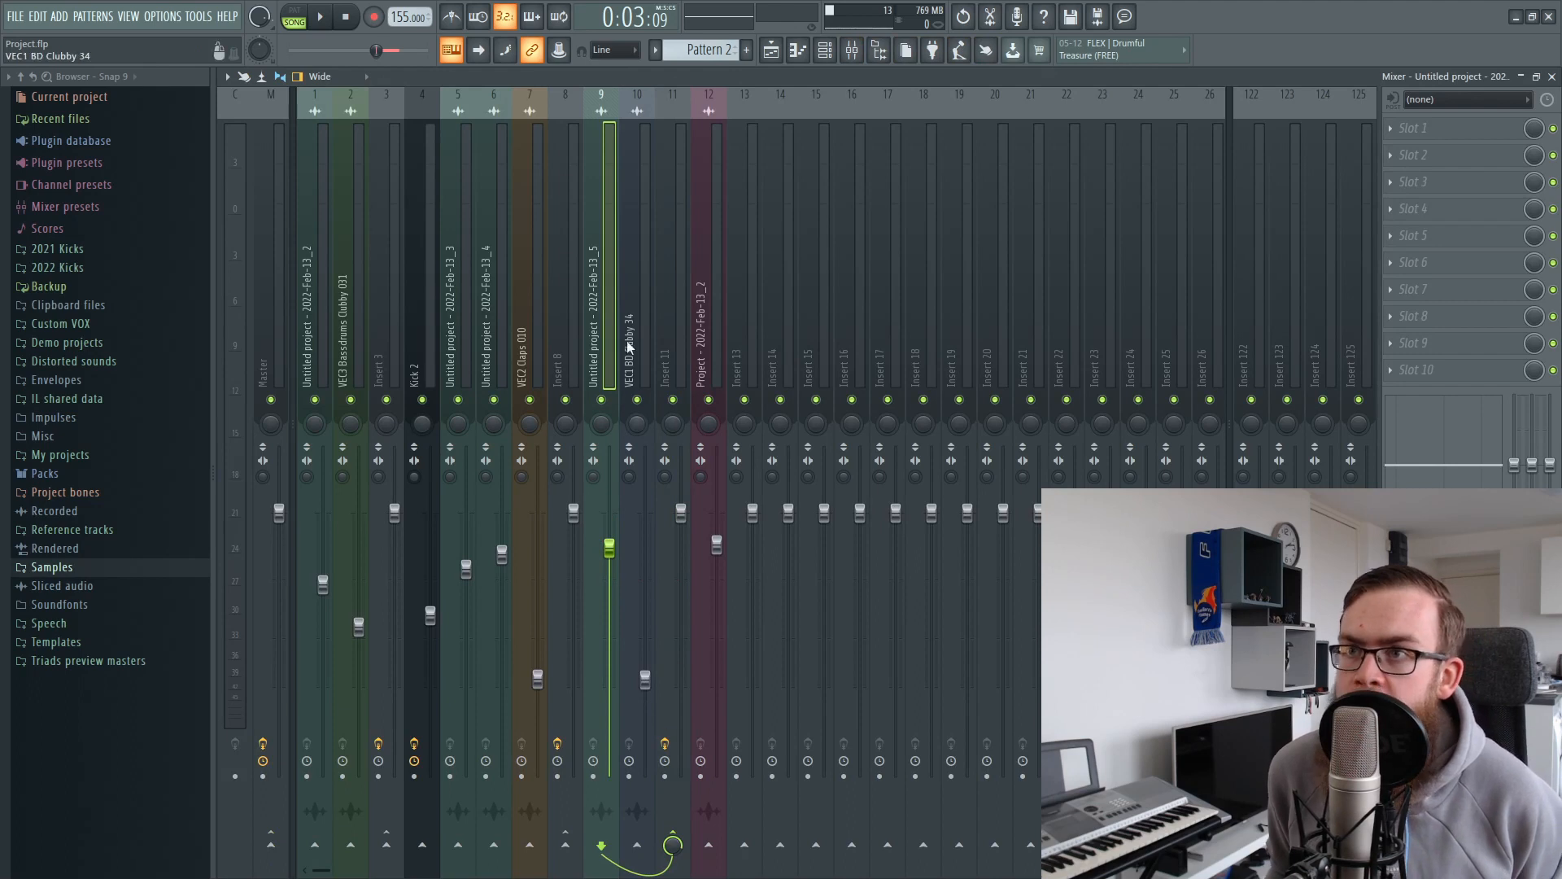
click(646, 682)
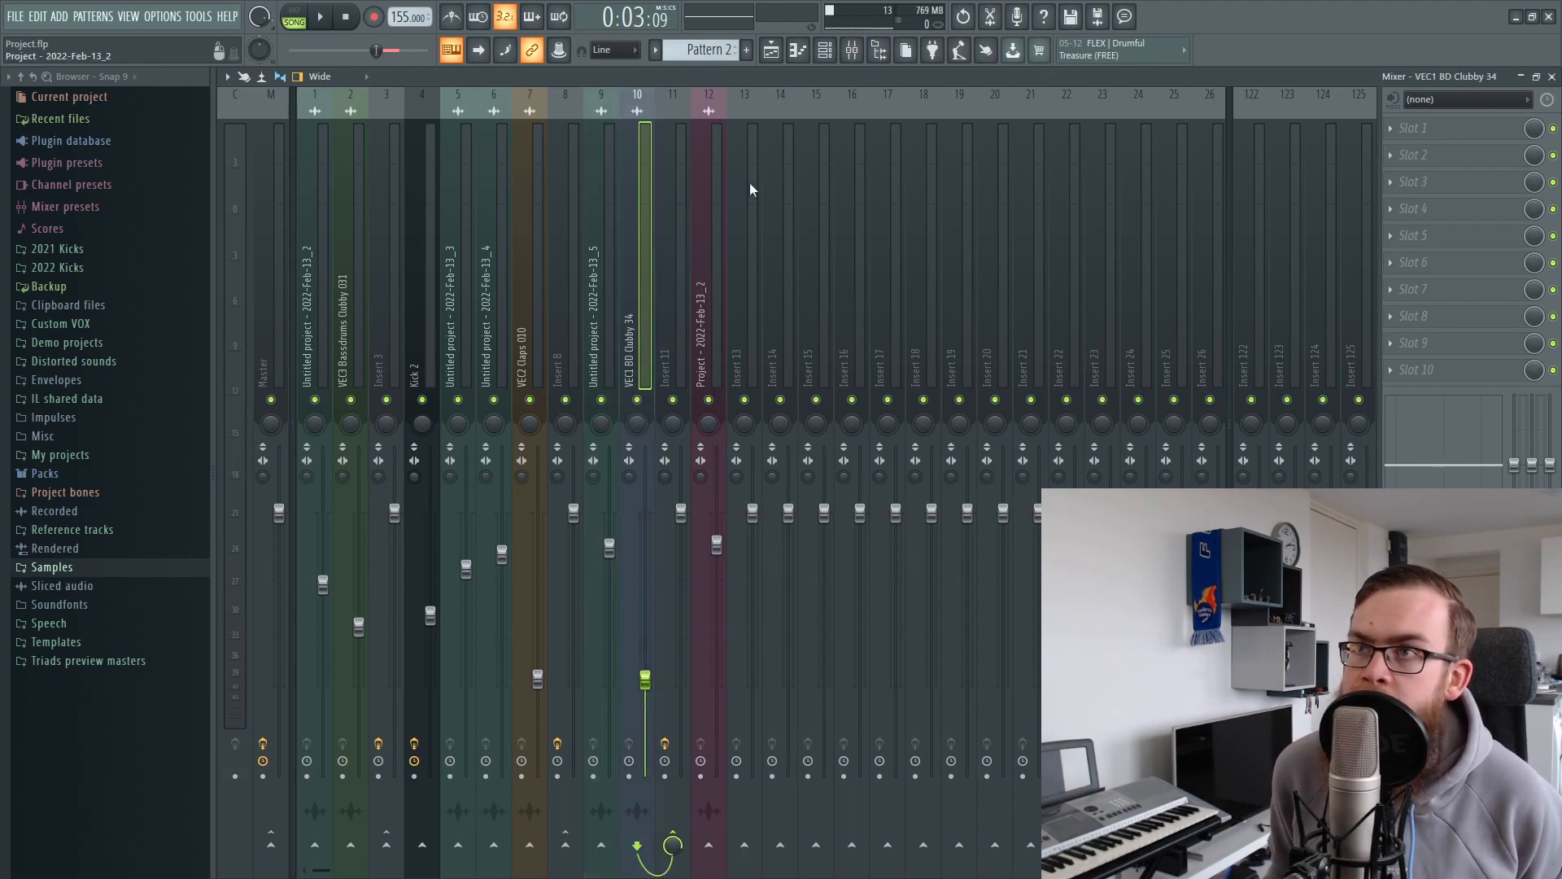
key(F9)
double_click(694, 229)
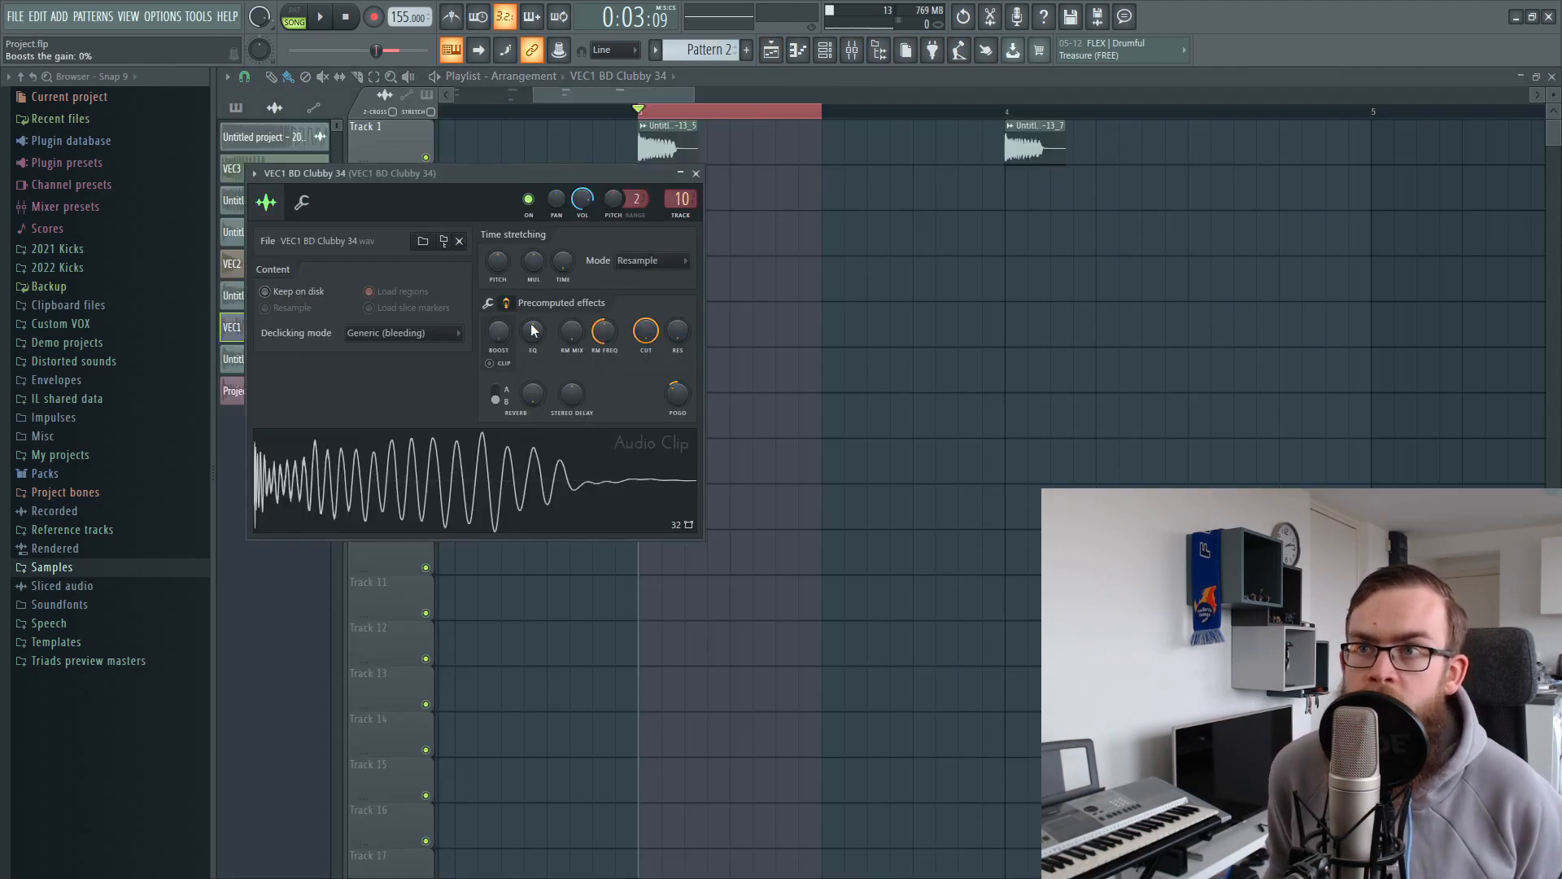
key(Escape)
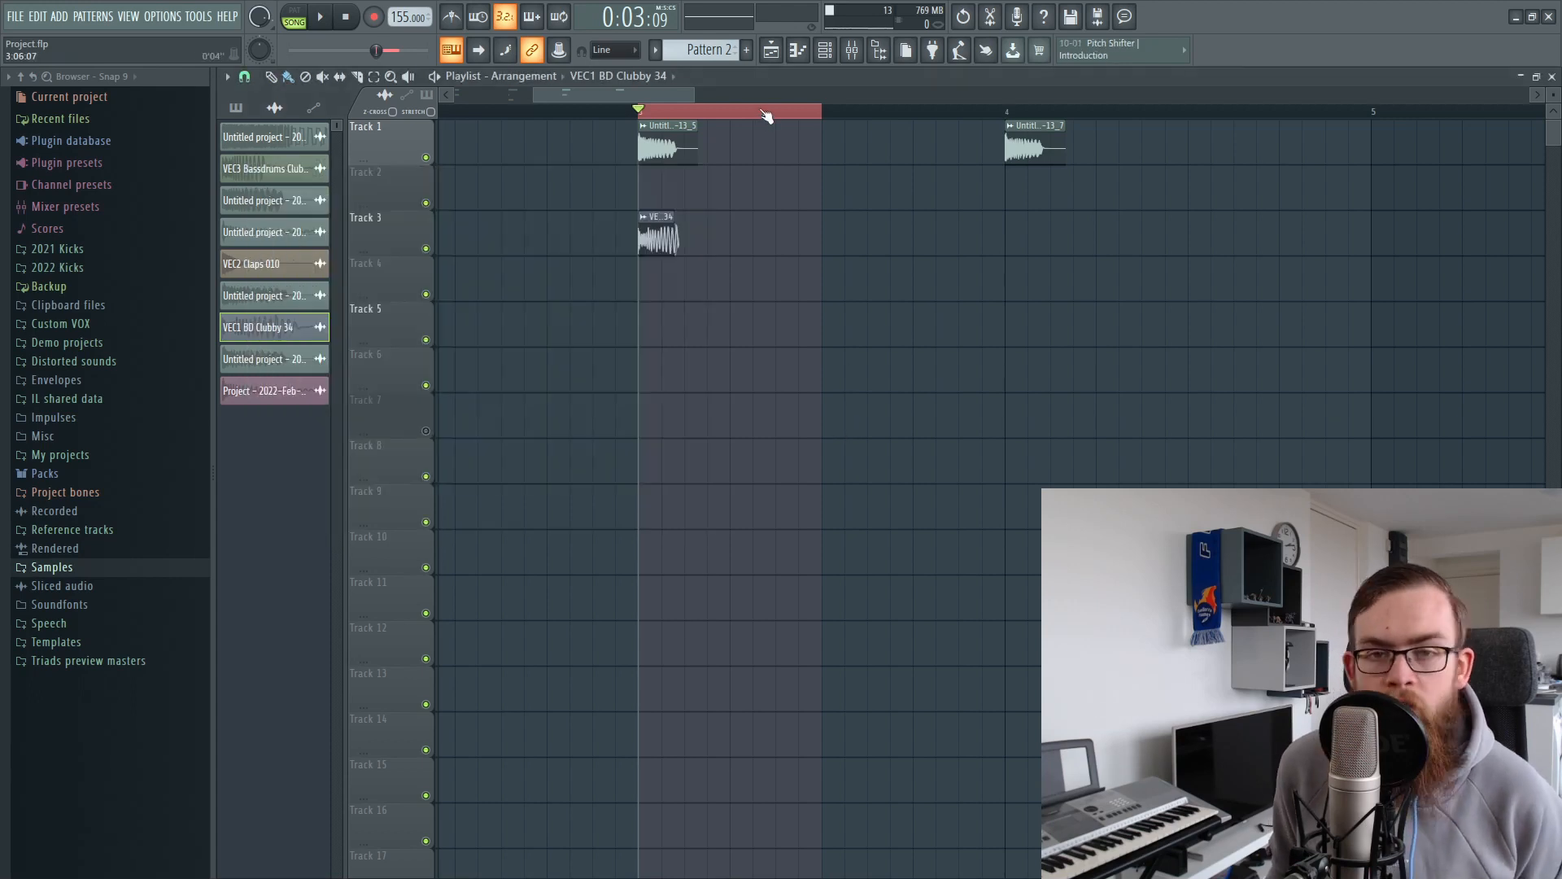
Enable FabFilter Pro-Q 2 on mixer track Insert 11 and review its EQ curve
click(854, 51)
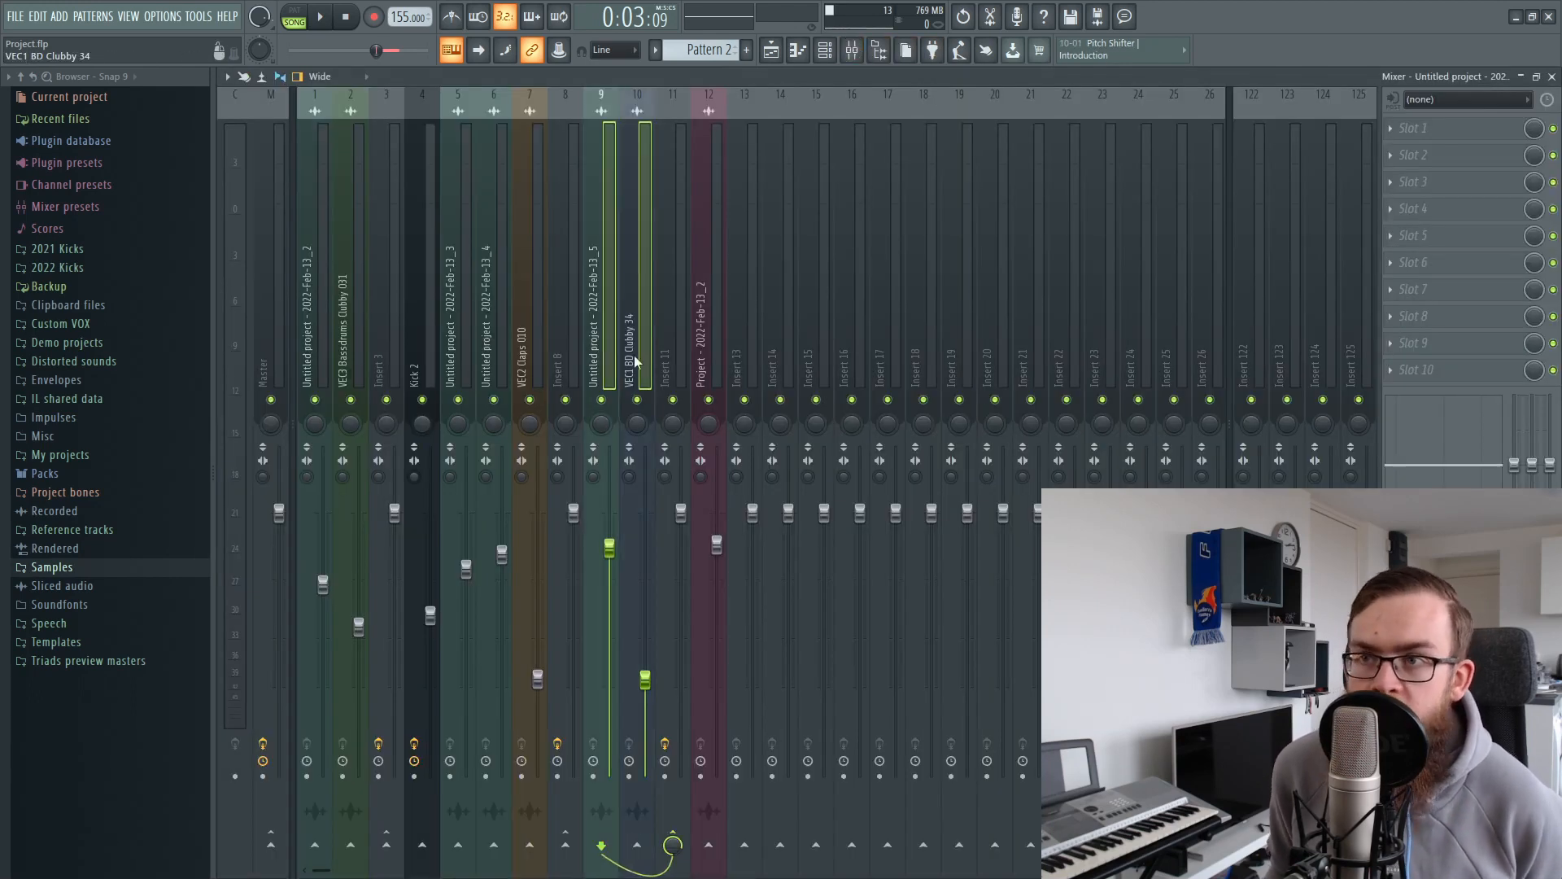
click(672, 326)
click(1438, 128)
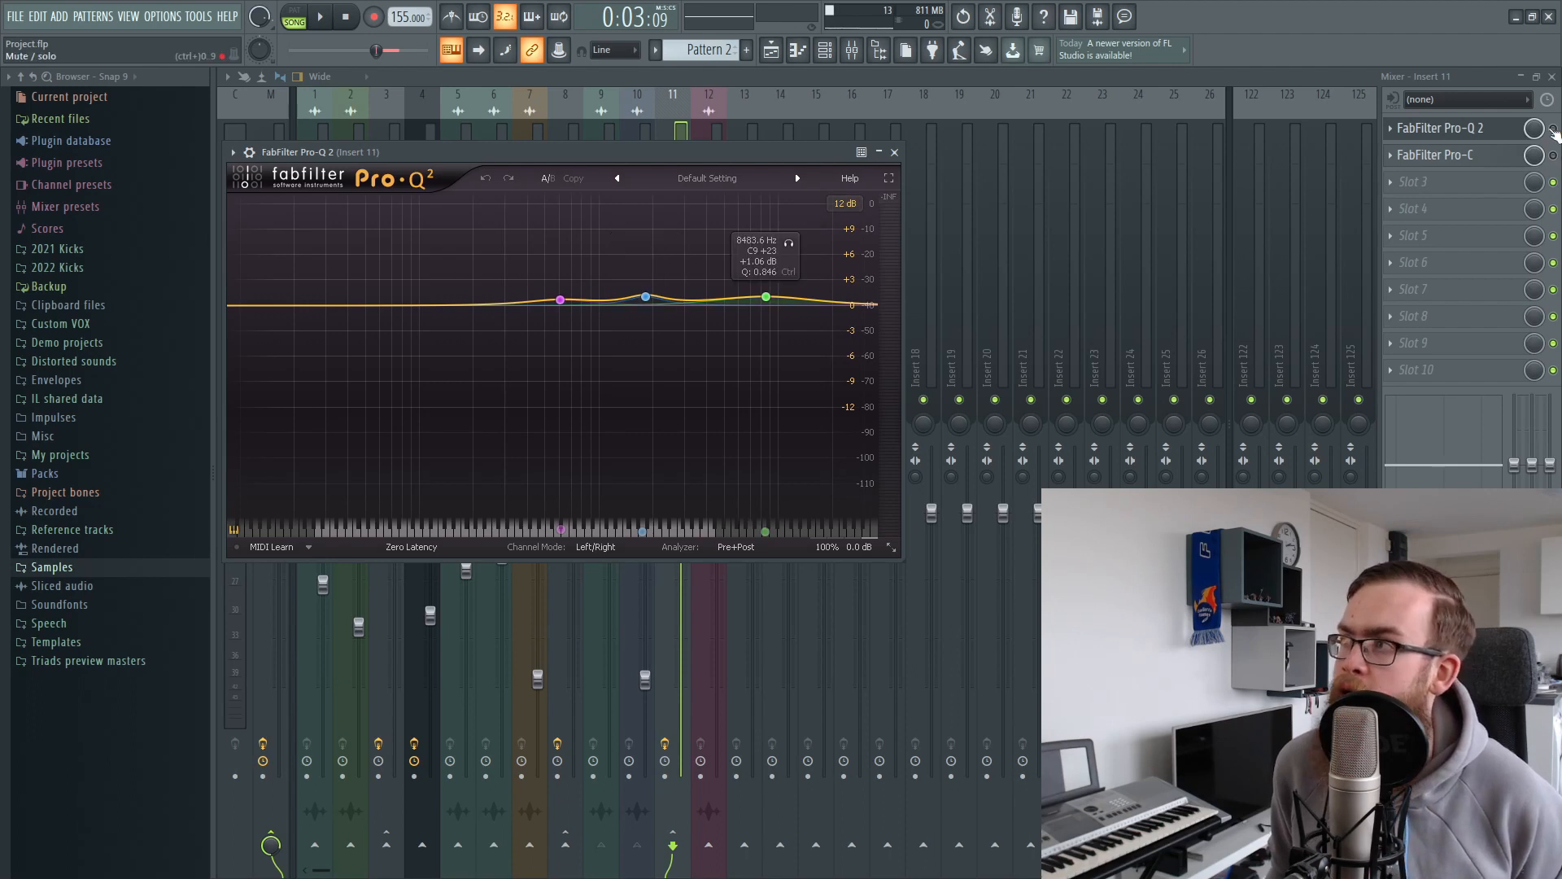
click(1505, 131)
Enable FabFilter Pro-C on Insert 11 and examine its compression settings, including the attack time
click(1465, 156)
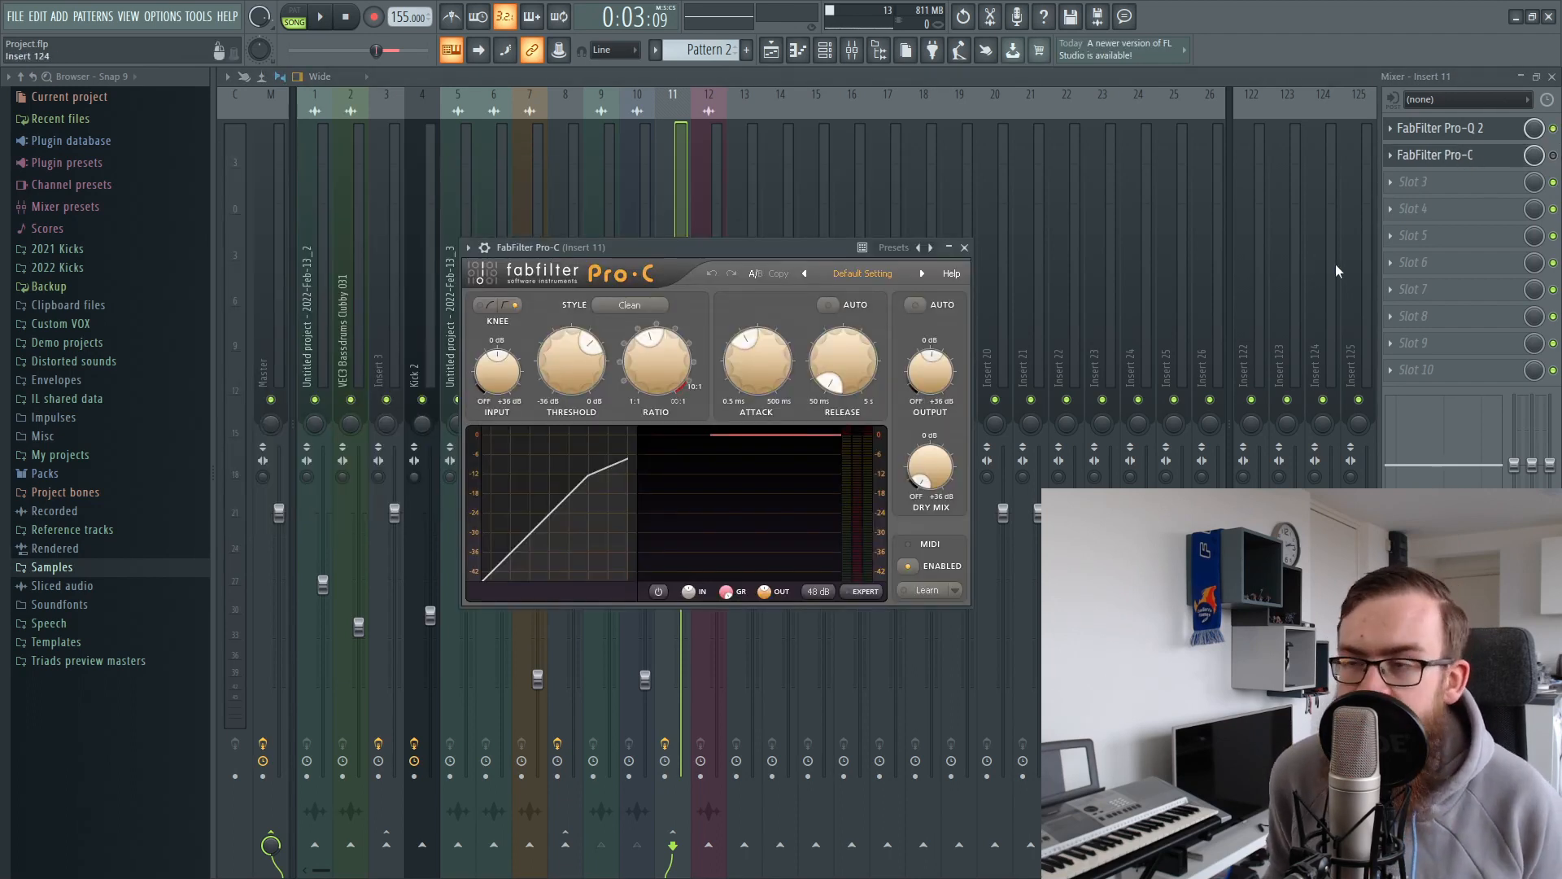
click(1552, 155)
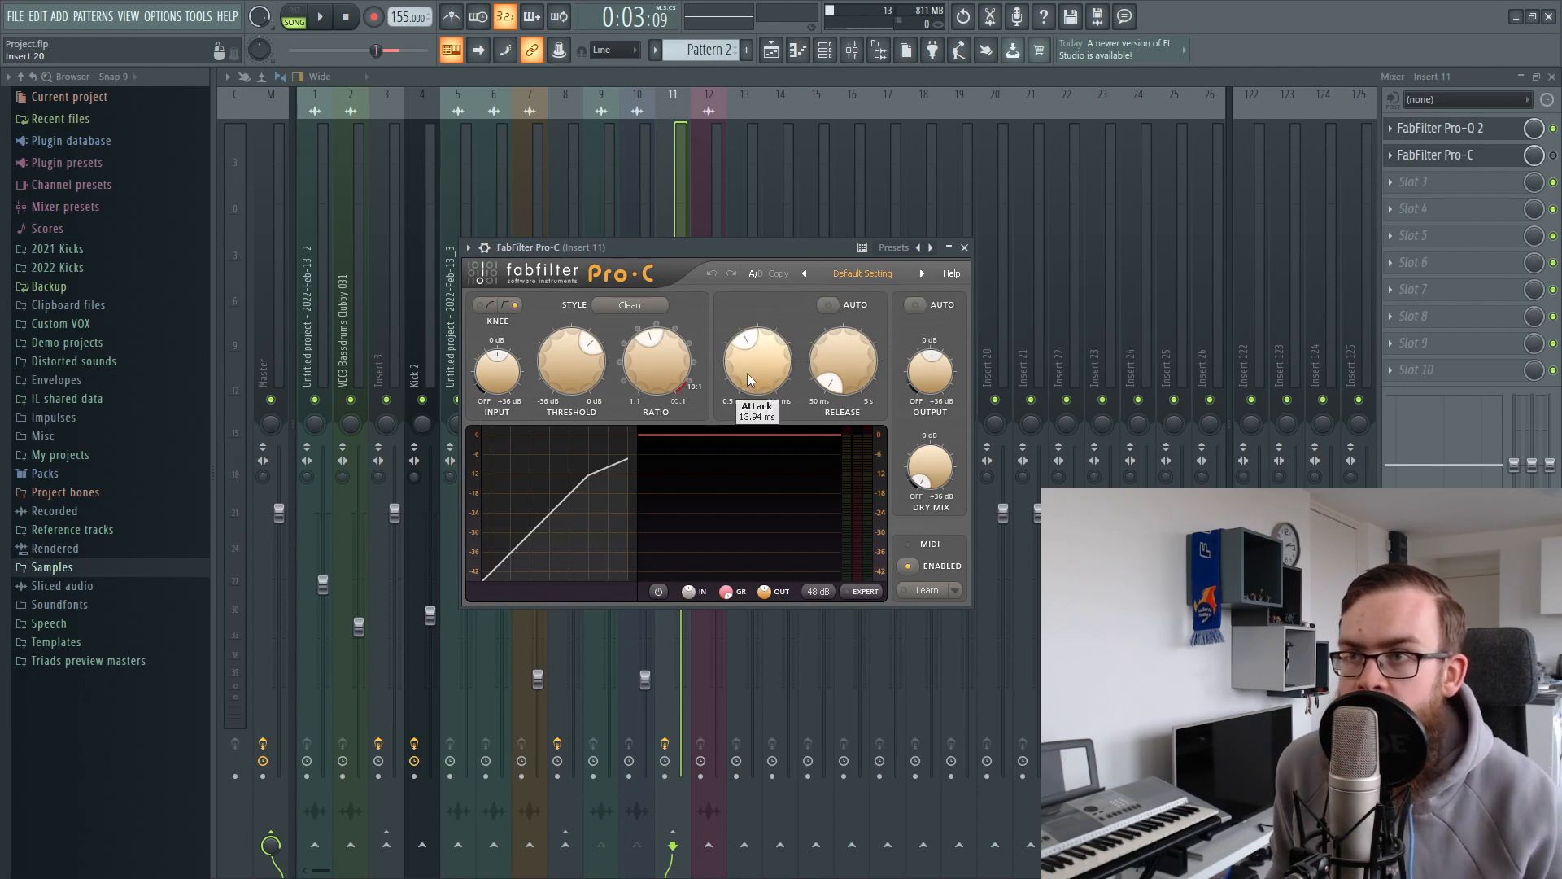
mouse_move(741, 368)
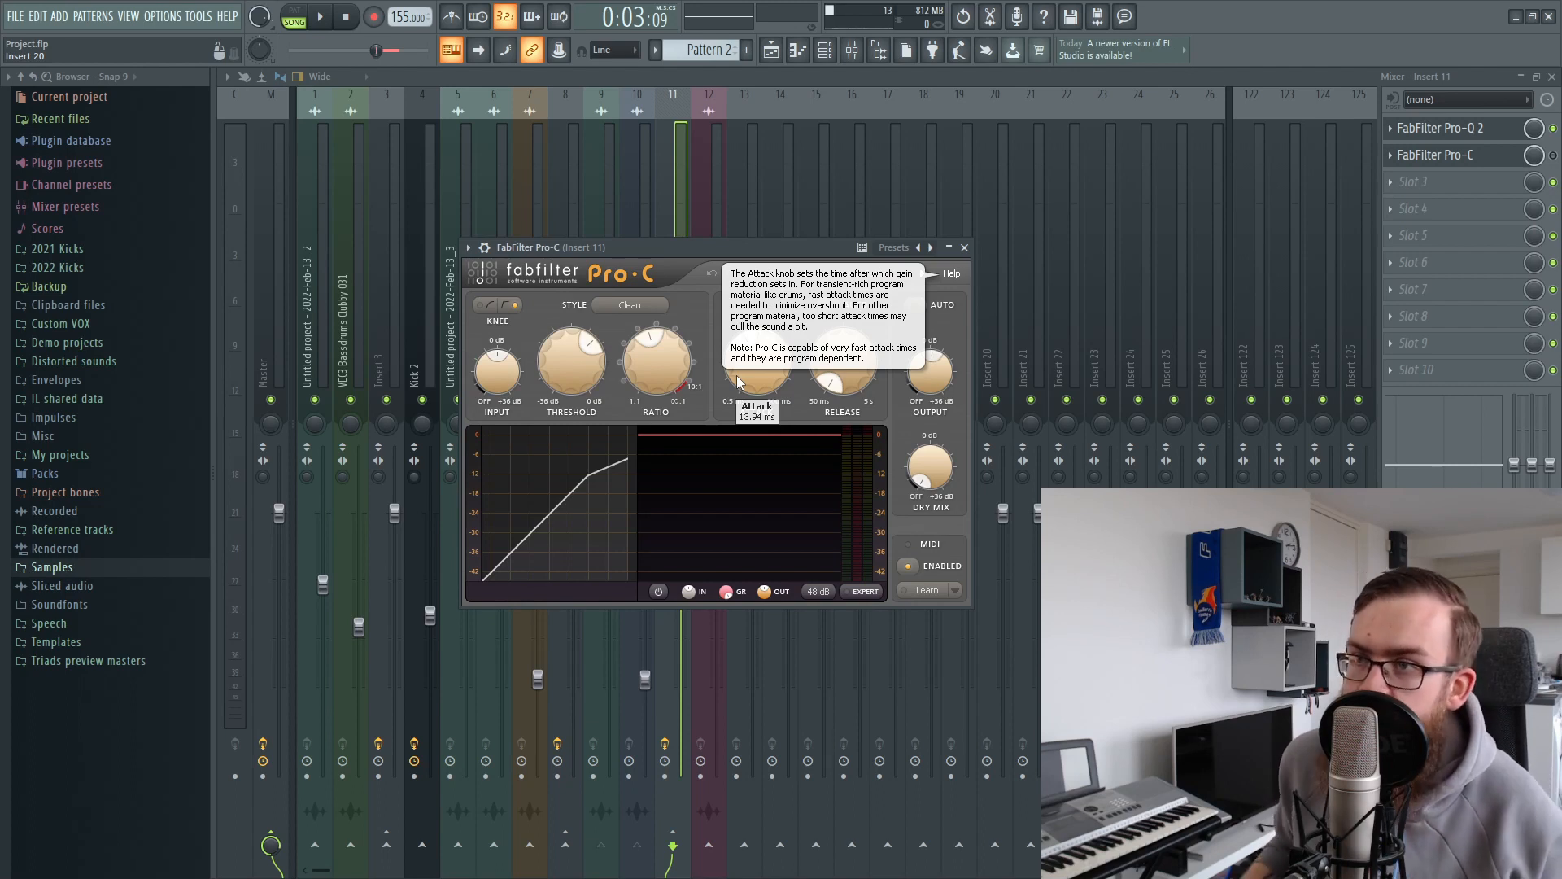
key(Escape)
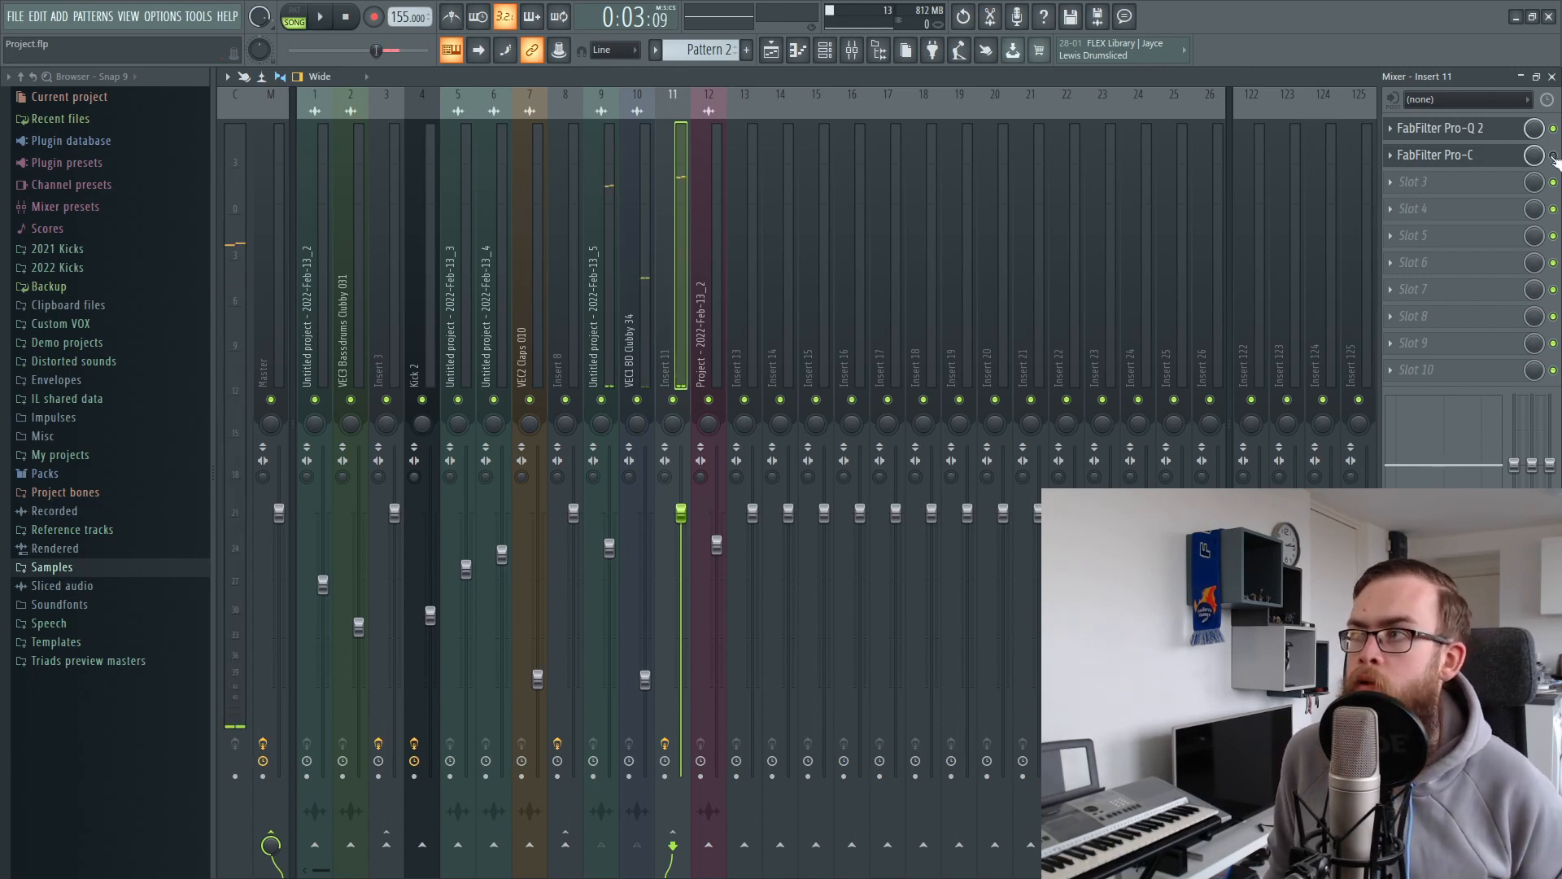
Audition the second layered kick through Insert 11's EQ and compressor, and return to the playlist
key(space)
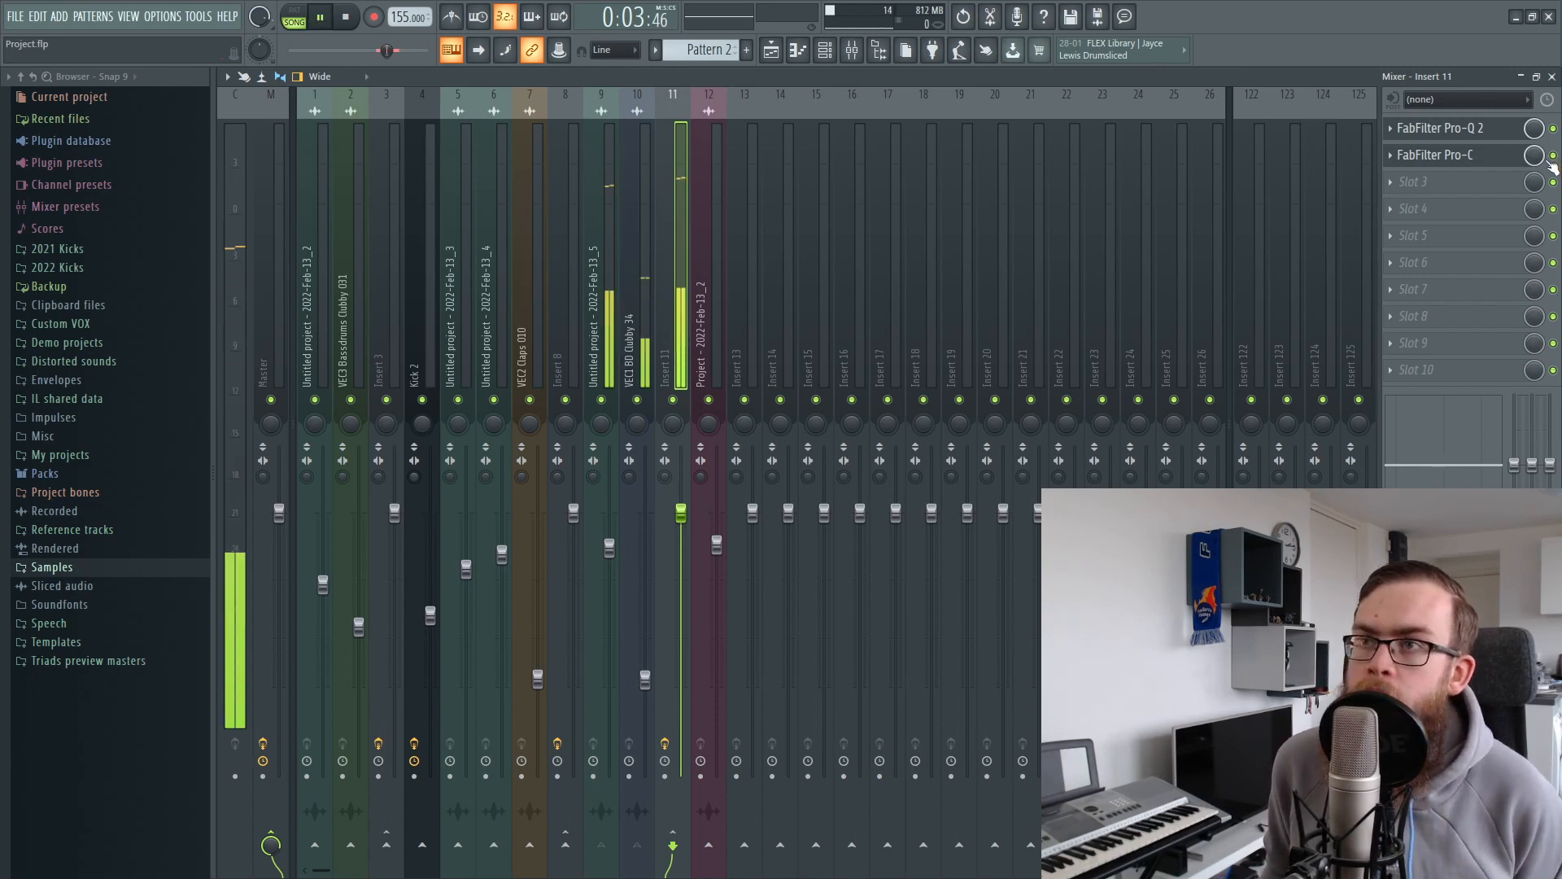
key(space)
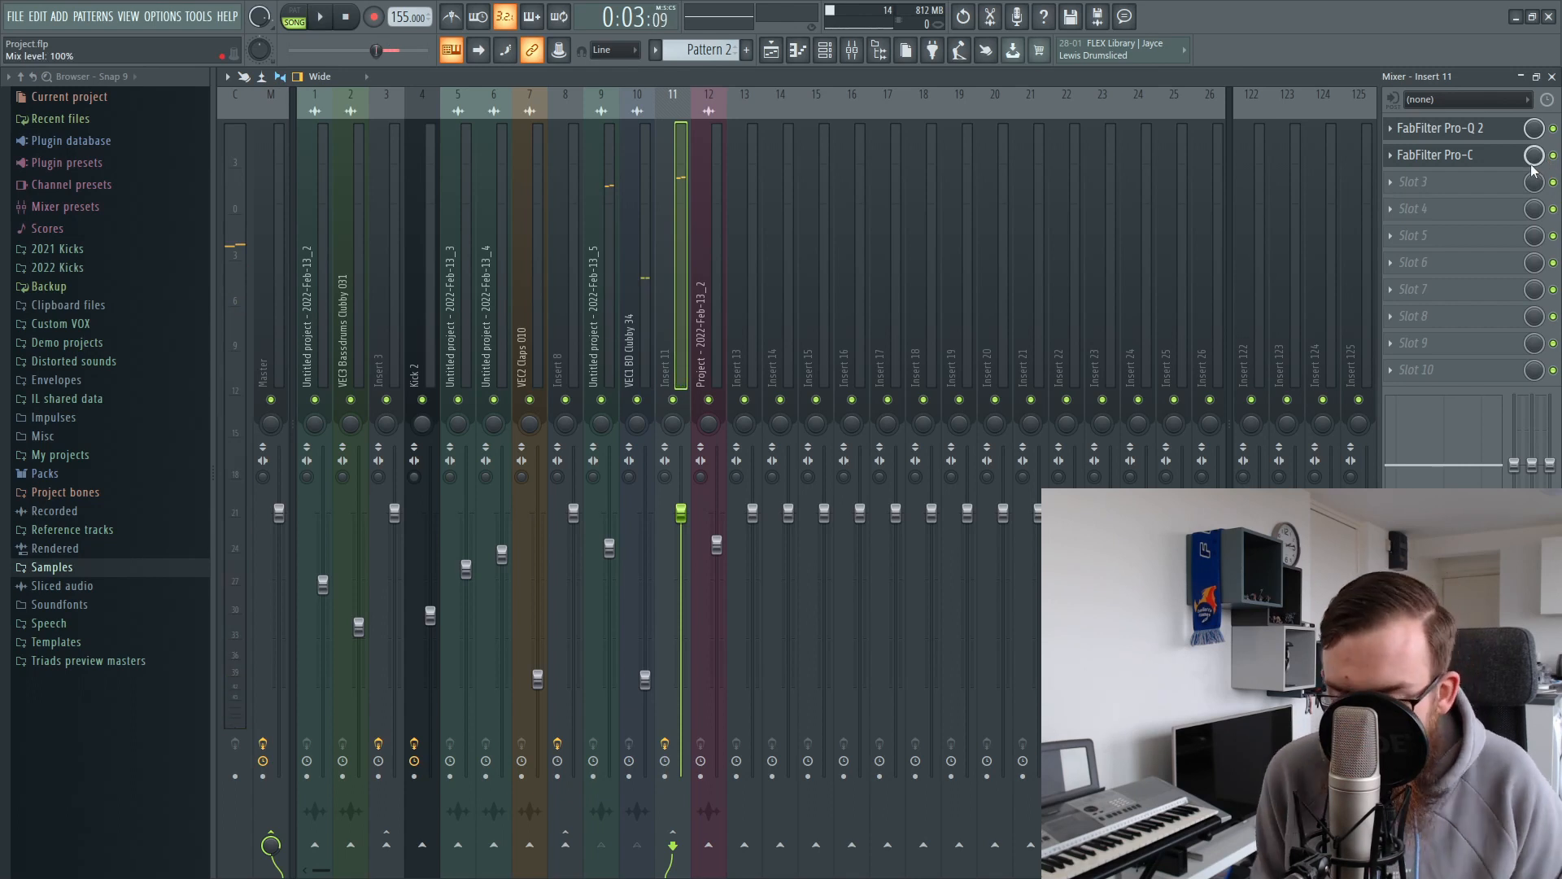
click(773, 59)
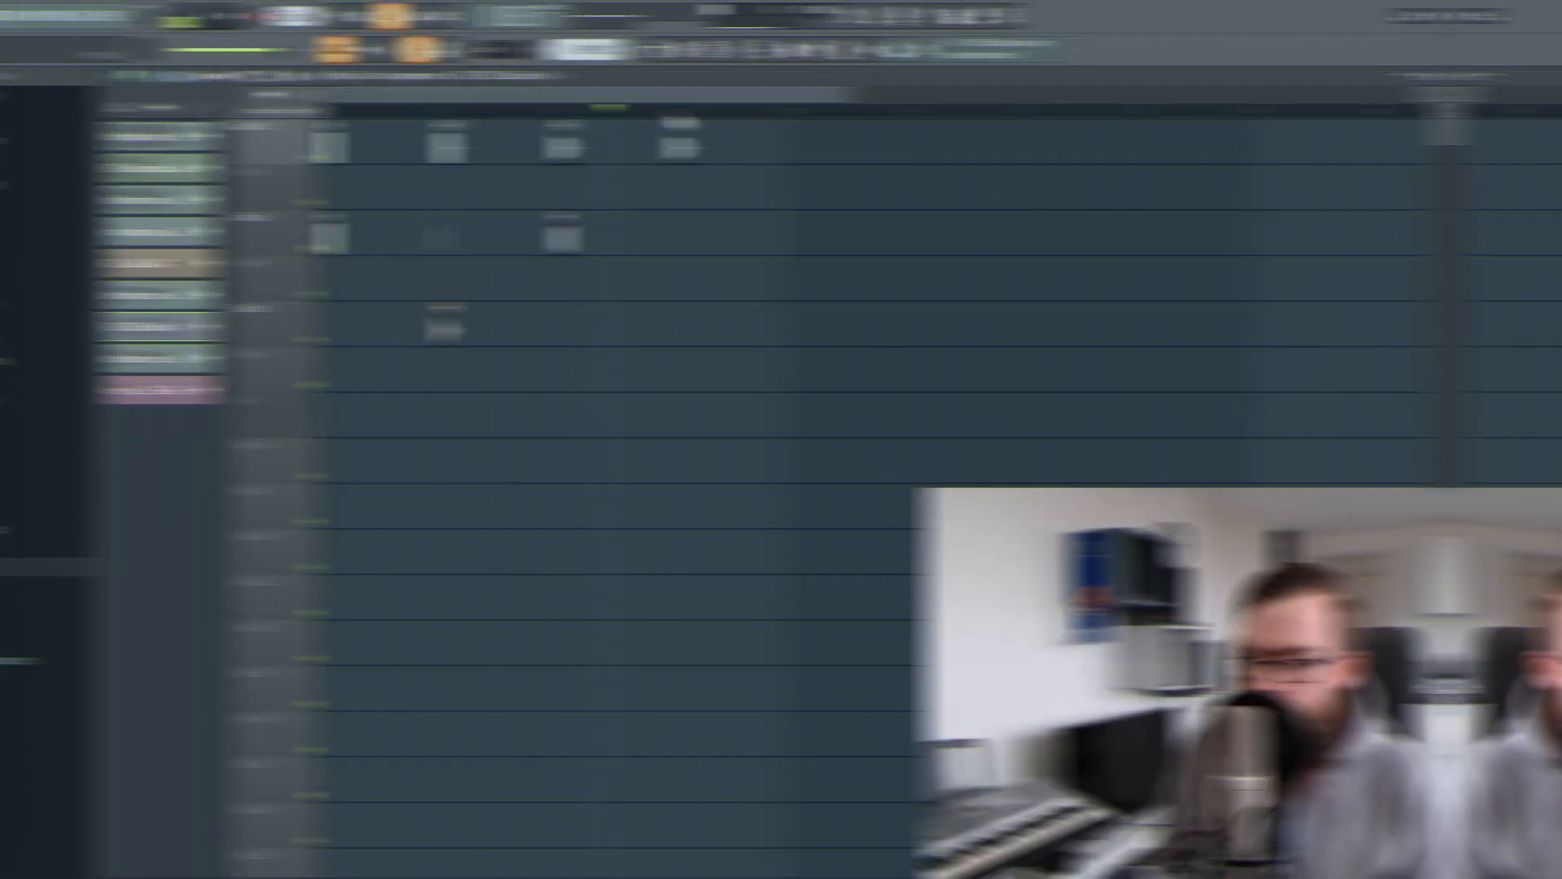